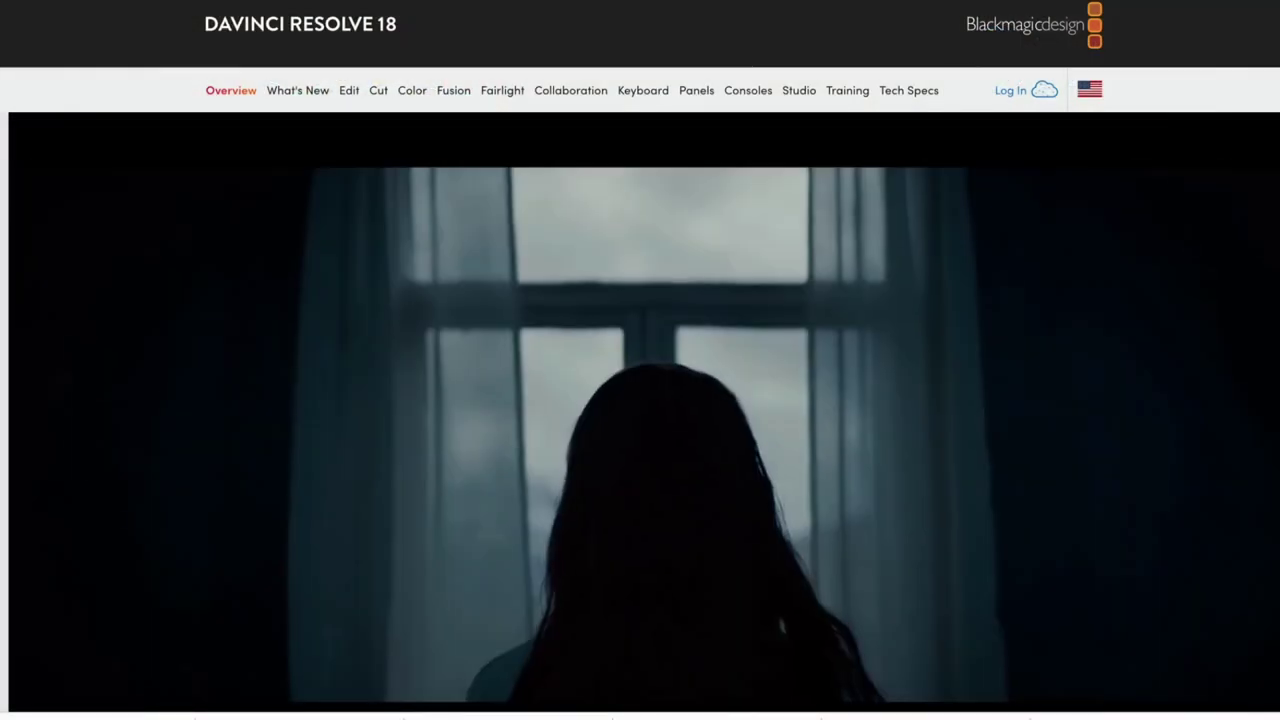
Scroll the DaVinci Resolve 18 overview page past the hero video to the product description.
scroll(640, 400, "down", 5)
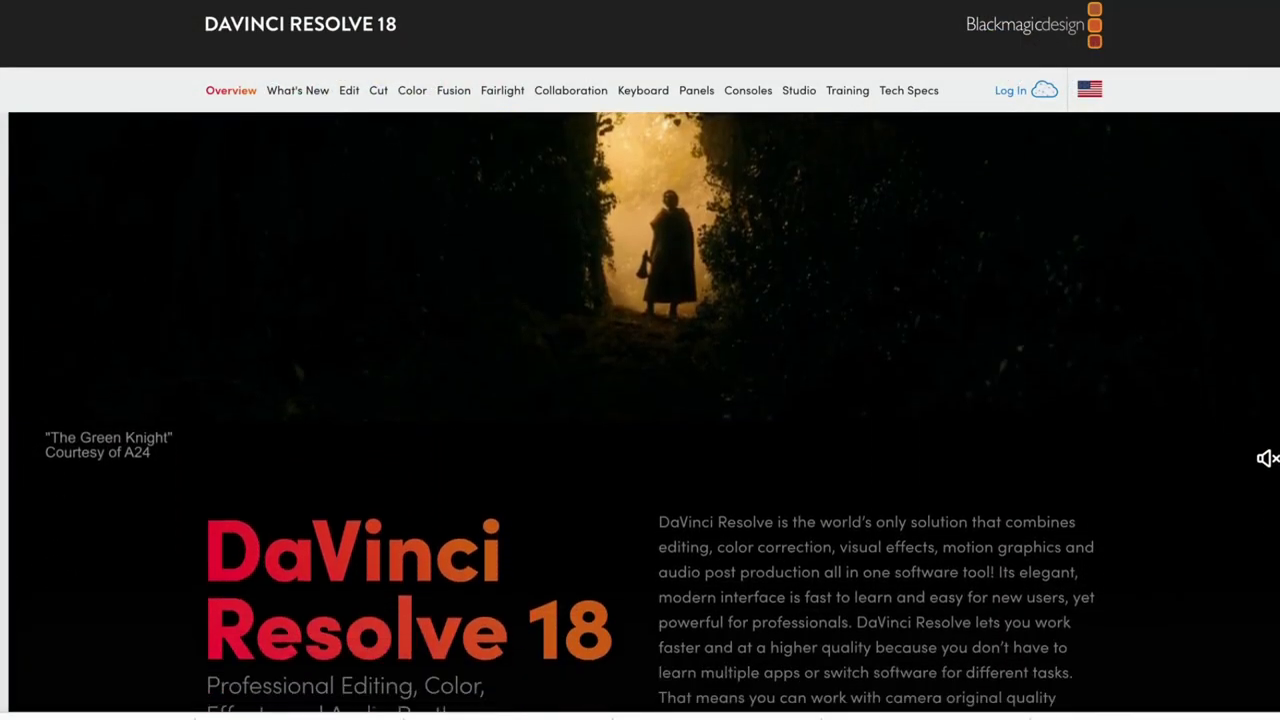
scroll(640, 400, "down", 1)
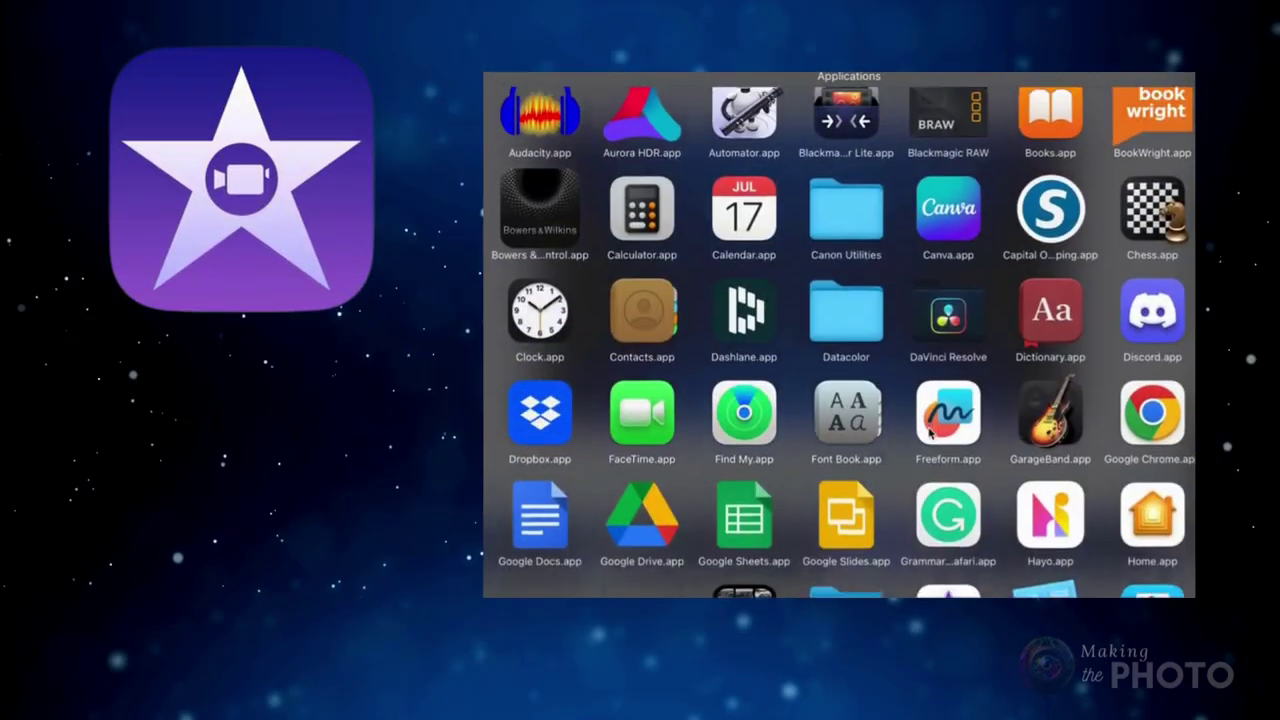
Scroll the Finder Applications folder down to iMovie.app.
scroll(930, 432, "up", 3)
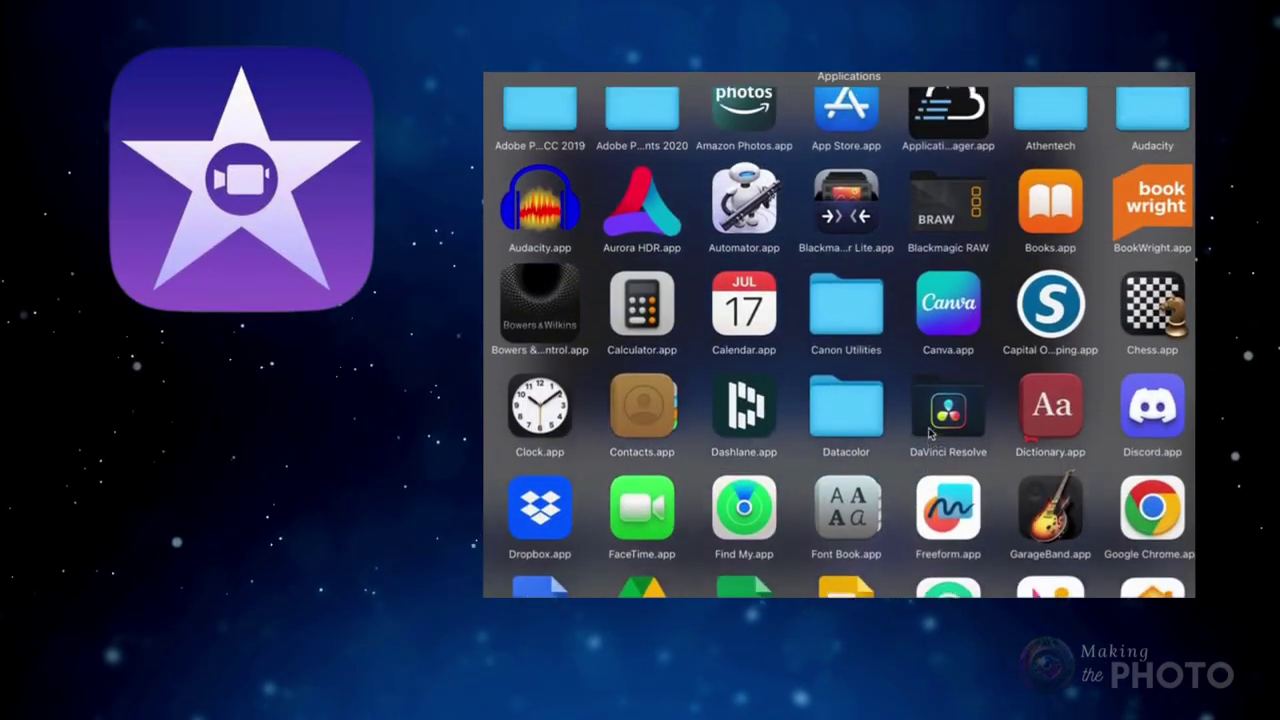
scroll(930, 432, "down", 5)
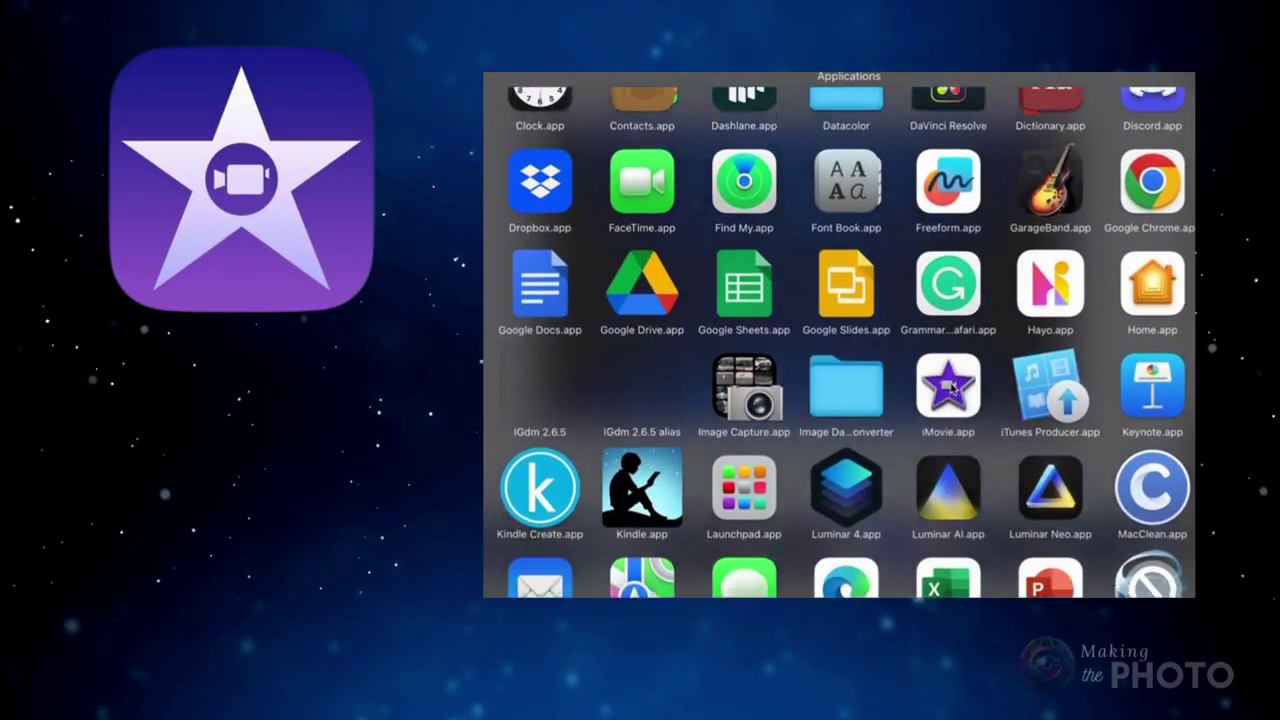
scroll(952, 388, "down", 2)
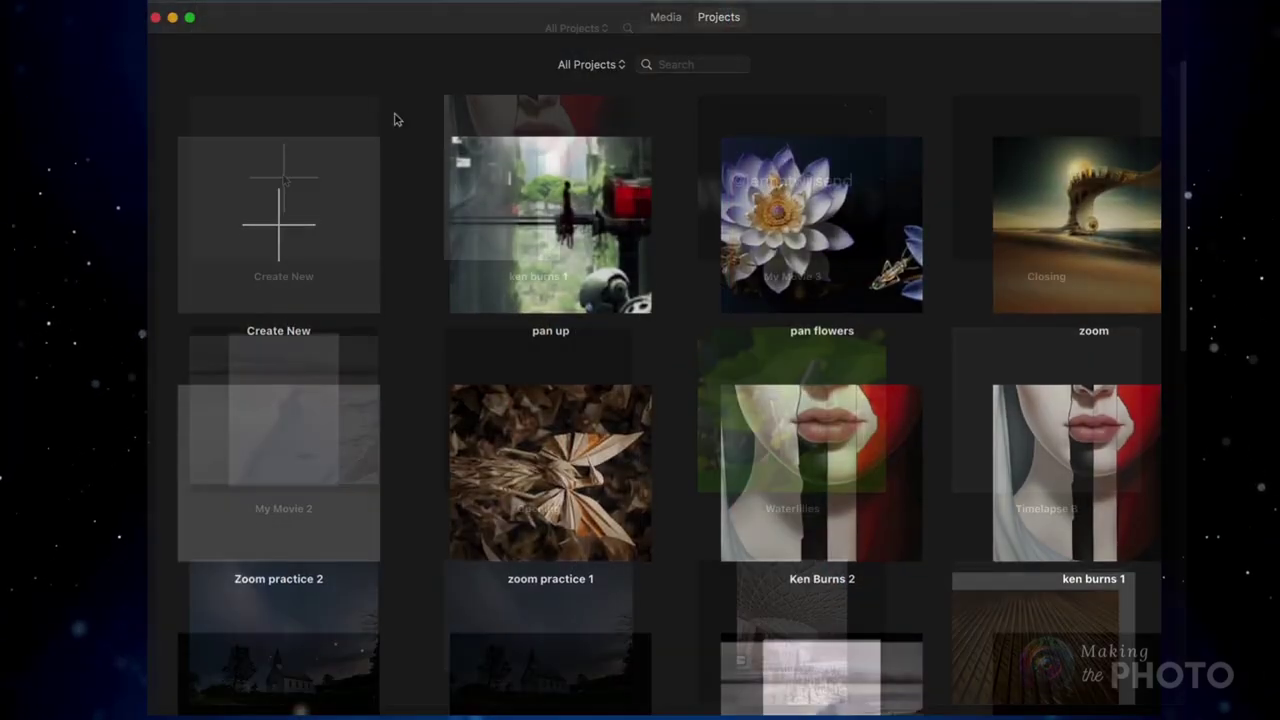
Create a new movie, add the painted face portrait as a 5-second clip, and preview it.
left_click(284, 180)
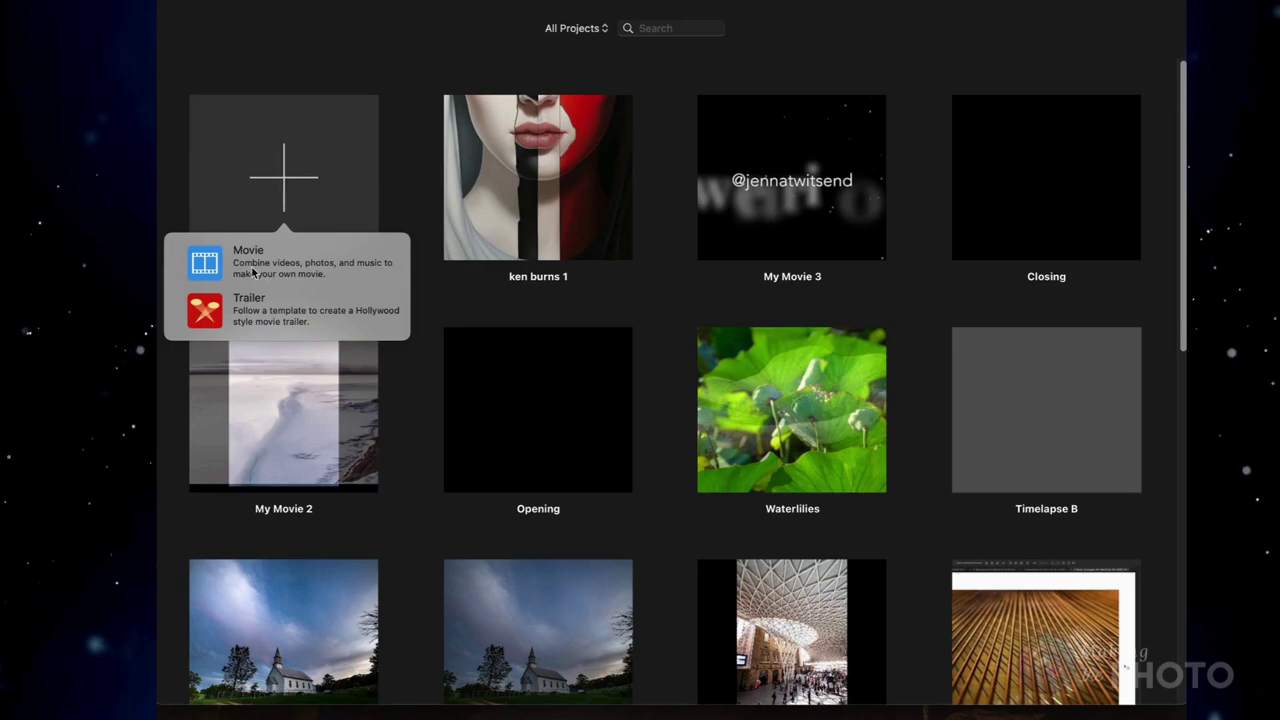
left_click(255, 265)
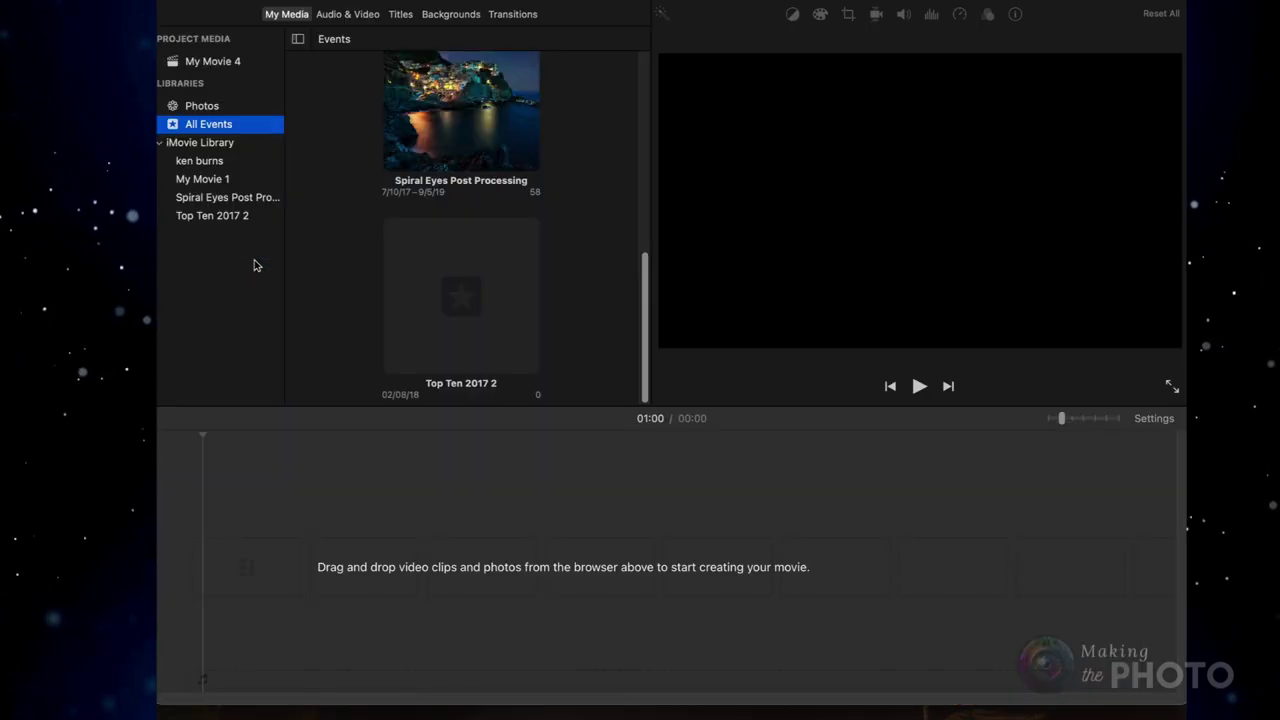
left_click_drag(1177, 547, 714, 586)
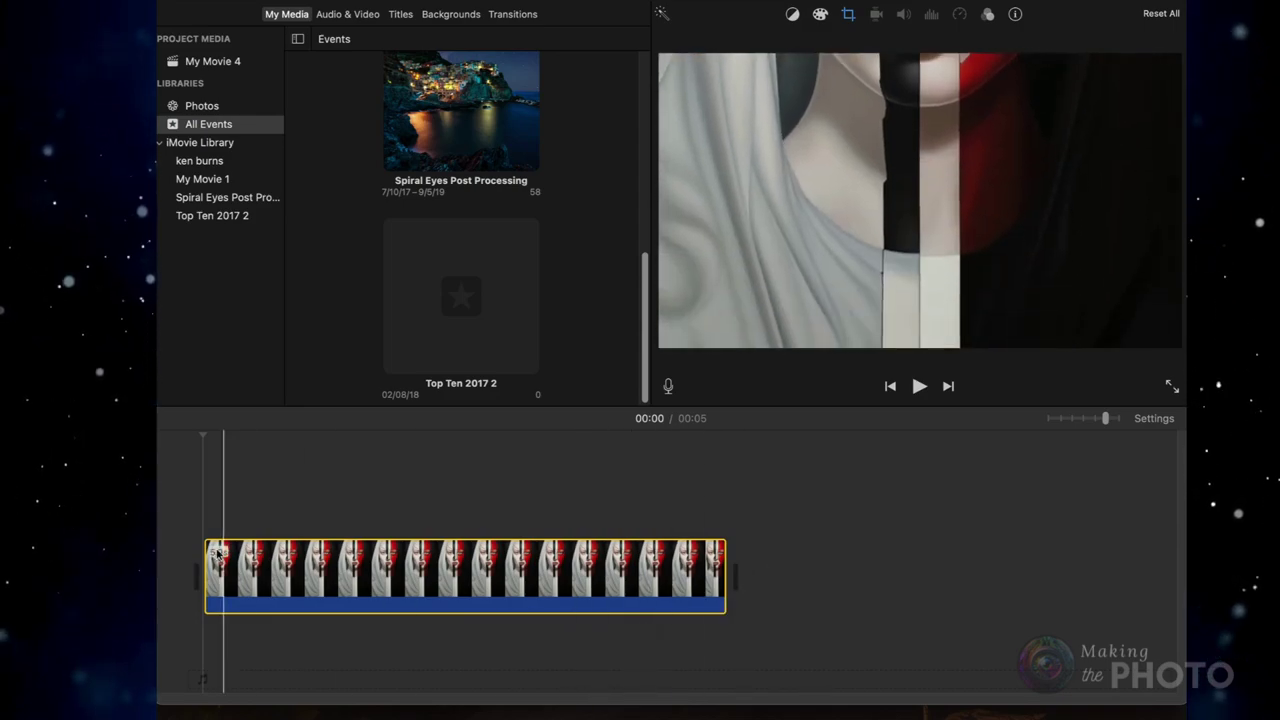
left_click(918, 388)
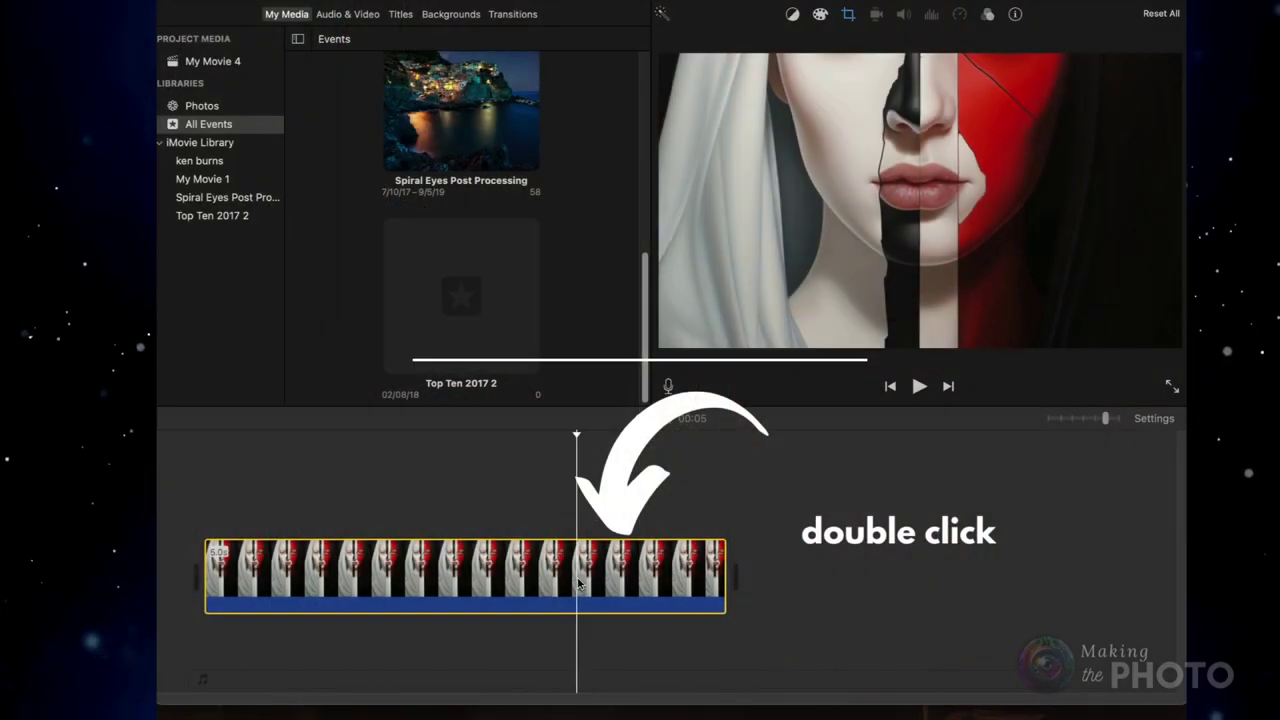
Set a Ken Burns crop on the portrait with Start on the robe and End on the eyes.
double_click(557, 583)
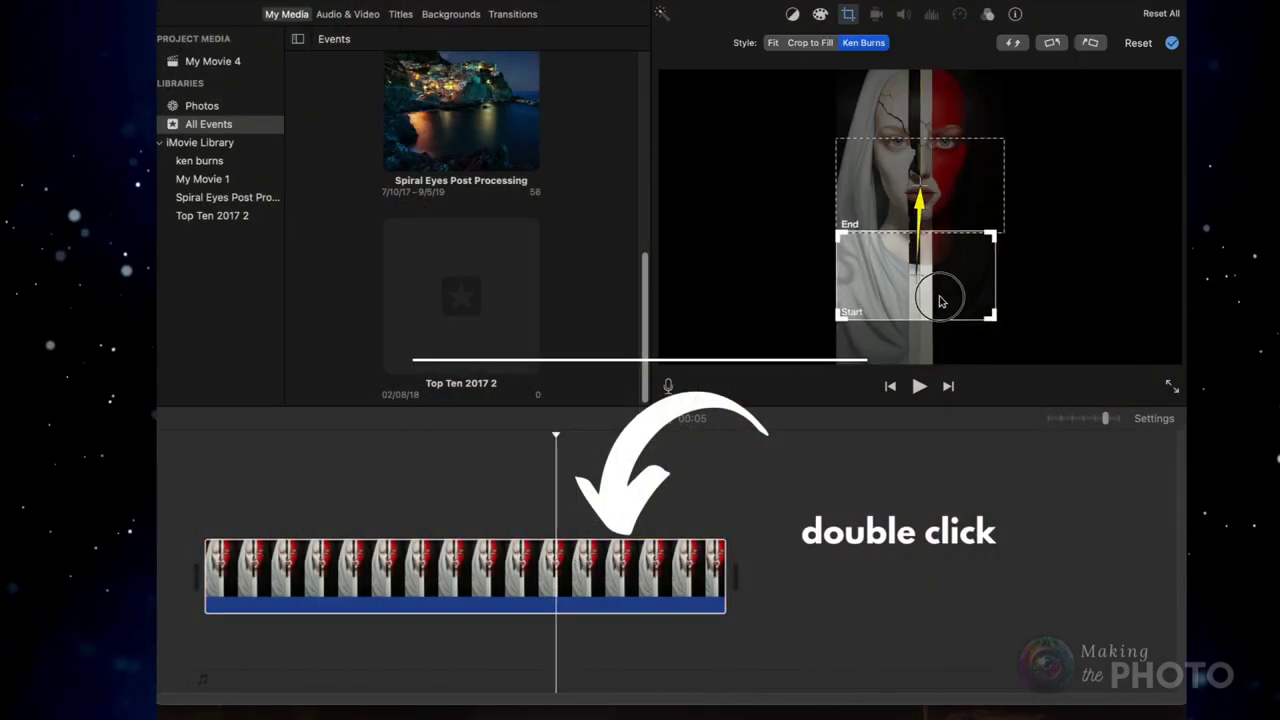
left_click_drag(940, 300, 940, 343)
left_click_drag(950, 179, 953, 108)
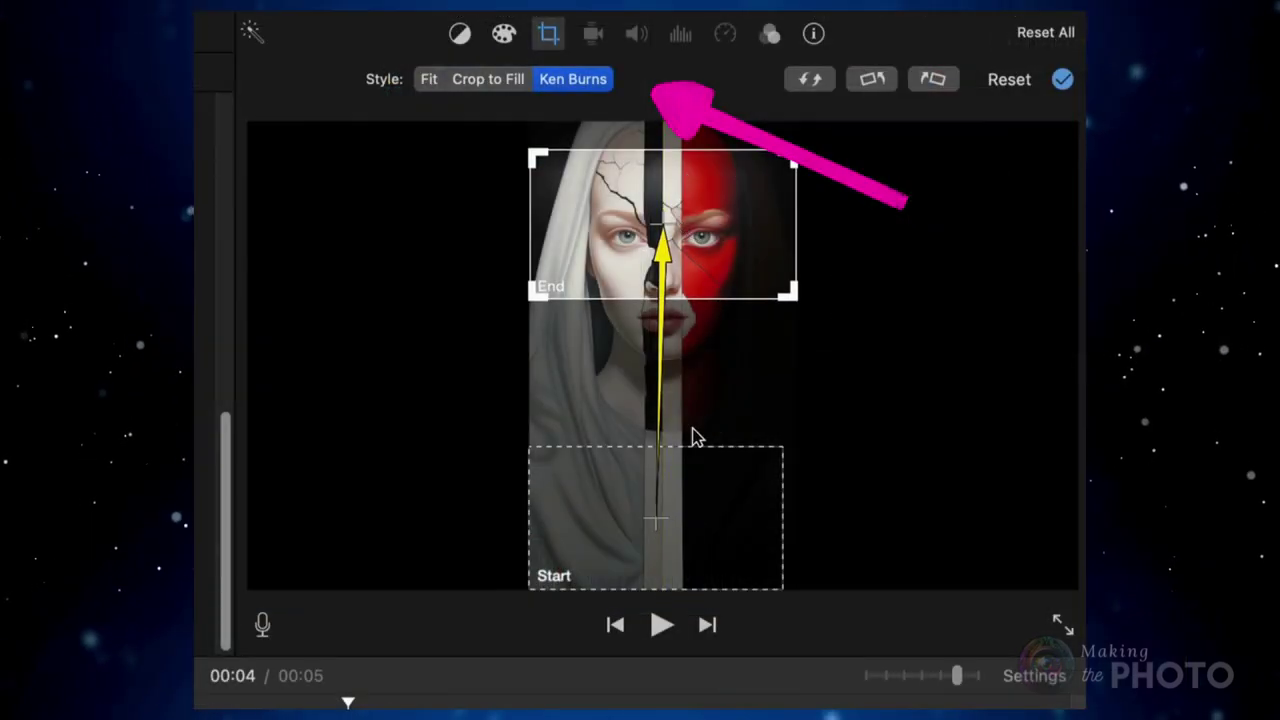
left_click(937, 320)
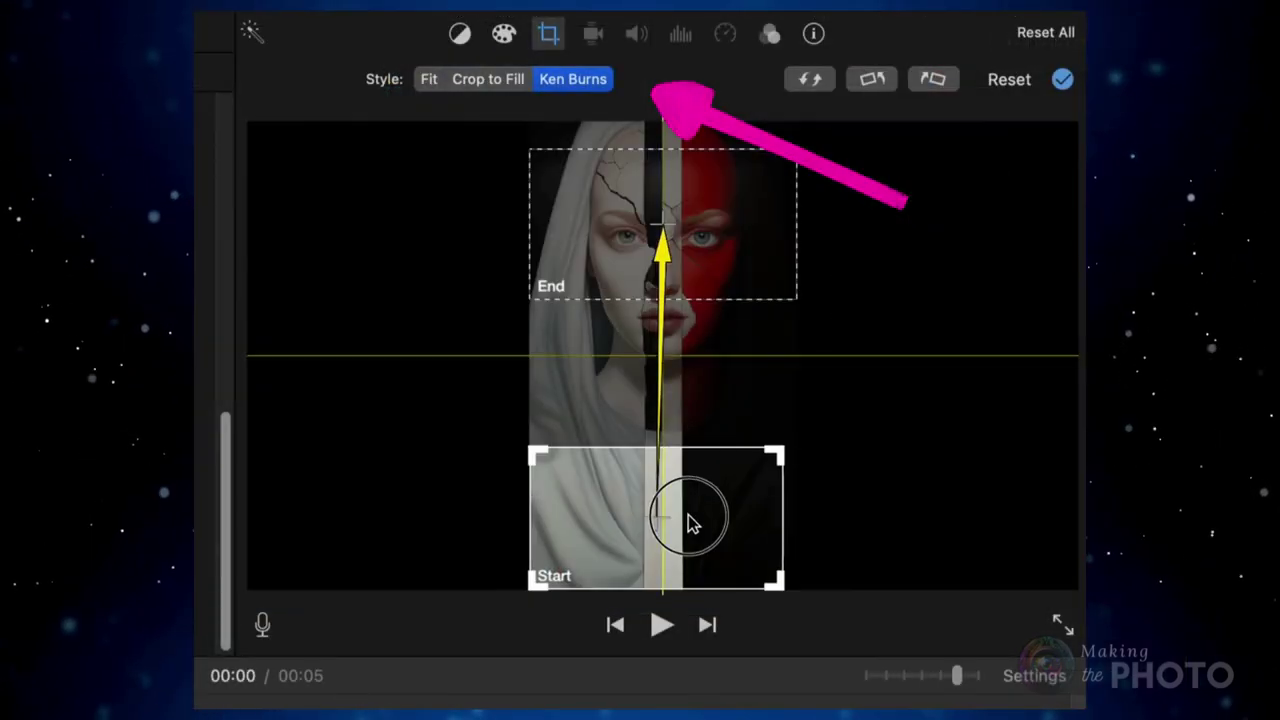
Compare the Ken Burns Start and End frames, then play the pan preview.
left_click(662, 260)
left_click(676, 558)
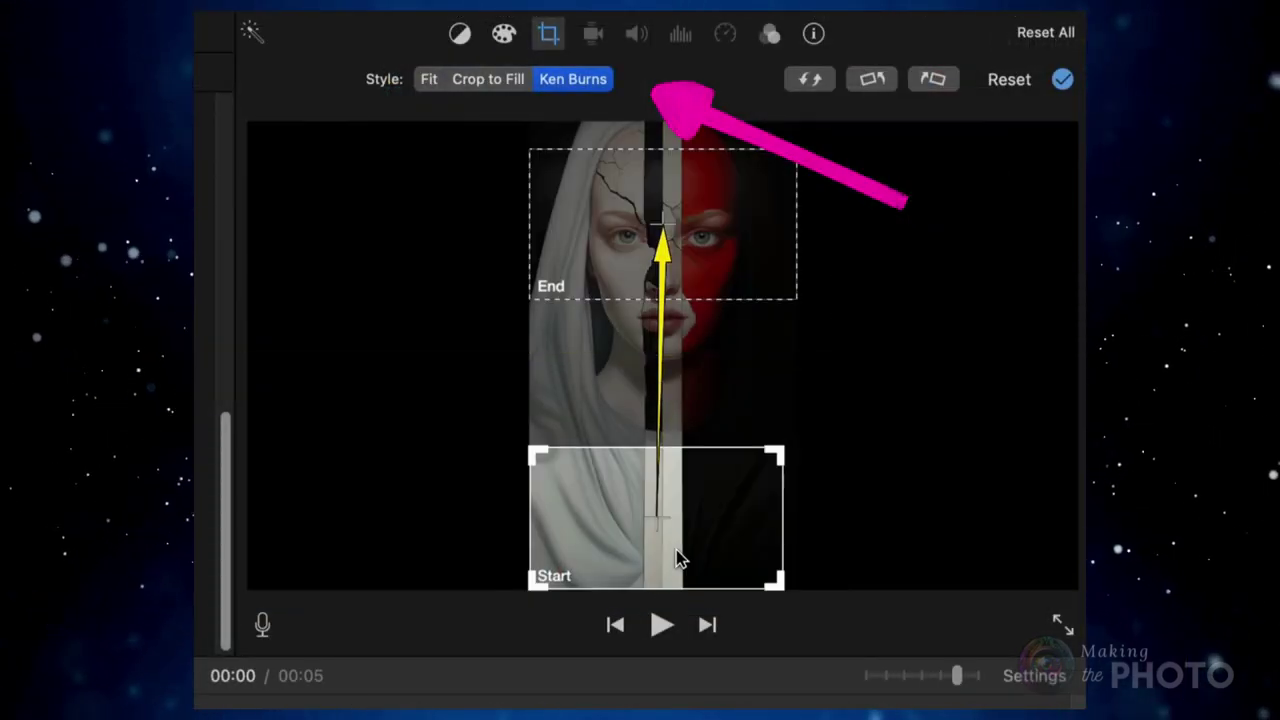
left_click(714, 209)
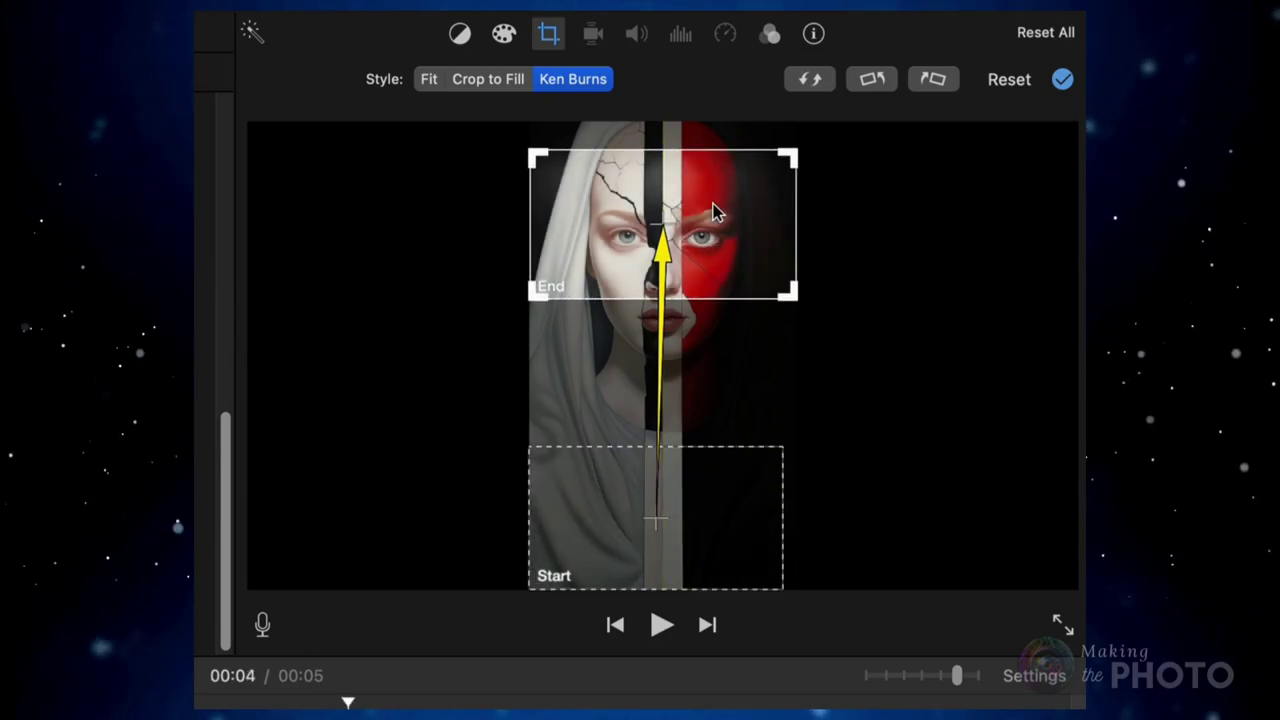
left_click(690, 522)
left_click(664, 255)
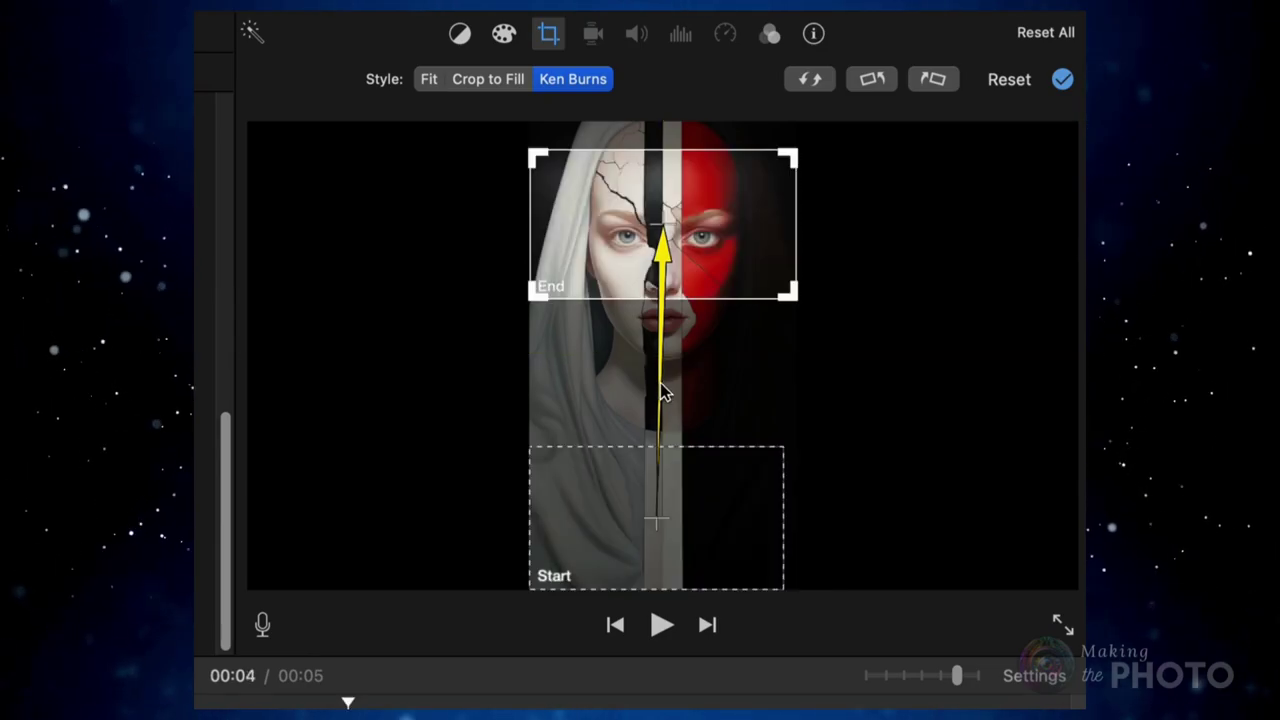
left_click(676, 558)
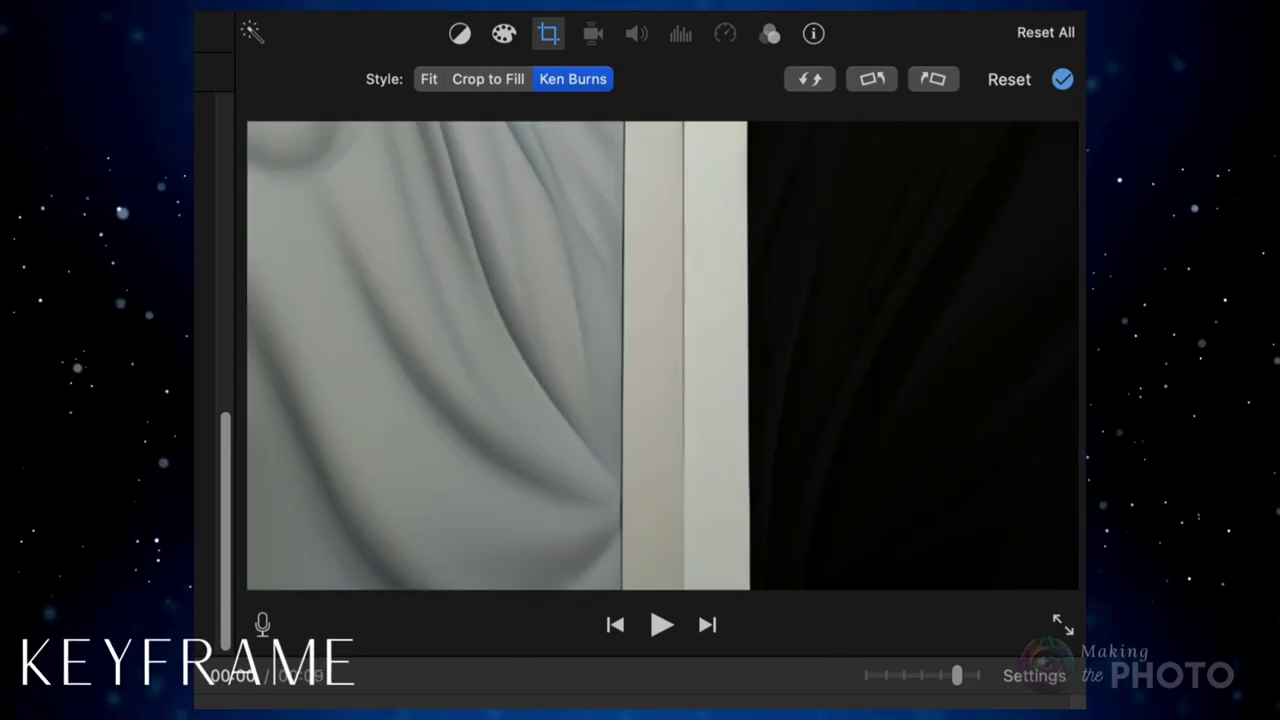
left_click(664, 628)
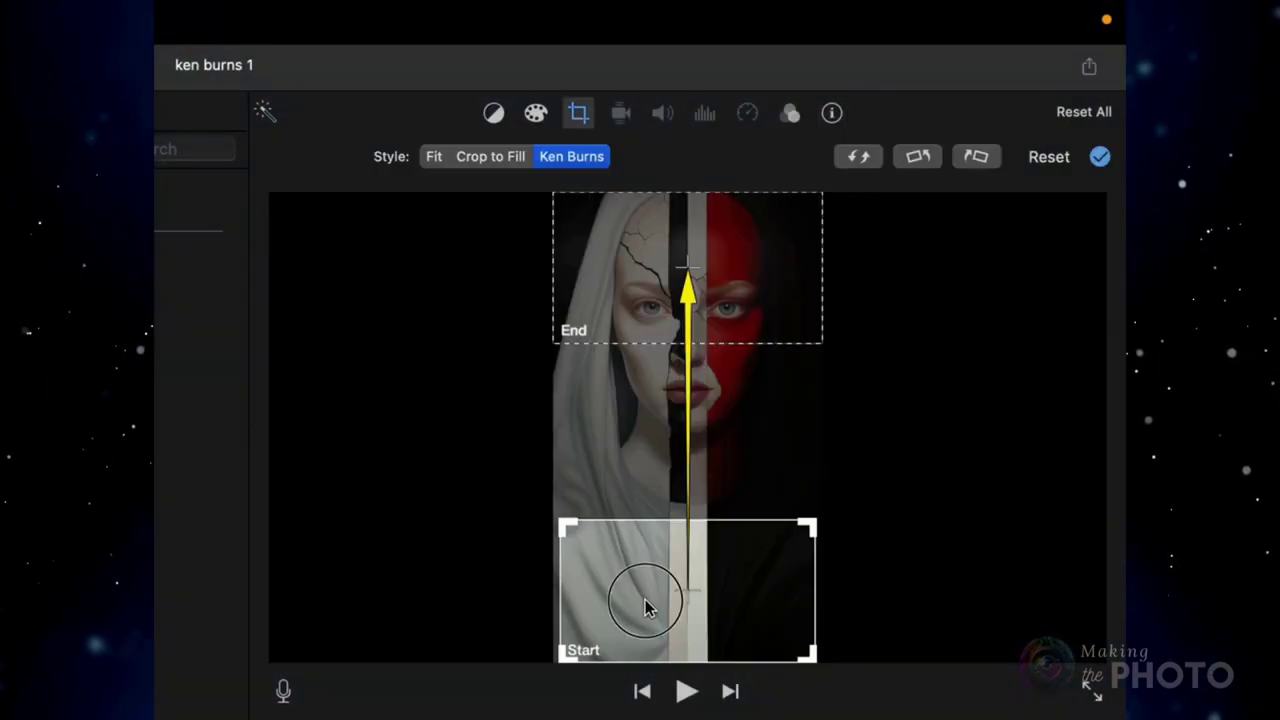
mouse_move(645, 607)
left_mouse_down()
mouse_move(649, 498)
mouse_move(649, 609)
mouse_move(451, 614)
mouse_move(640, 603)
left_mouse_up()
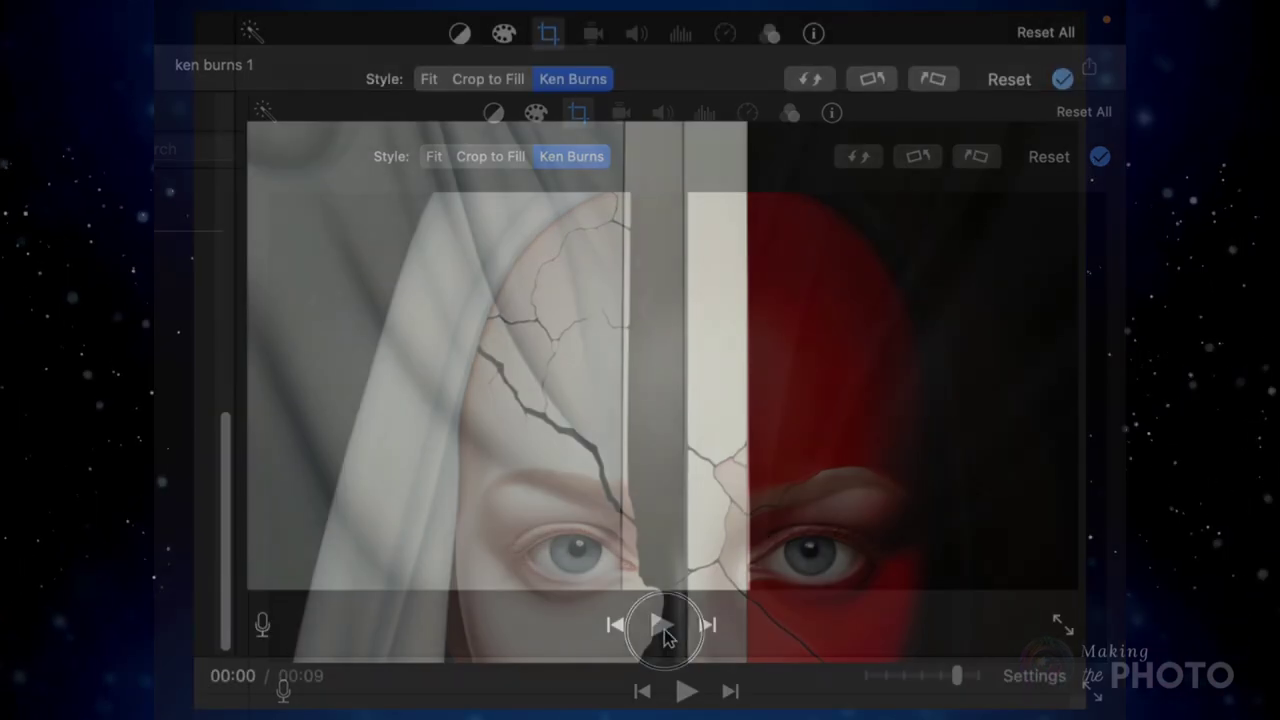
left_click(686, 691)
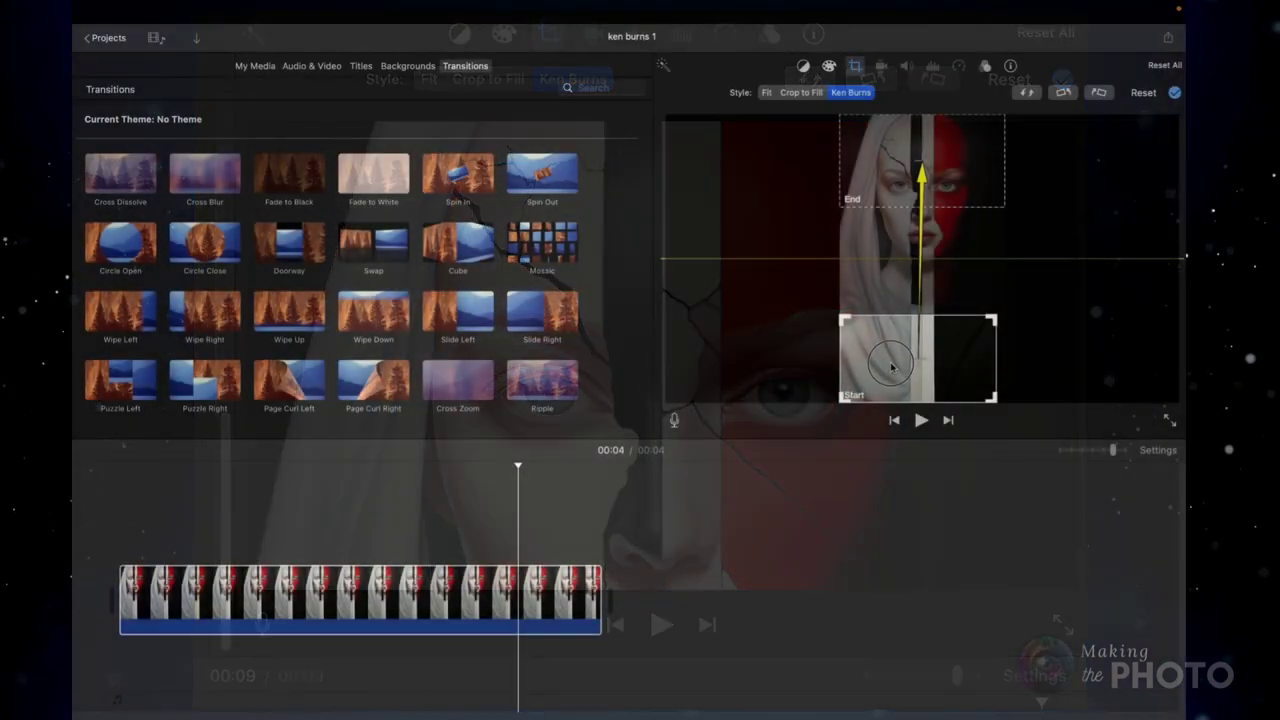
Lengthen the portrait clip to about 9 seconds.
left_click_drag(604, 615, 1105, 590)
left_click(686, 598)
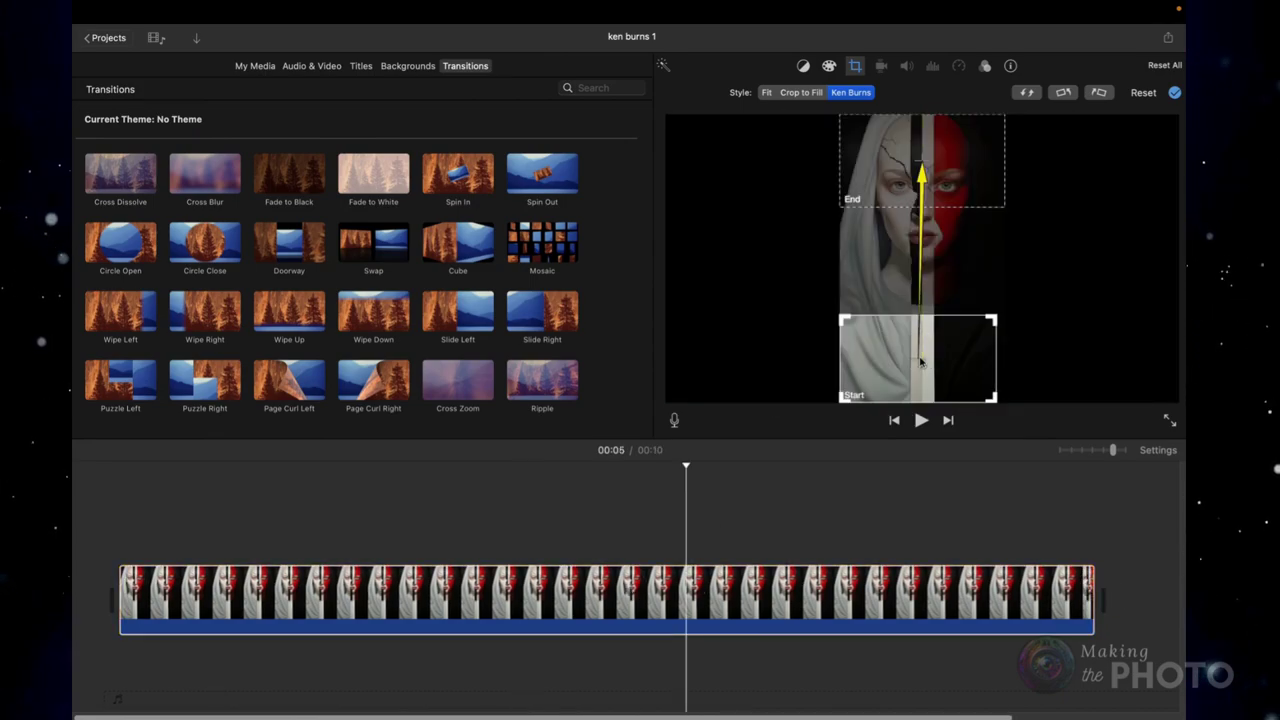
left_click_drag(921, 362, 921, 162)
left_click_drag(1093, 605, 398, 610)
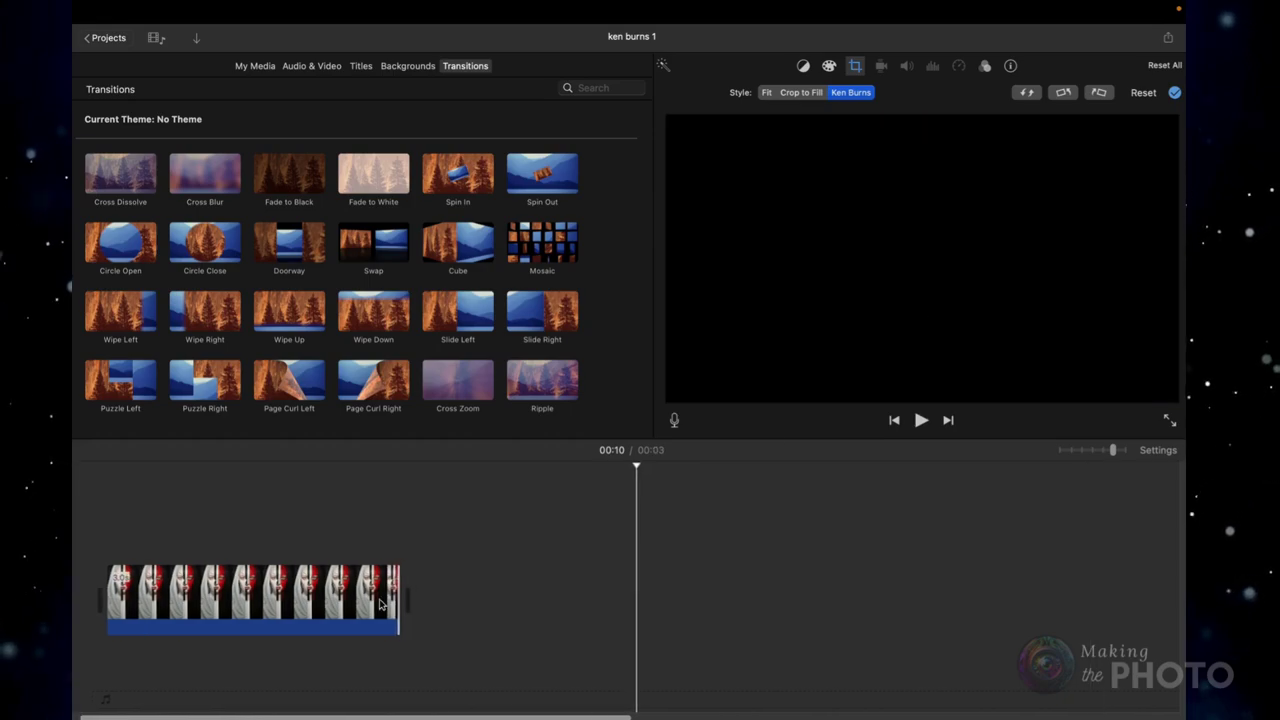
Shrink the Ken Burns End frame to a tight crop on the eyes and replay.
left_click_drag(948, 177, 948, 218)
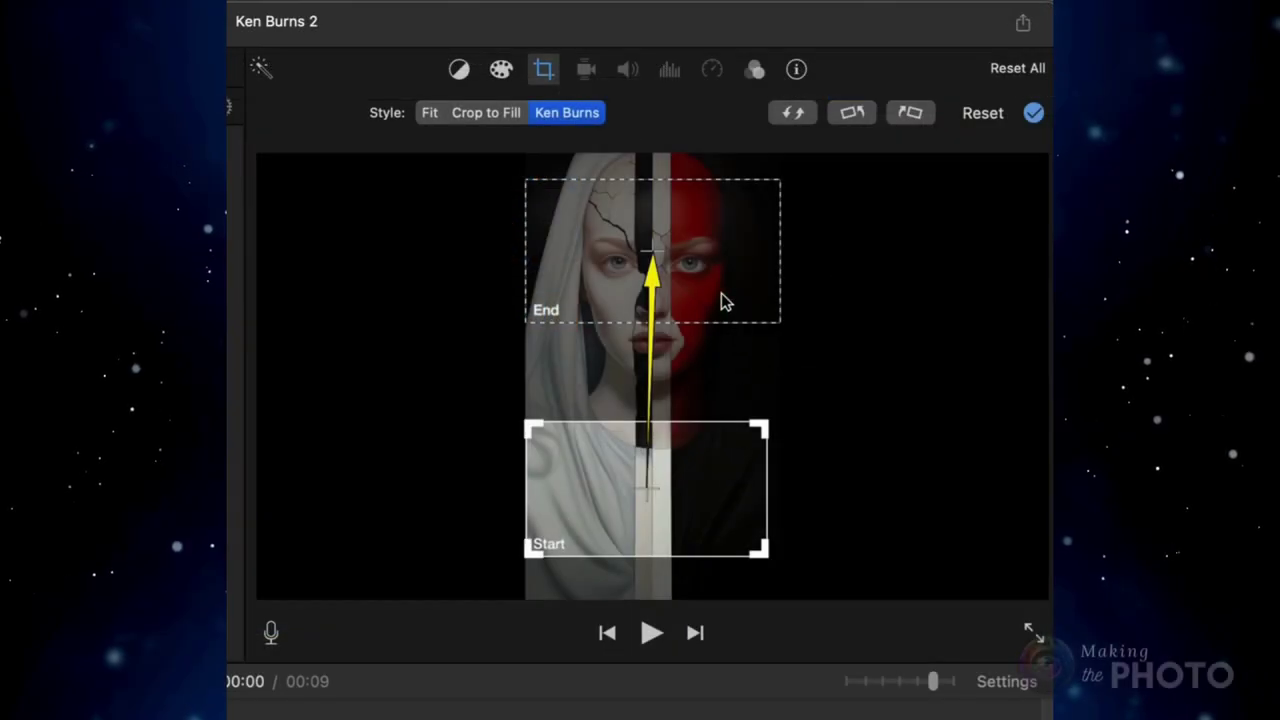
mouse_move(723, 297)
left_mouse_down()
mouse_move(731, 286)
mouse_move(718, 290)
left_mouse_up()
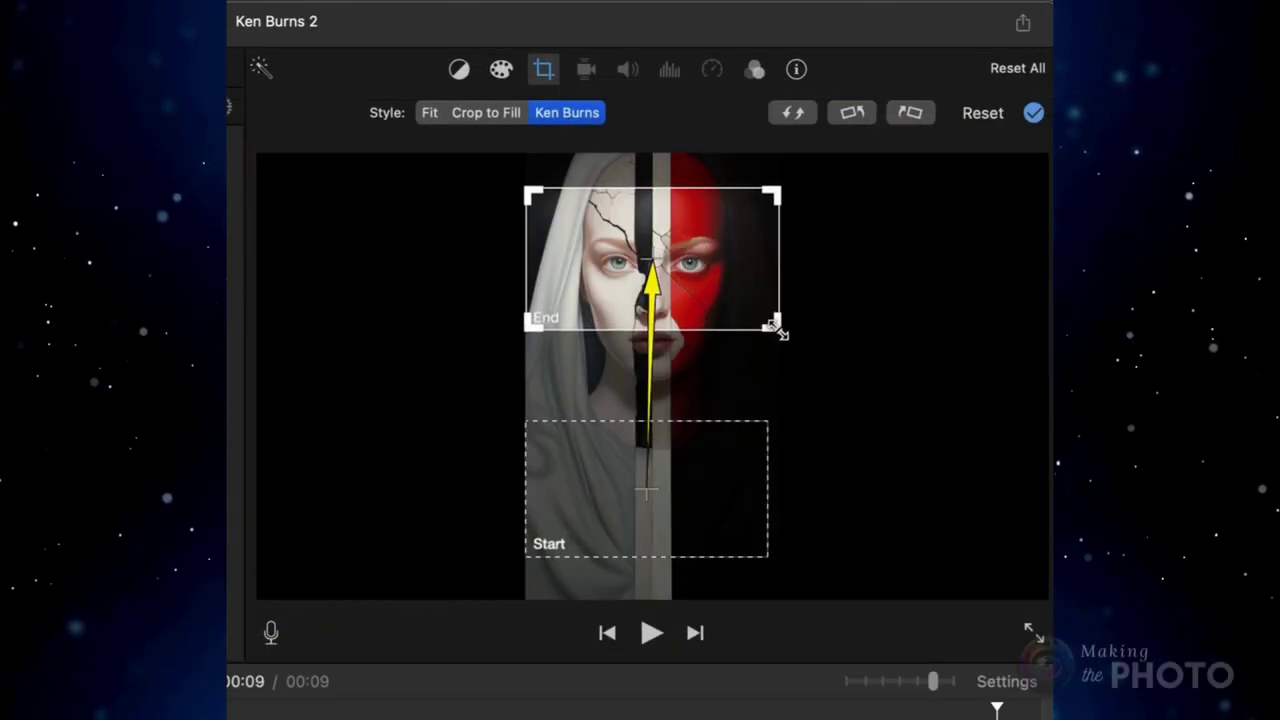
left_click_drag(779, 330, 730, 310)
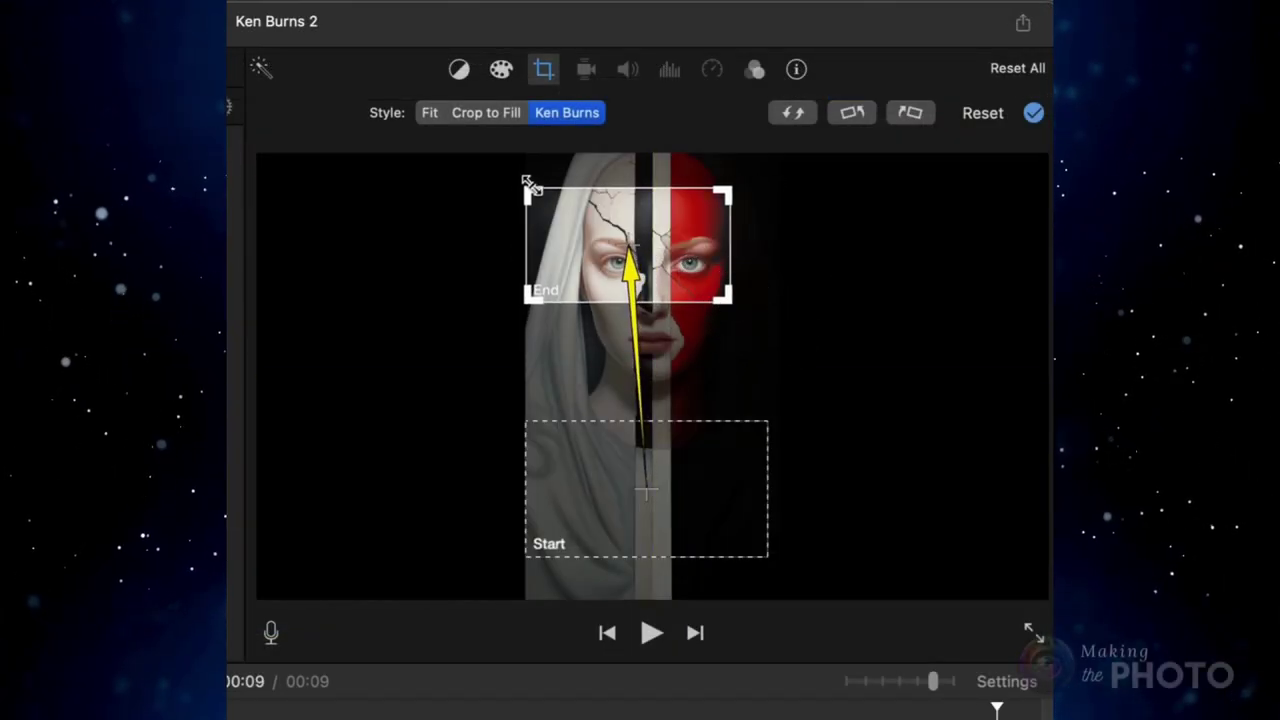
left_click_drag(530, 185, 545, 199)
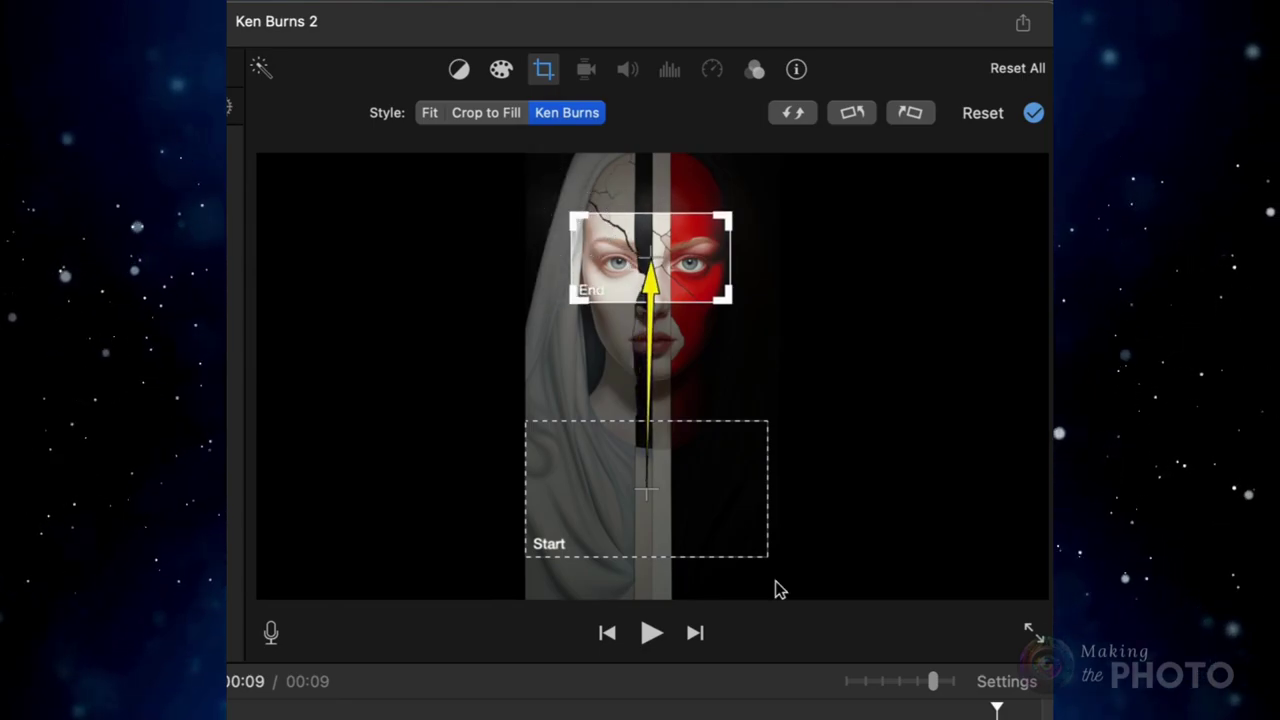
left_click(651, 632)
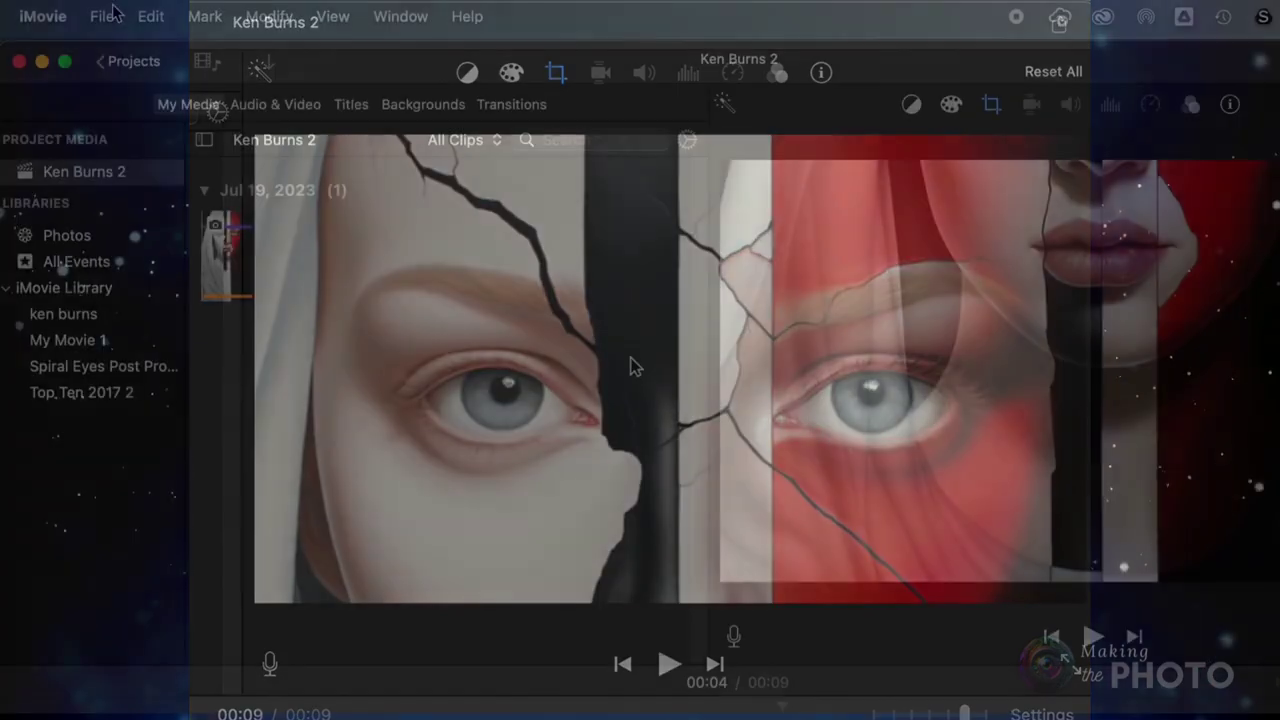
Export Ken Burns 2 as a file at 1080p, High quality, Faster to the Desktop.
left_click(112, 14)
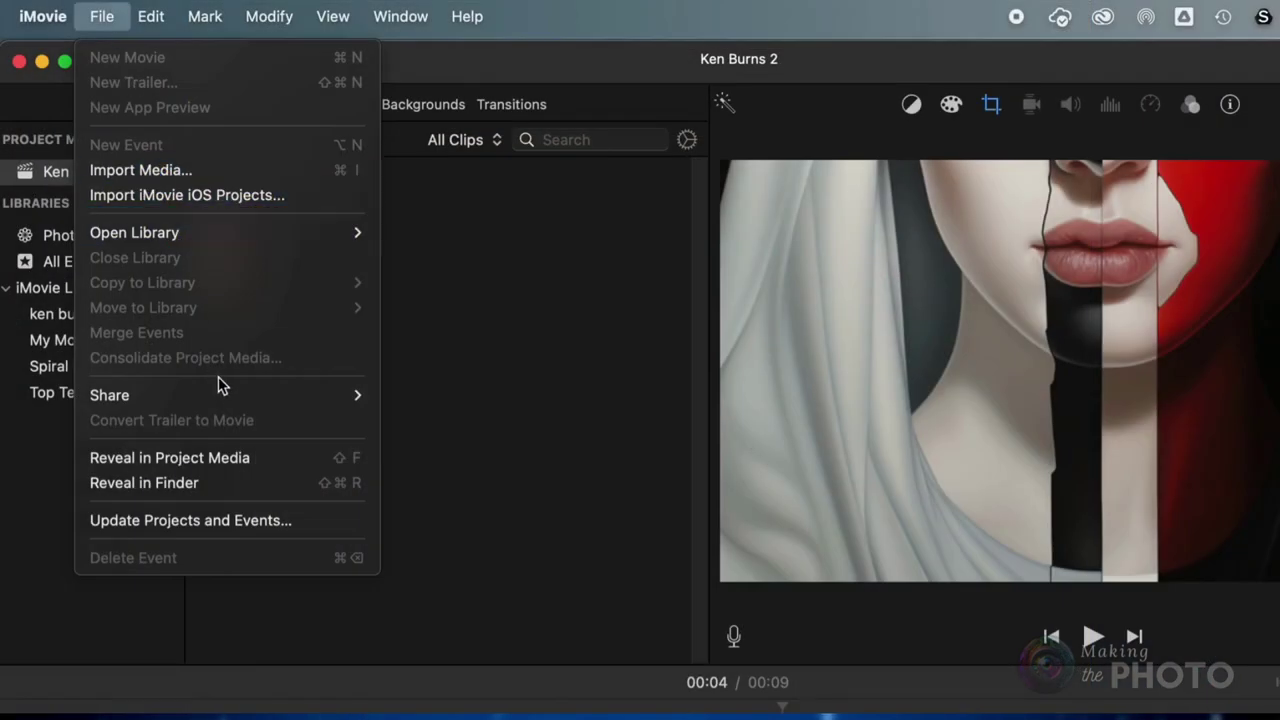
mouse_move(229, 405)
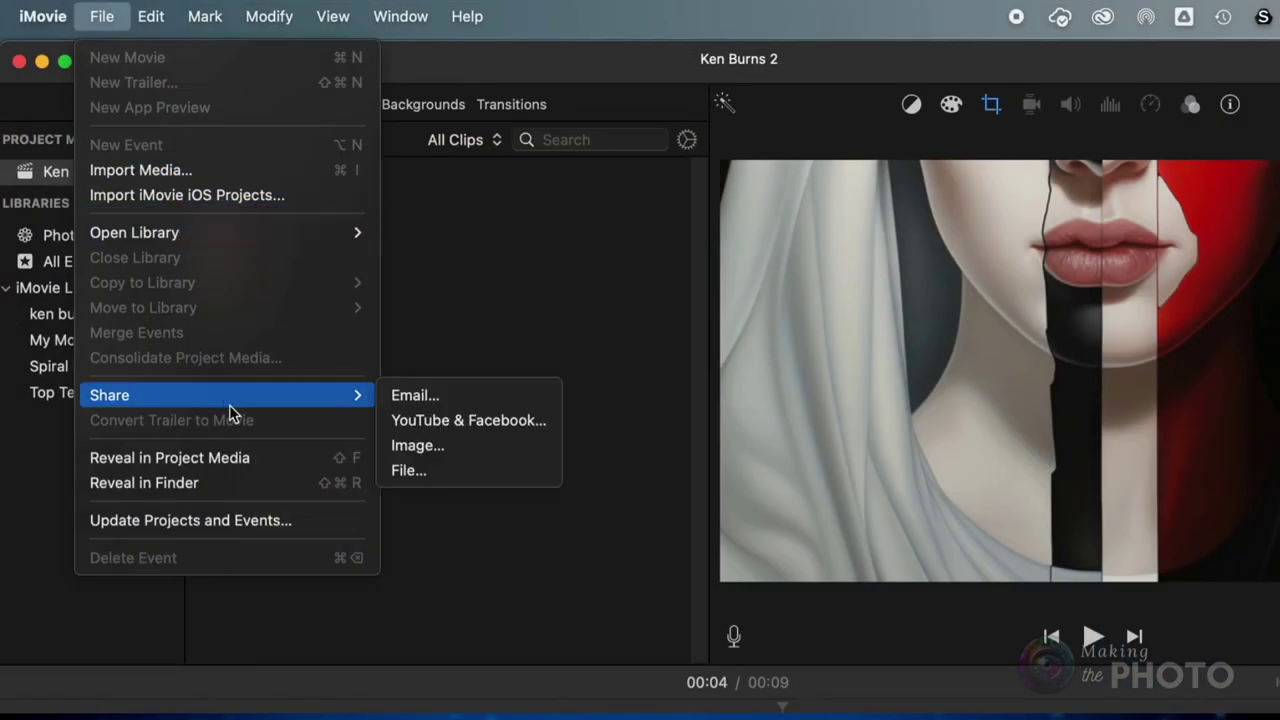
left_click(441, 474)
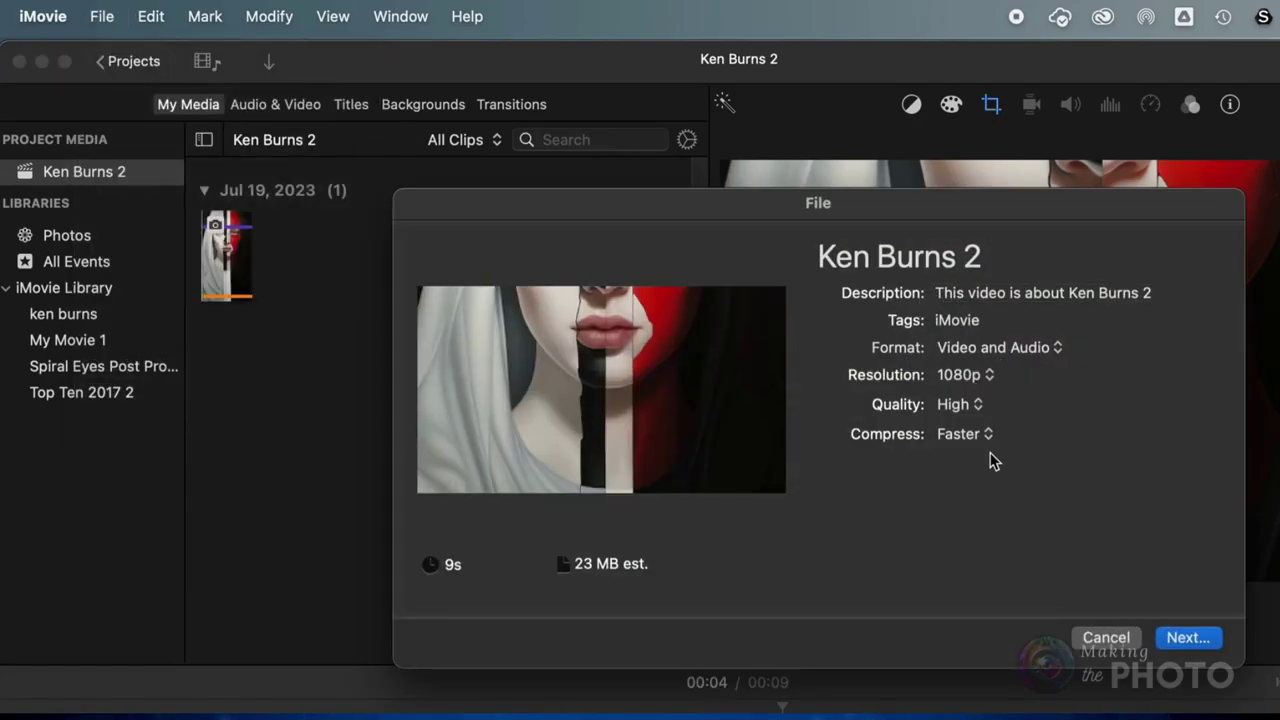
left_click(1188, 638)
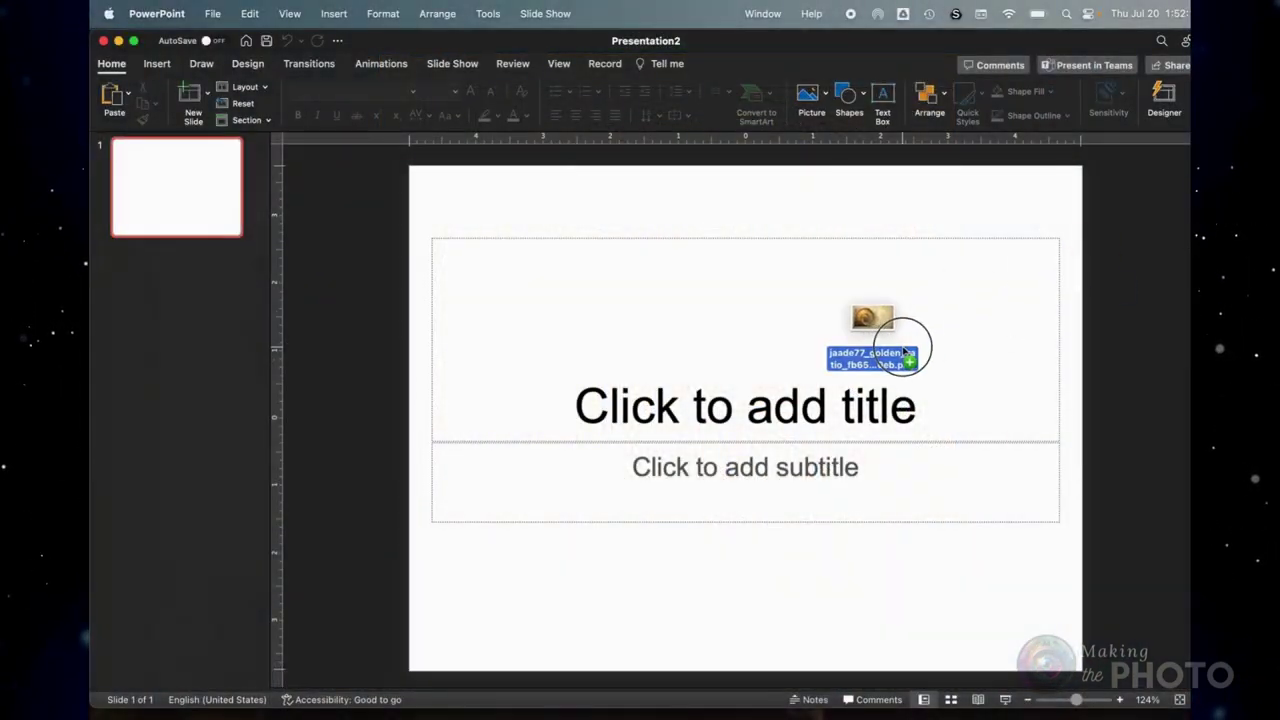
Insert the golden spiral picture and make the slide a custom 8 × 8 inch square, scaling down.
left_click_drag(905, 352, 903, 350)
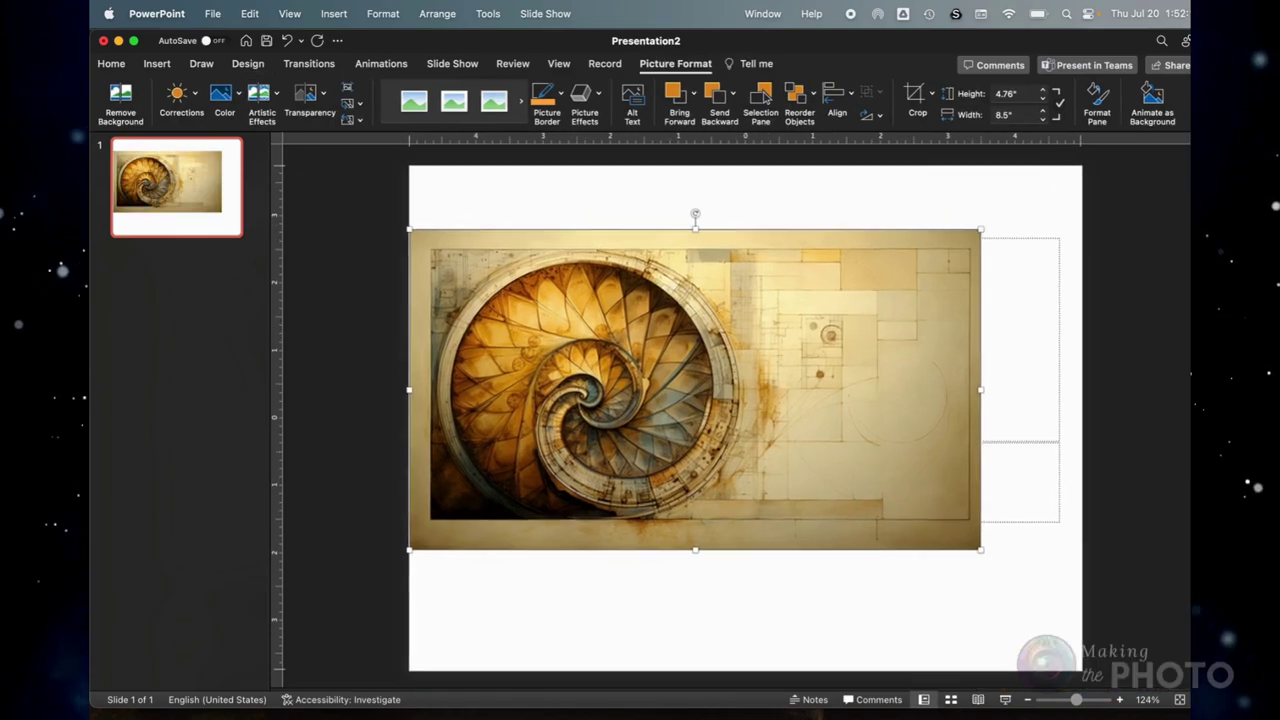
left_click(960, 205)
left_click(213, 13)
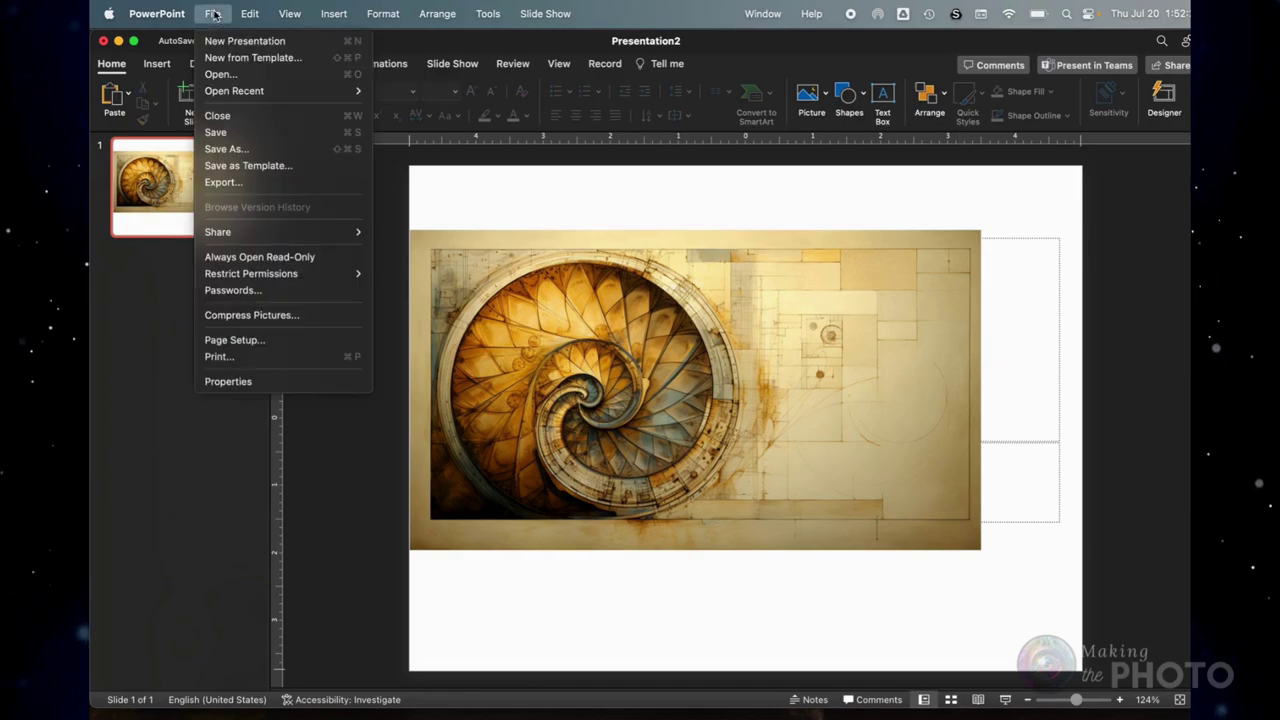
left_click(285, 340)
left_click(686, 199)
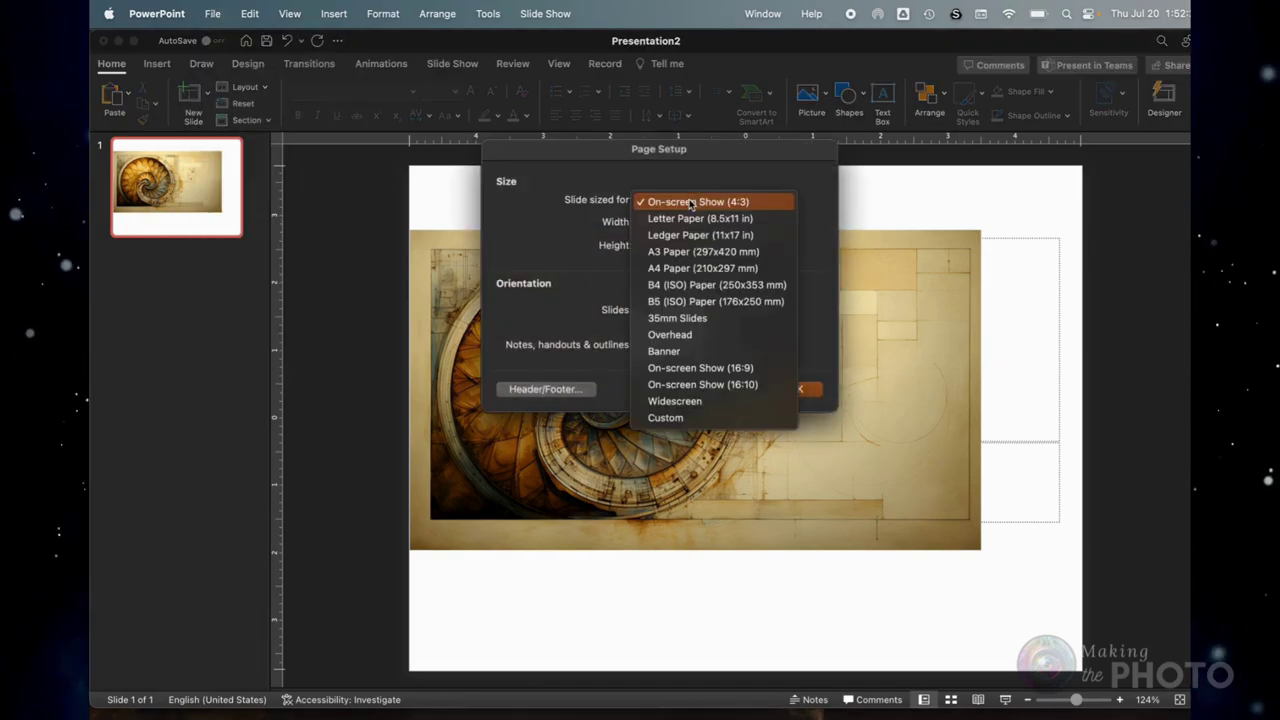
left_click(684, 414)
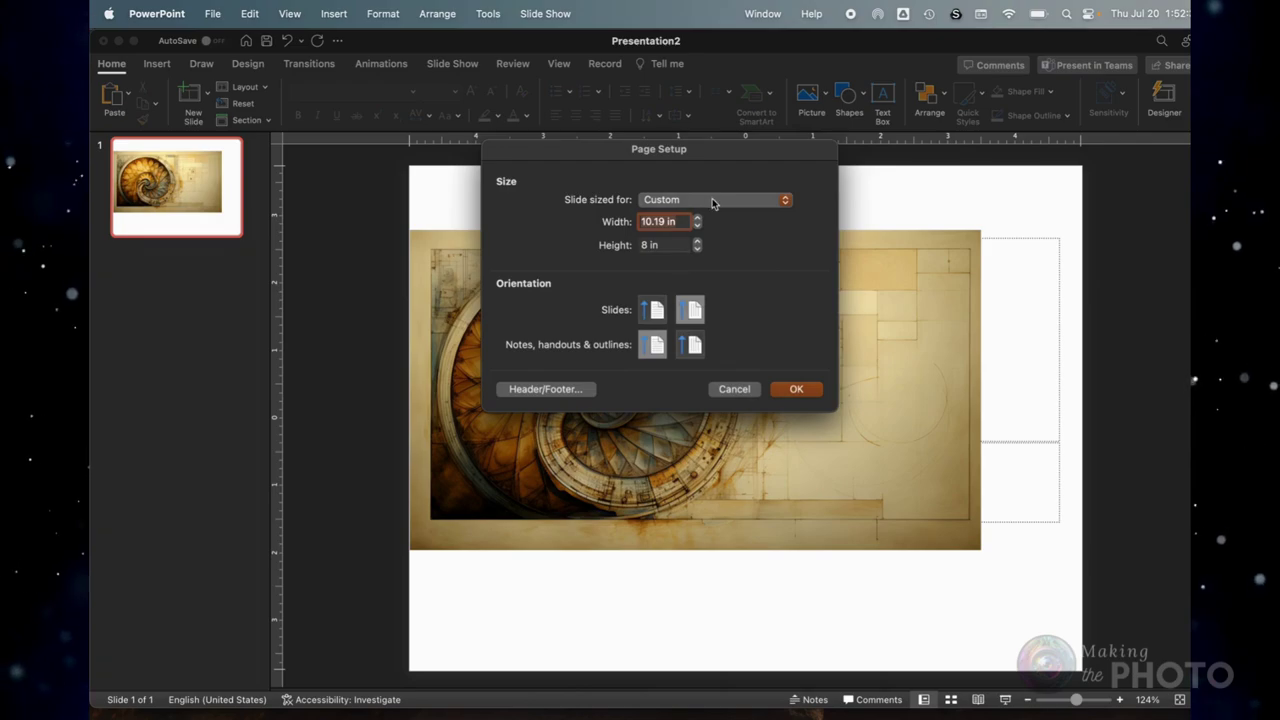
type("8")
left_click(796, 390)
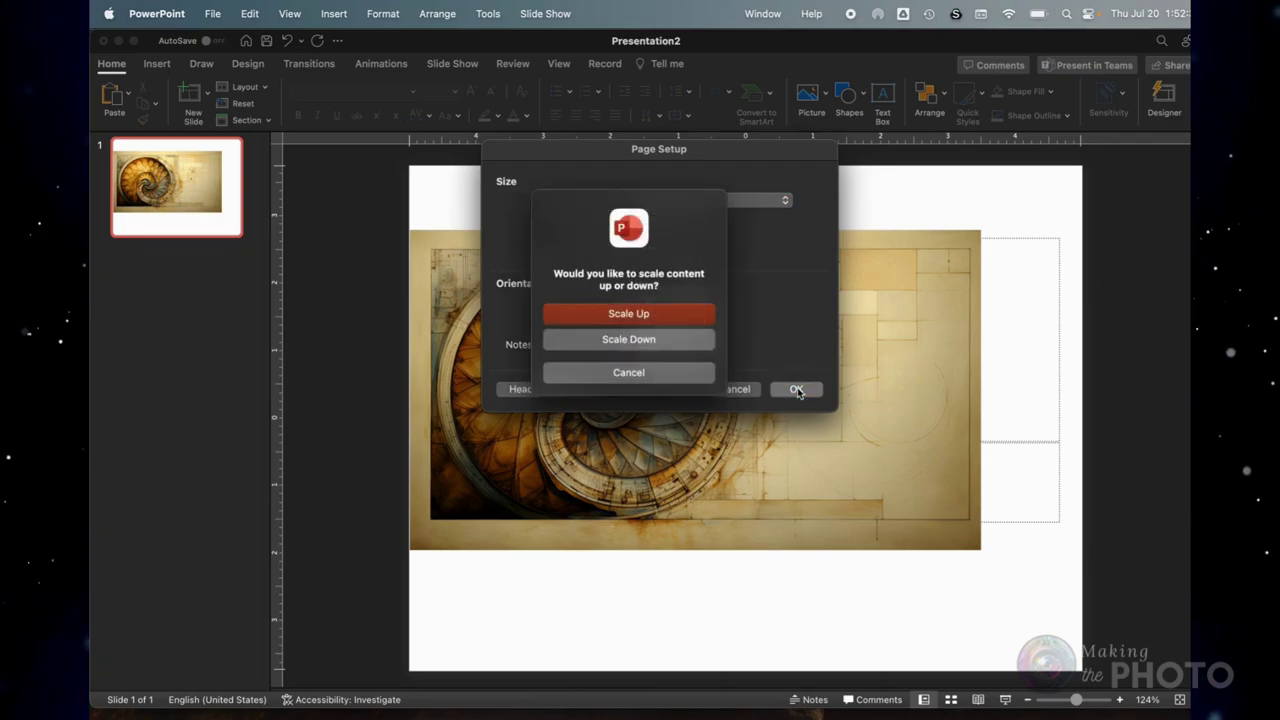
left_click(675, 341)
Enlarge the spiral picture by its corner handles to fill the slide's height.
left_click(869, 467)
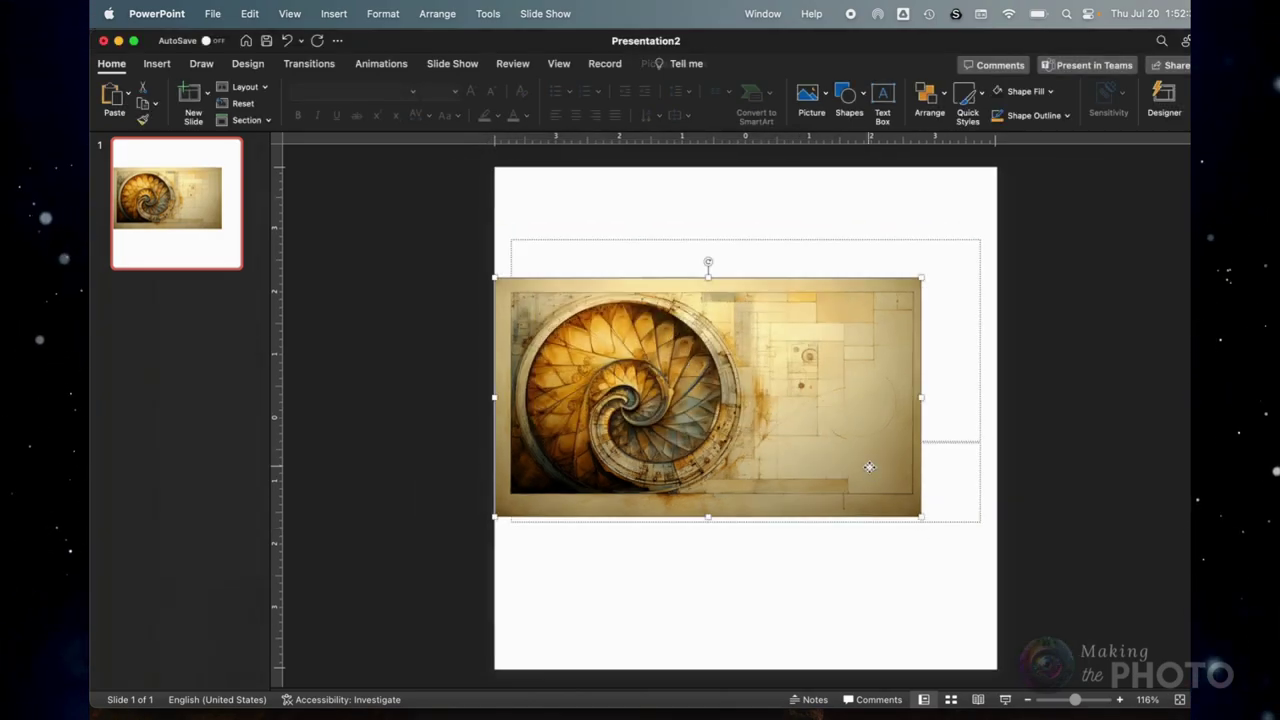
left_click_drag(921, 270, 1118, 167)
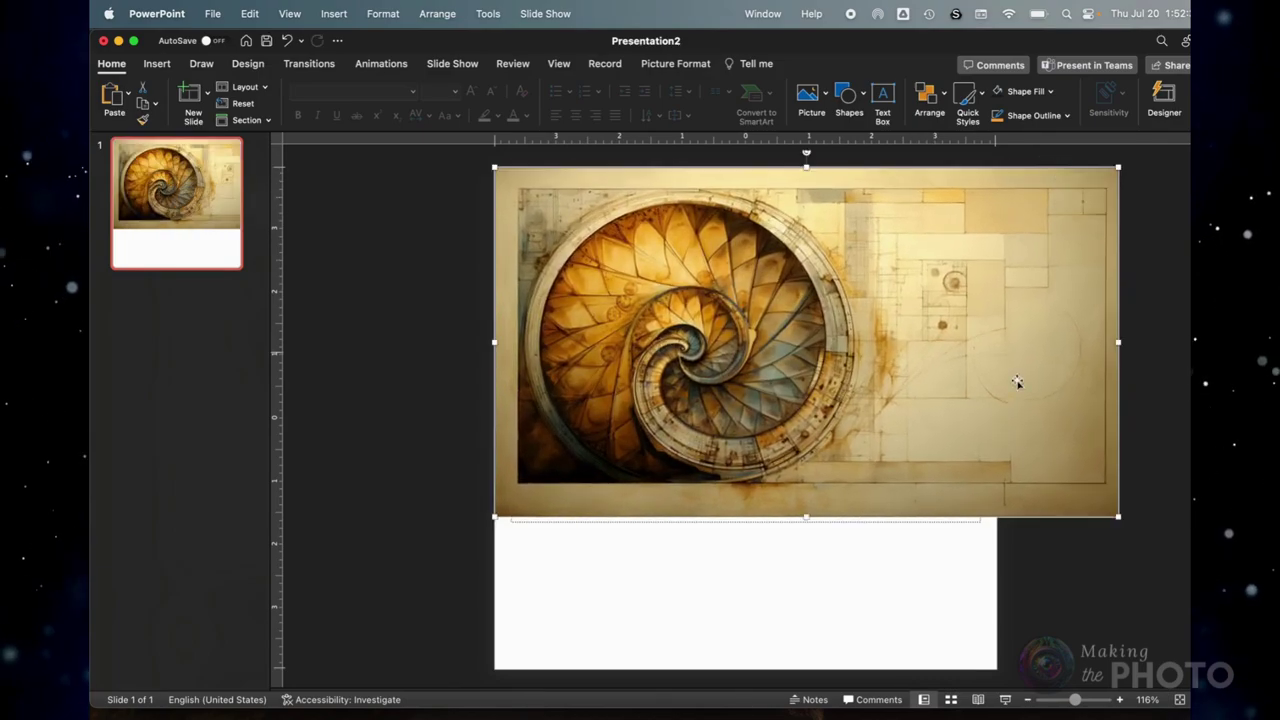
left_click_drag(1118, 516, 1279, 691)
scroll(1041, 547, "right", 3)
left_click_drag(1075, 699, 1054, 699)
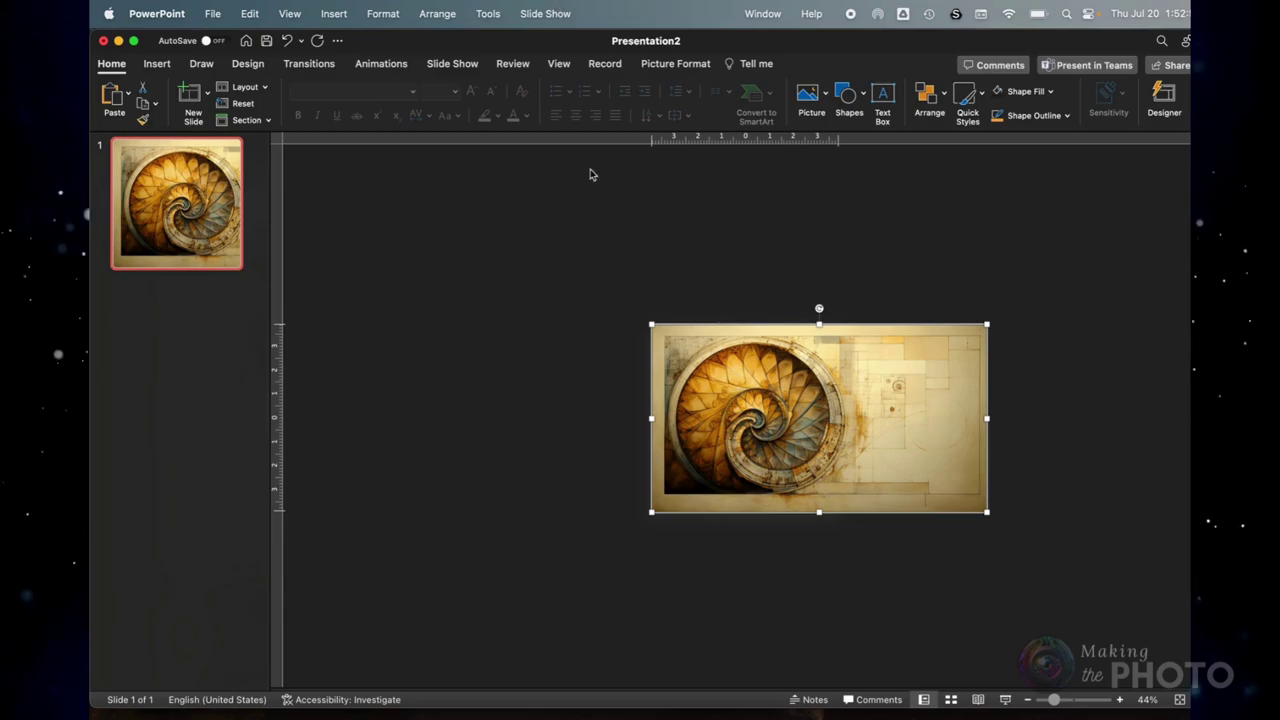
Add a Draw Line motion path running horizontally across the spiral picture.
left_click(382, 64)
left_click(790, 100)
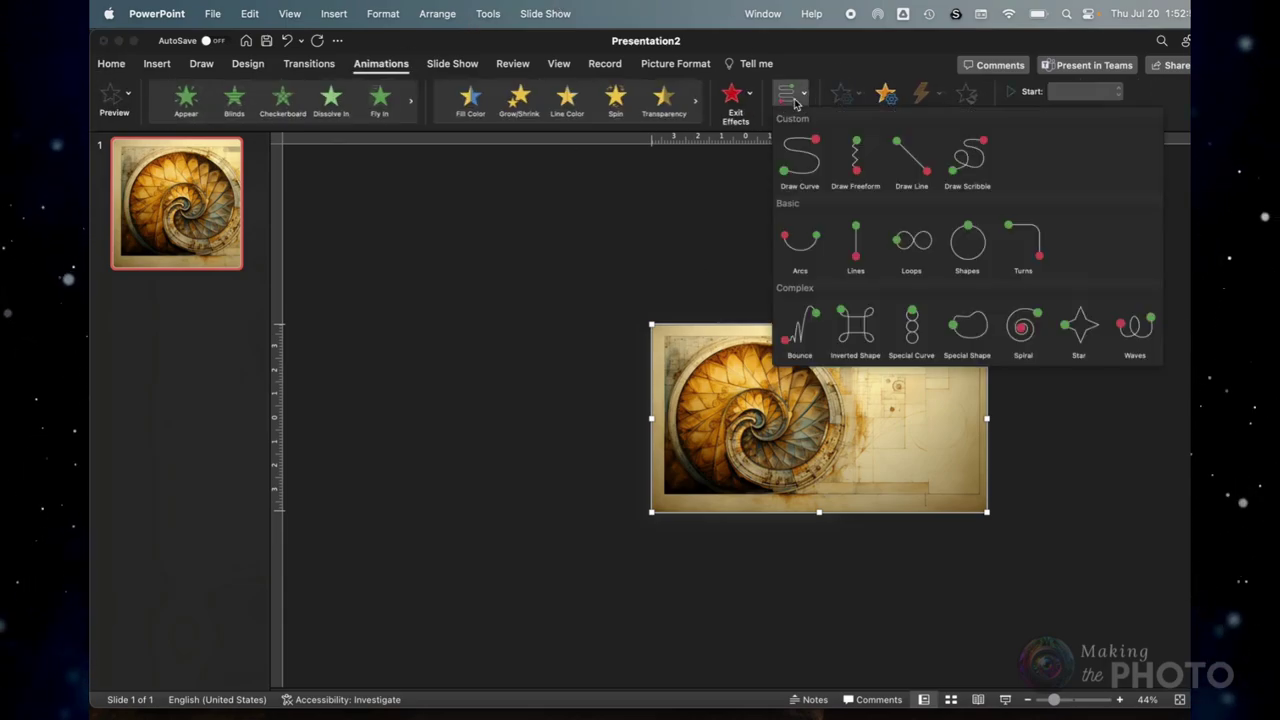
left_click(905, 165)
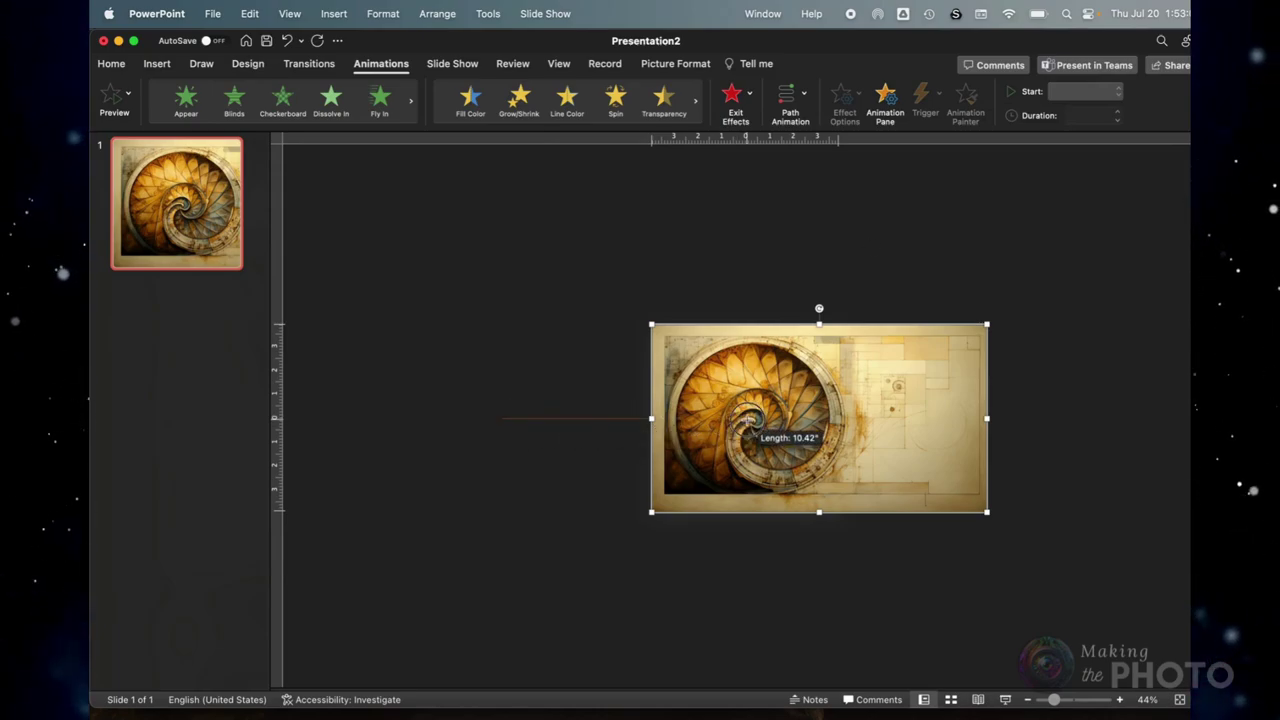
left_click_drag(1129, 415, 1177, 423)
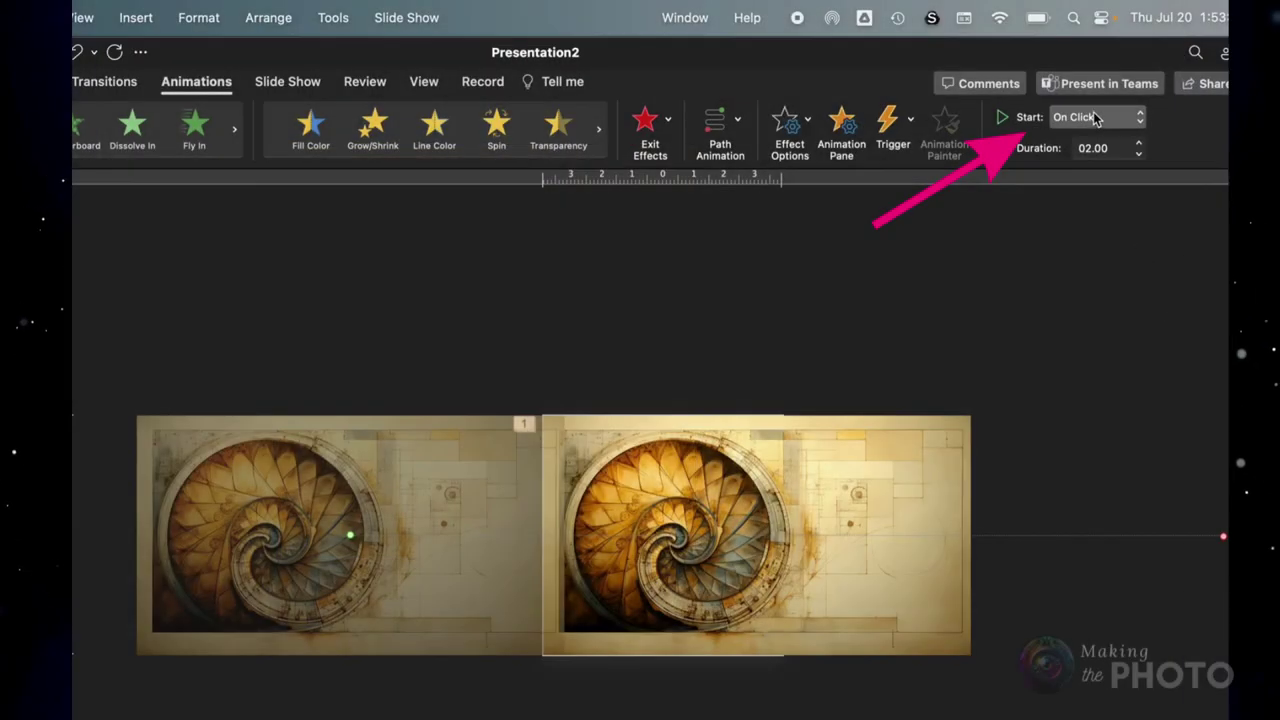
Set the spiral pan animation to start With Previous.
left_click(1097, 120)
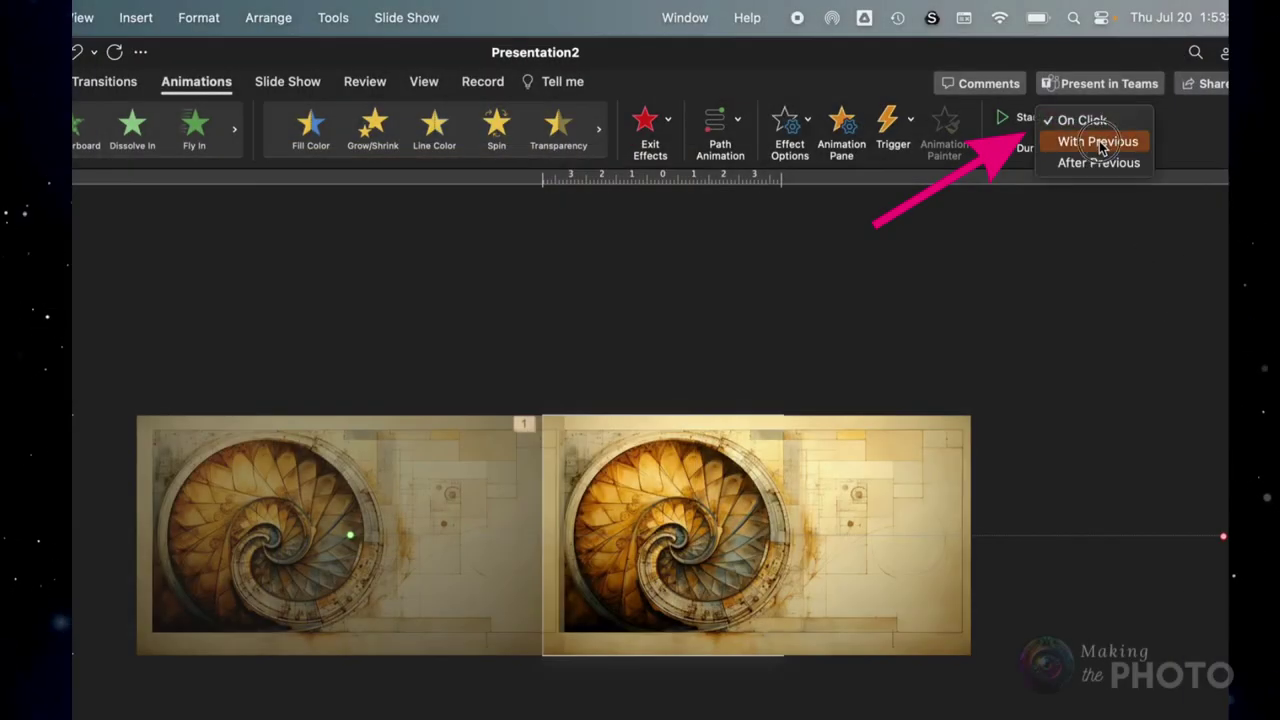
left_click(1100, 143)
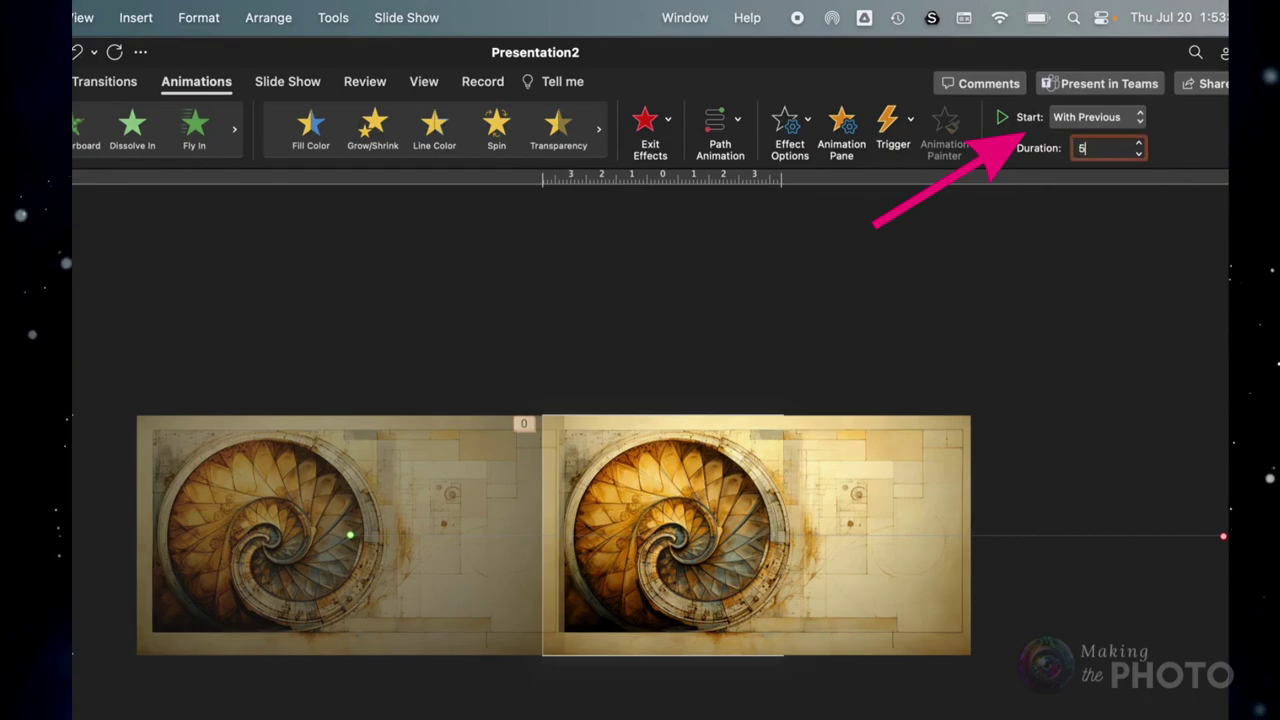
scroll(970, 585, "left", 2)
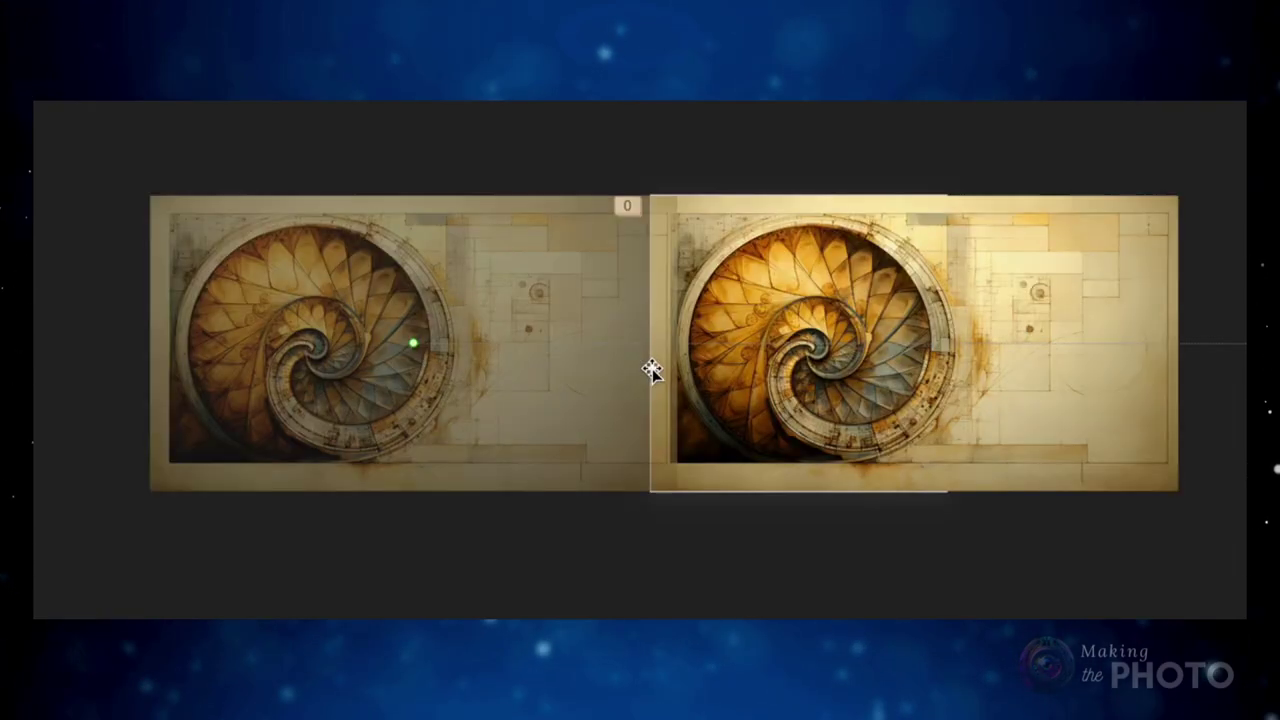
Move the path's green start point right, preview the pan, and shift the picture left.
left_click_drag(414, 337, 680, 349)
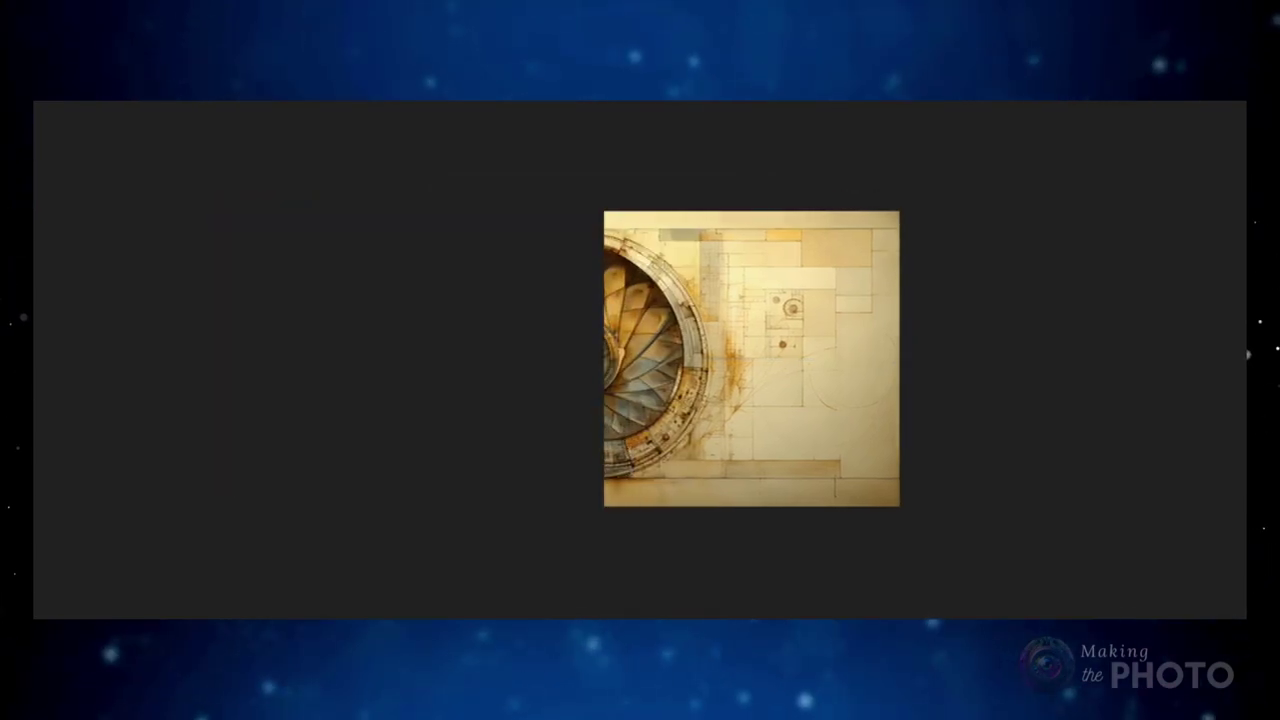
left_click(791, 386)
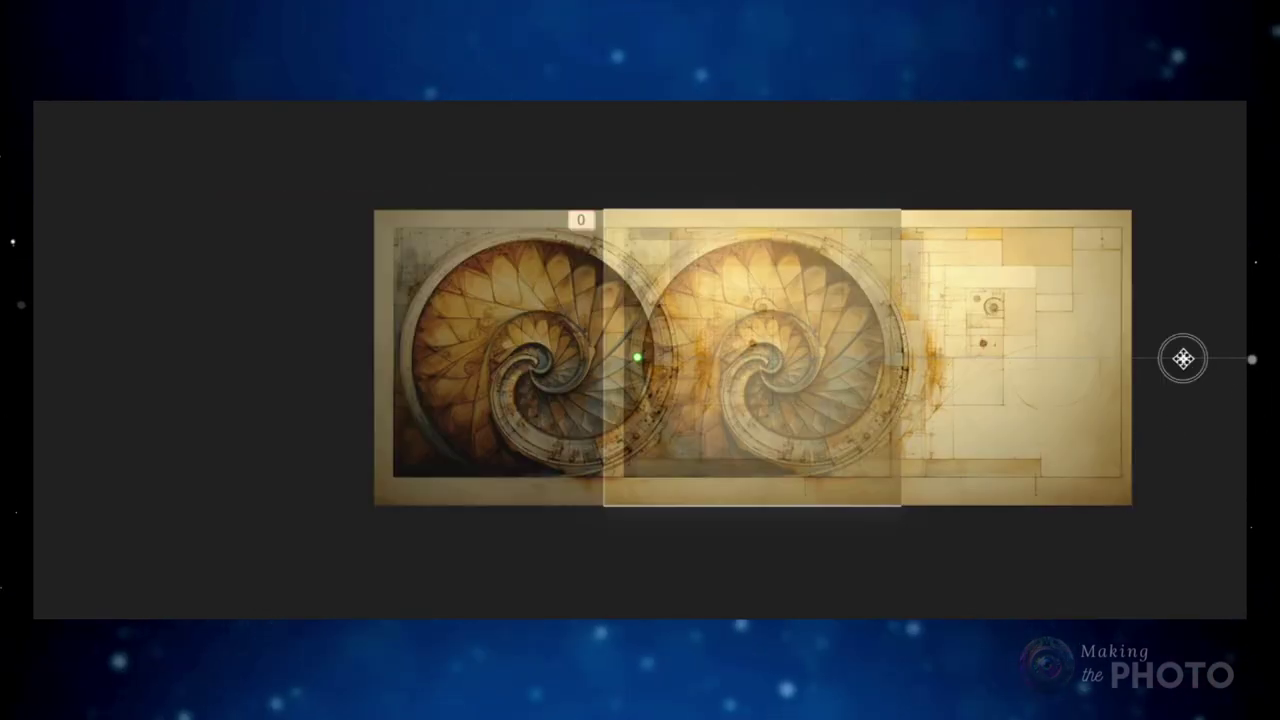
left_click_drag(1180, 357, 997, 357)
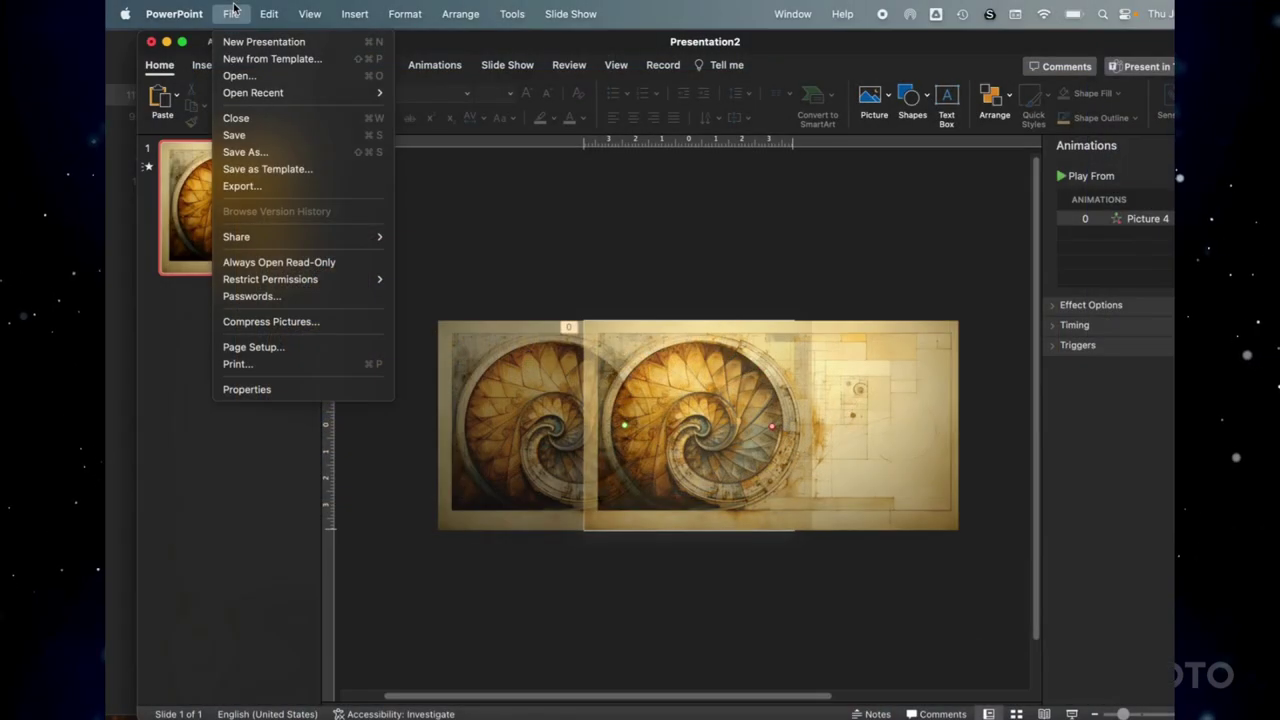
Export the presentation in MP4 format as Presentation2.mp4.
left_click(292, 189)
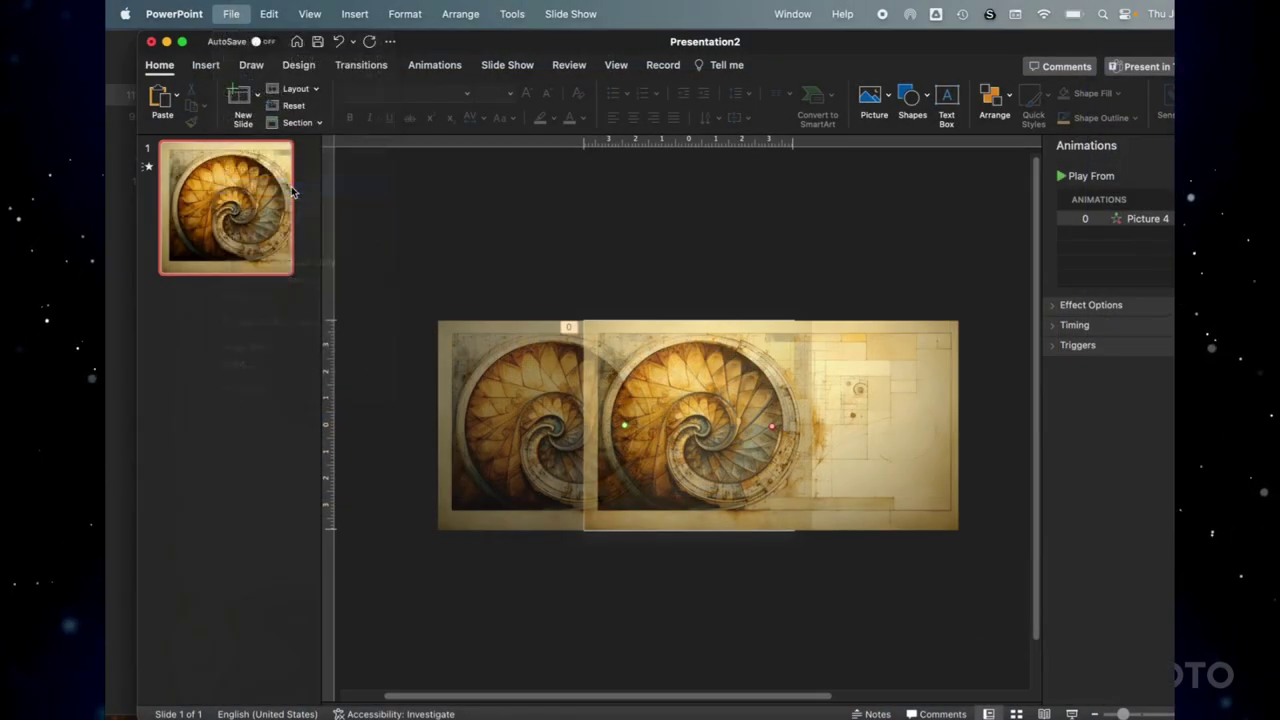
left_click(770, 599)
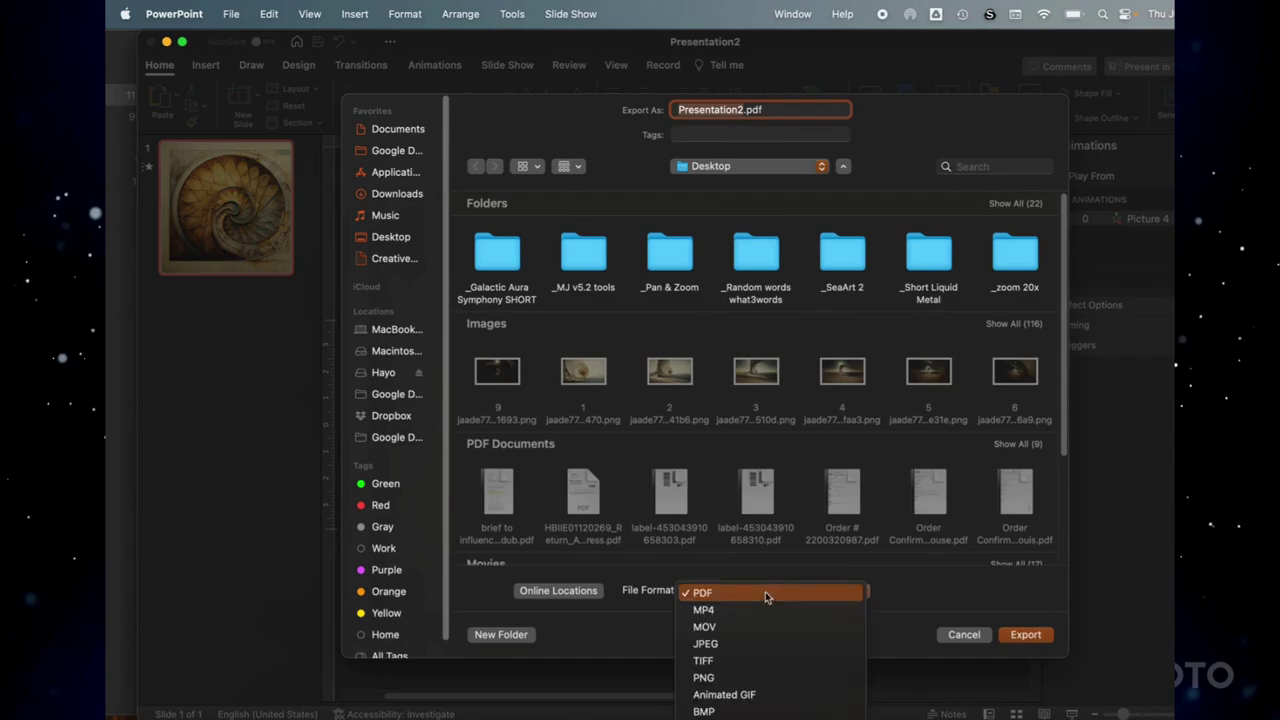
left_click(765, 605)
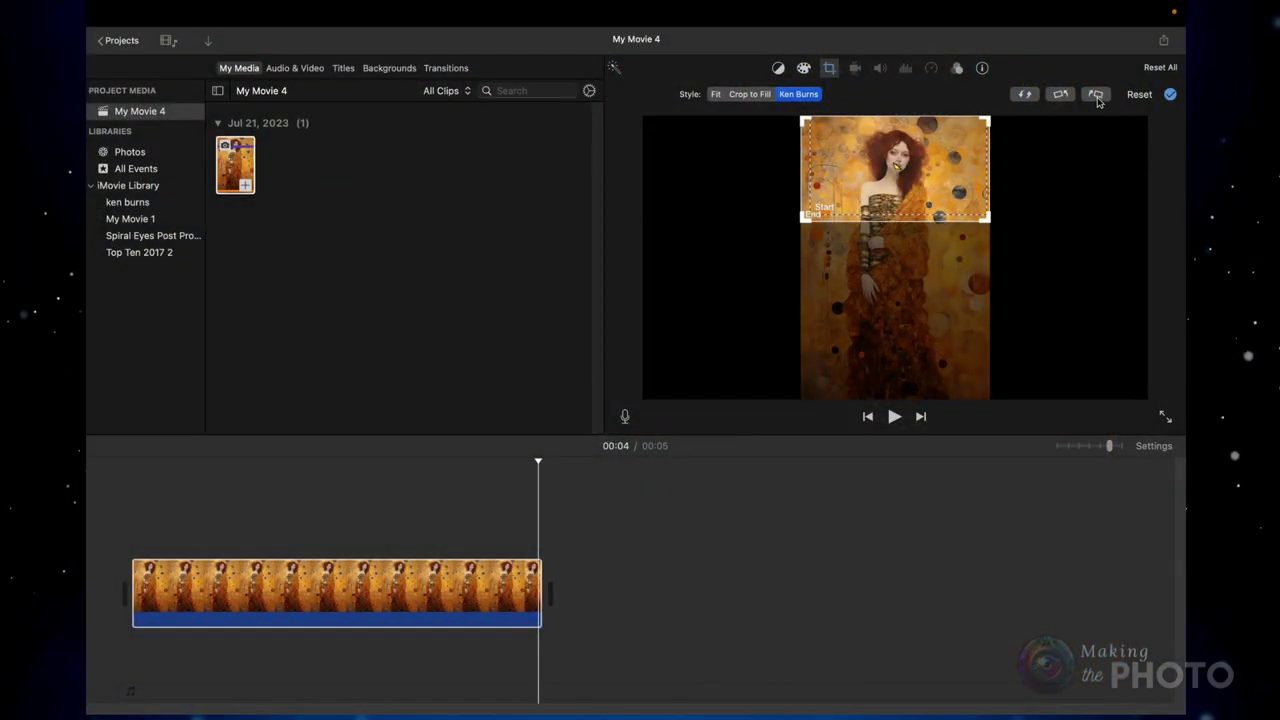
Rotate the portrait image a quarter-turn clockwise and shift the Ken Burns Start and End frames down.
left_click(1096, 94)
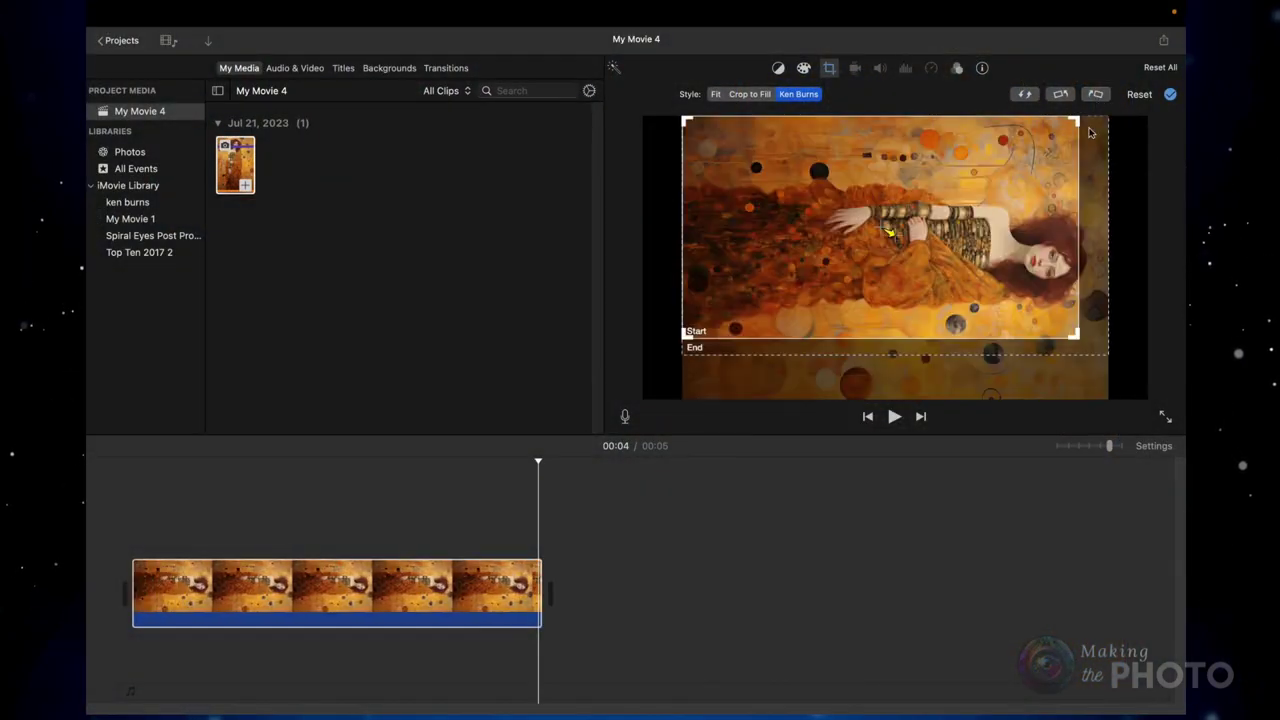
left_click(1087, 356)
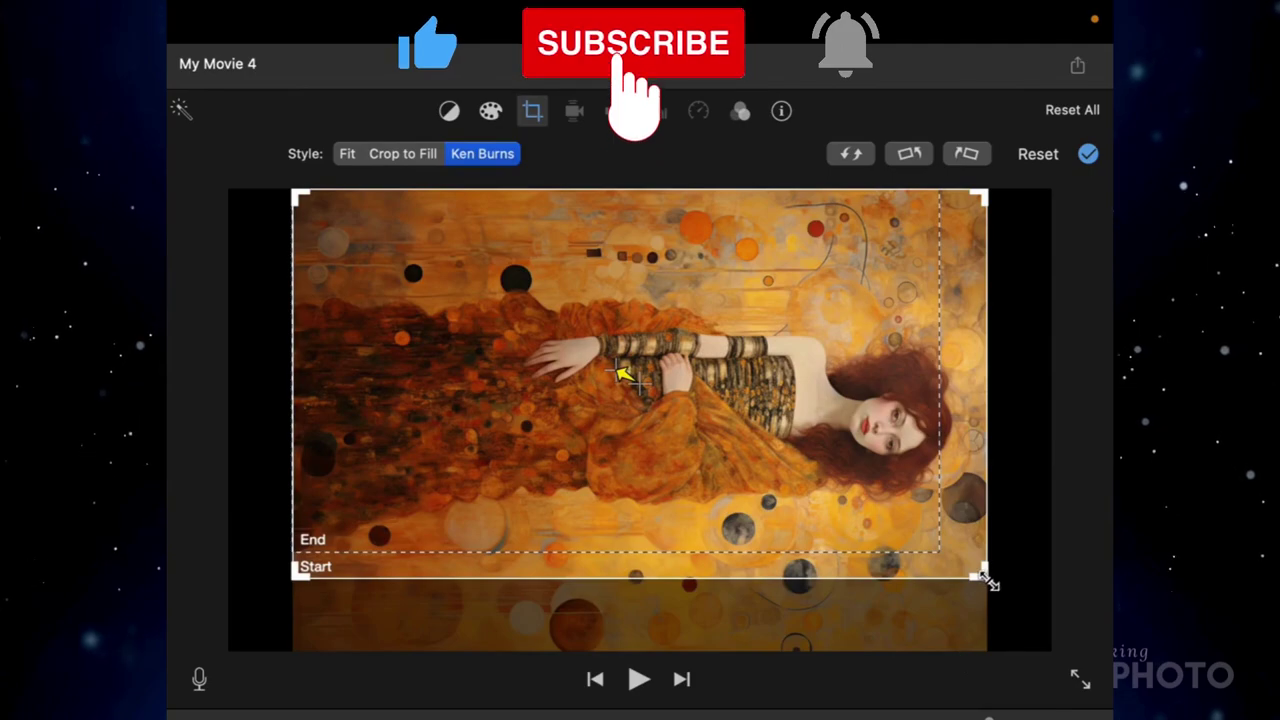
left_click_drag(871, 455, 871, 495)
left_click(871, 491)
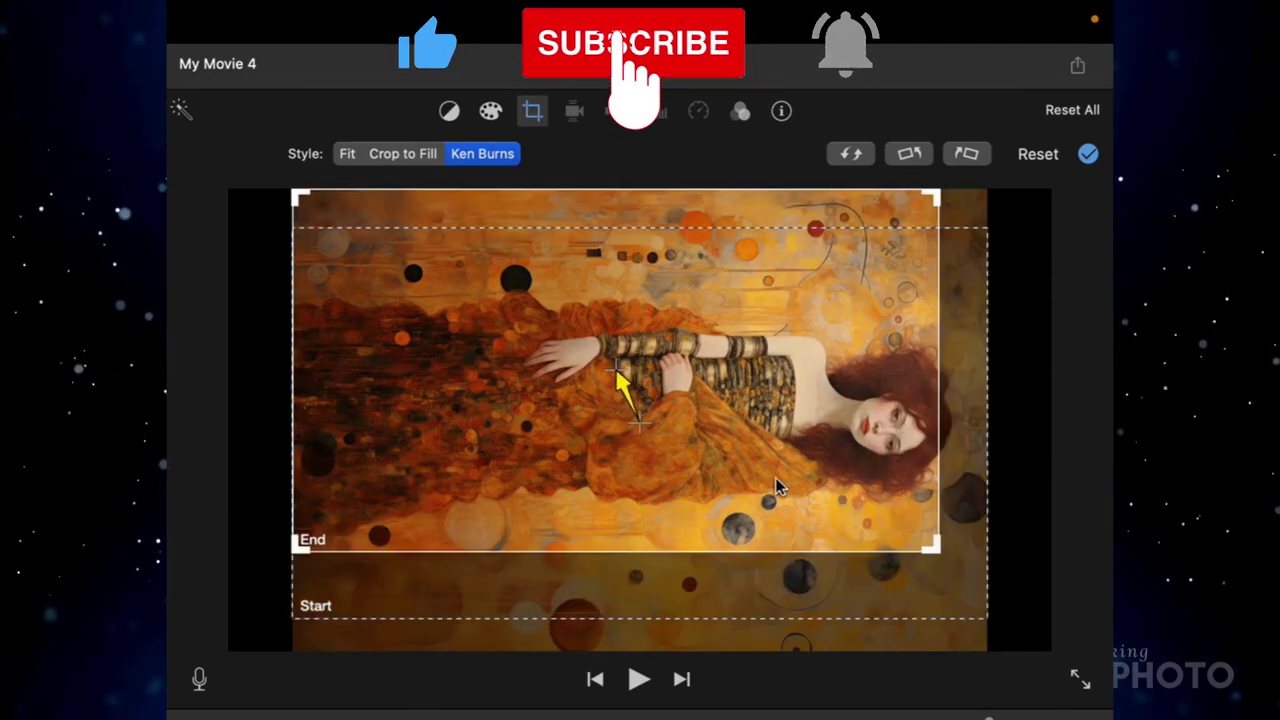
left_click_drag(760, 467, 794, 525)
Shrink the Ken Burns End frame tightly around the reclining woman and preview the pan.
left_click_drag(338, 597, 580, 457)
left_click_drag(715, 347, 716, 404)
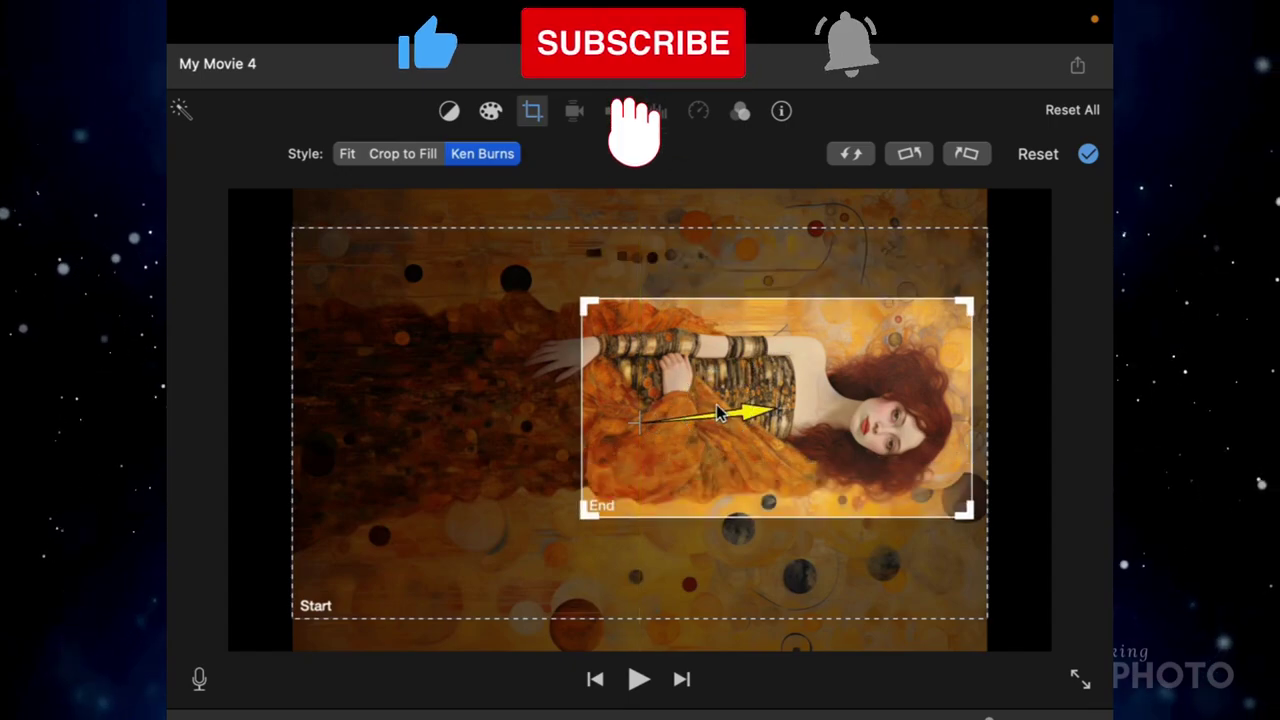
key("space")
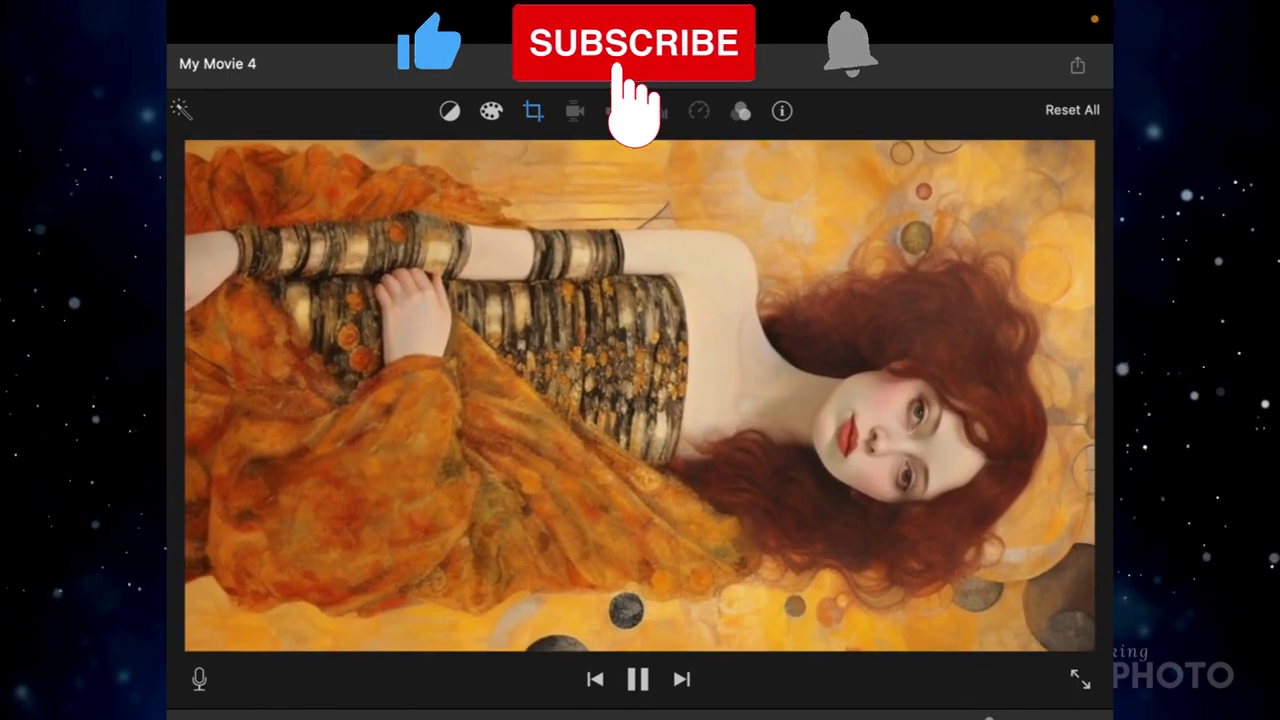
left_click(634, 150)
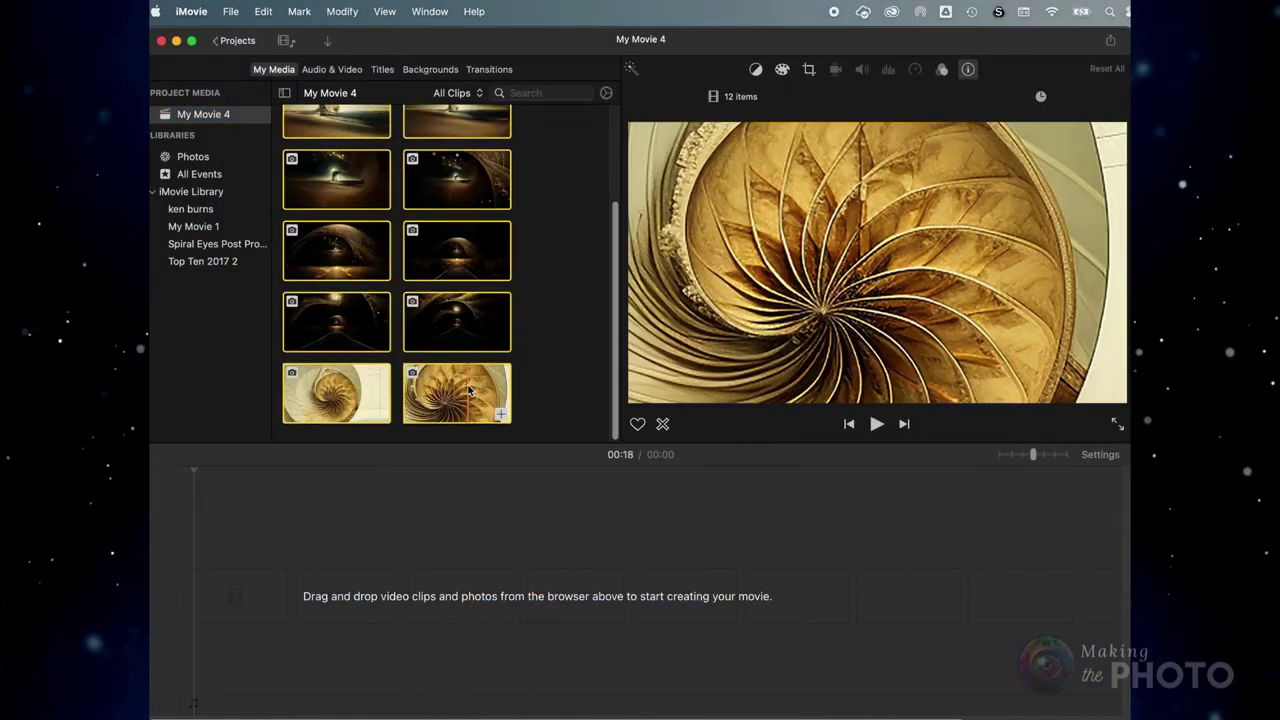
Add the twelve spiral images to the timeline, moving both golden swirls first and the golden beach fourth.
left_click_drag(468, 390, 400, 560)
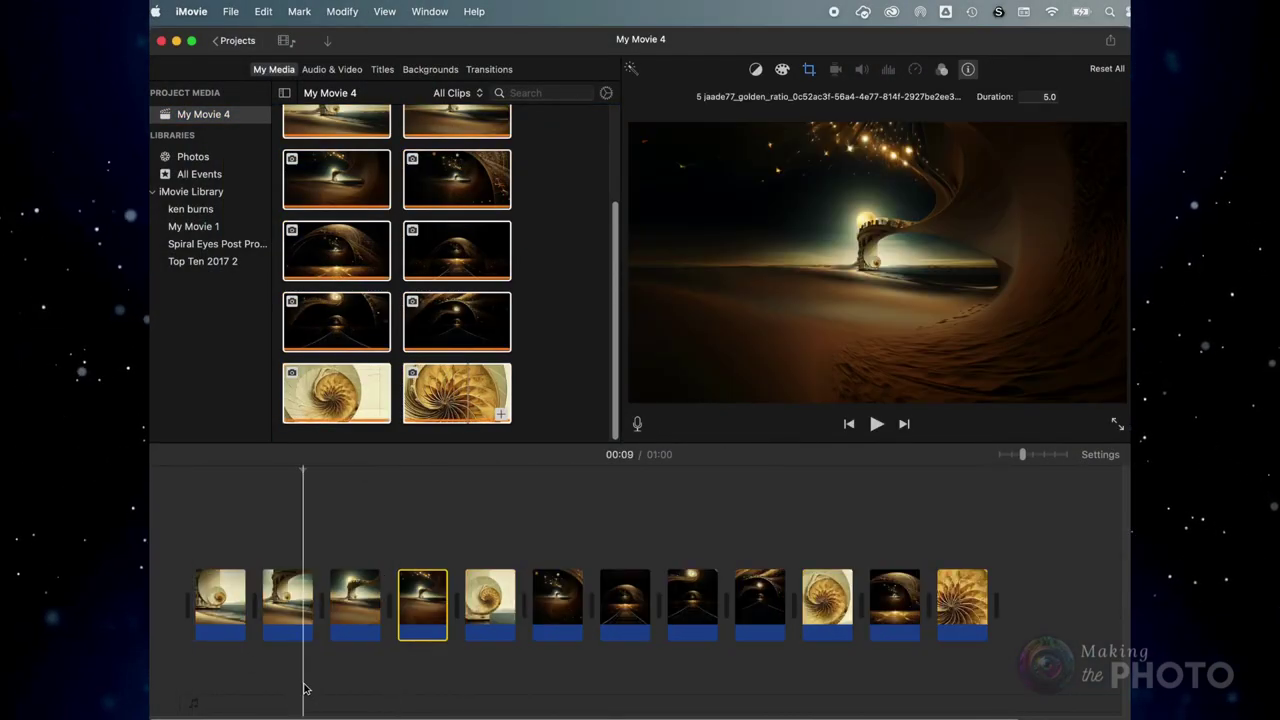
left_click_drag(968, 625, 206, 610)
left_click_drag(965, 612, 276, 622)
left_click_drag(625, 600, 420, 610)
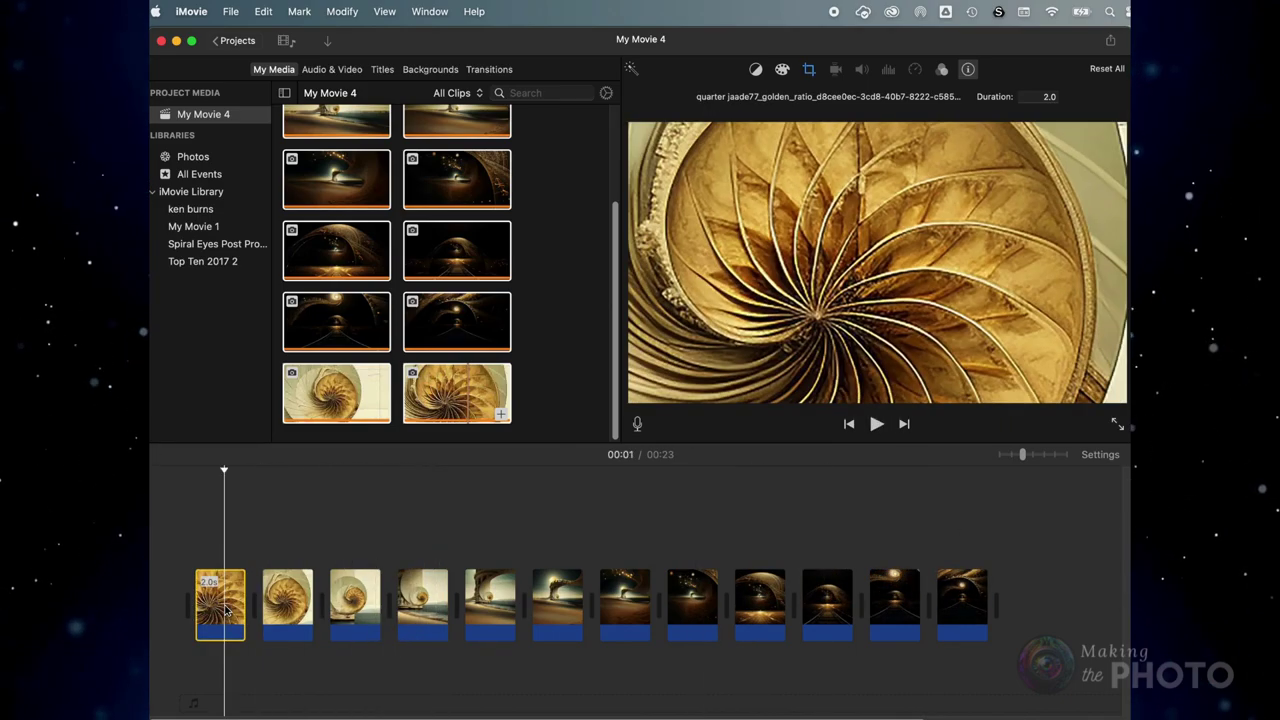
left_click(809, 69)
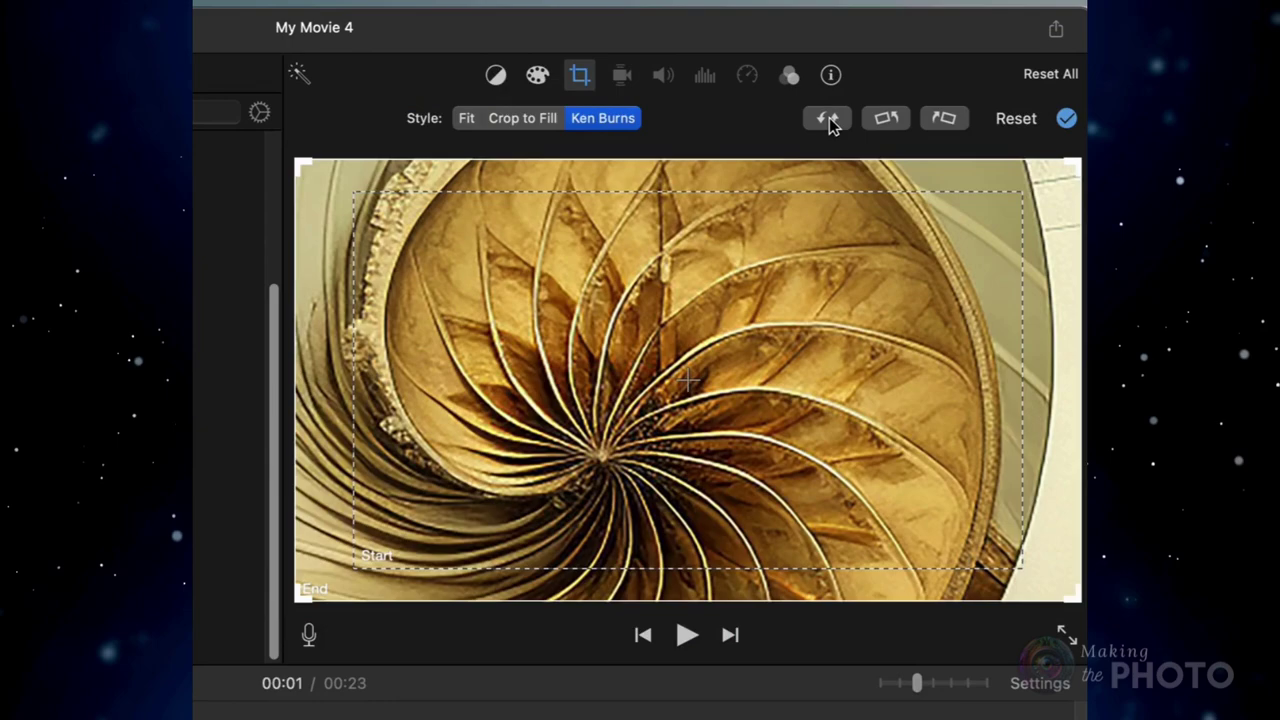
Swap the Ken Burns Start and End frames on several clips to reverse each pan's direction.
left_click(827, 119)
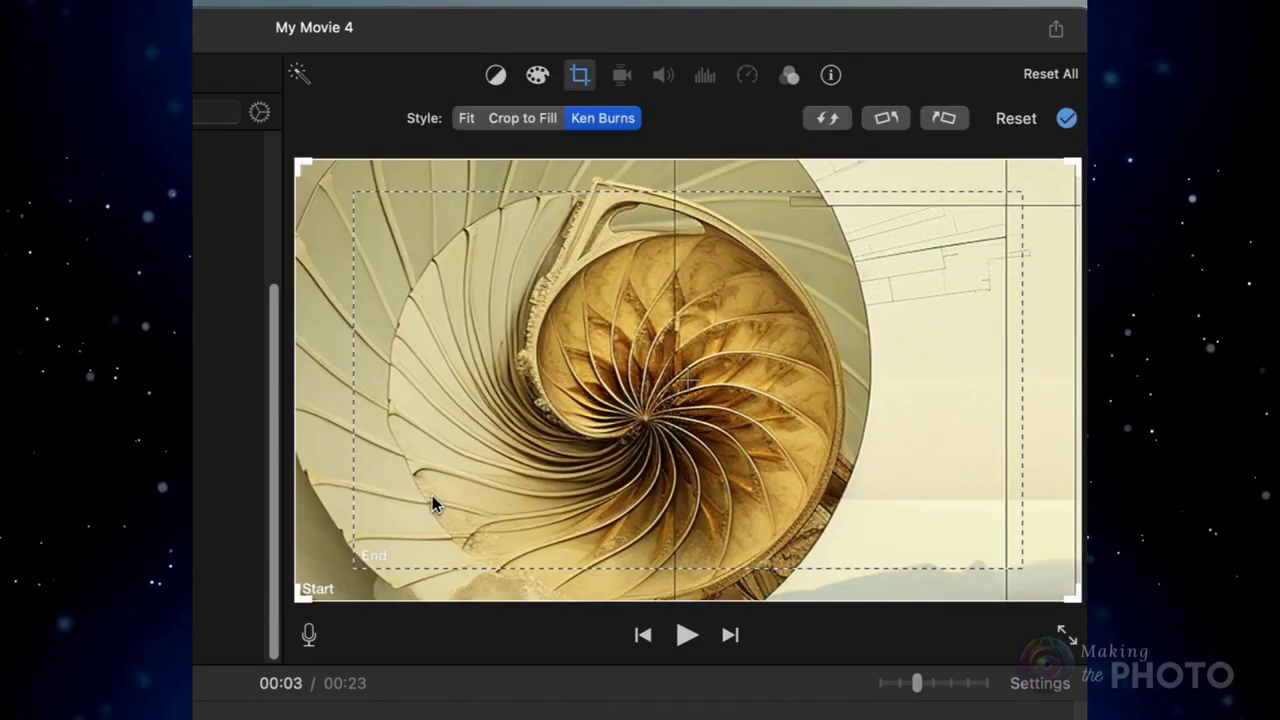
left_click(358, 548)
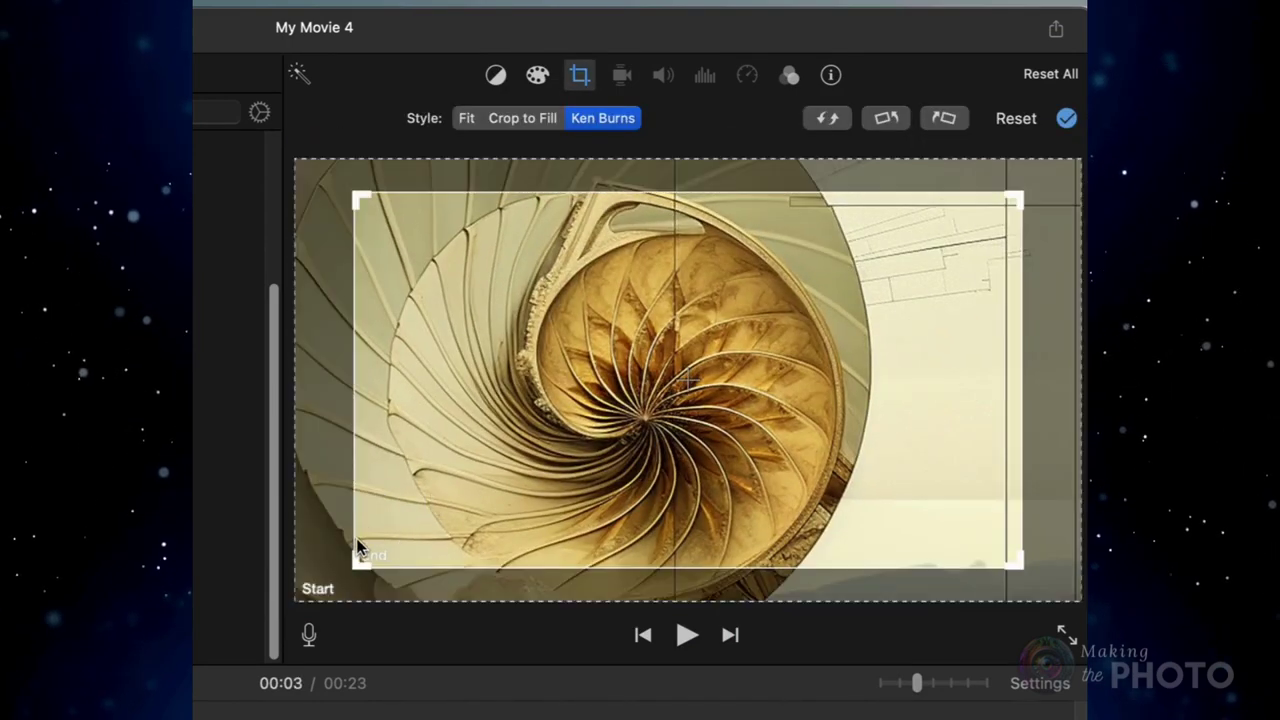
left_click(834, 120)
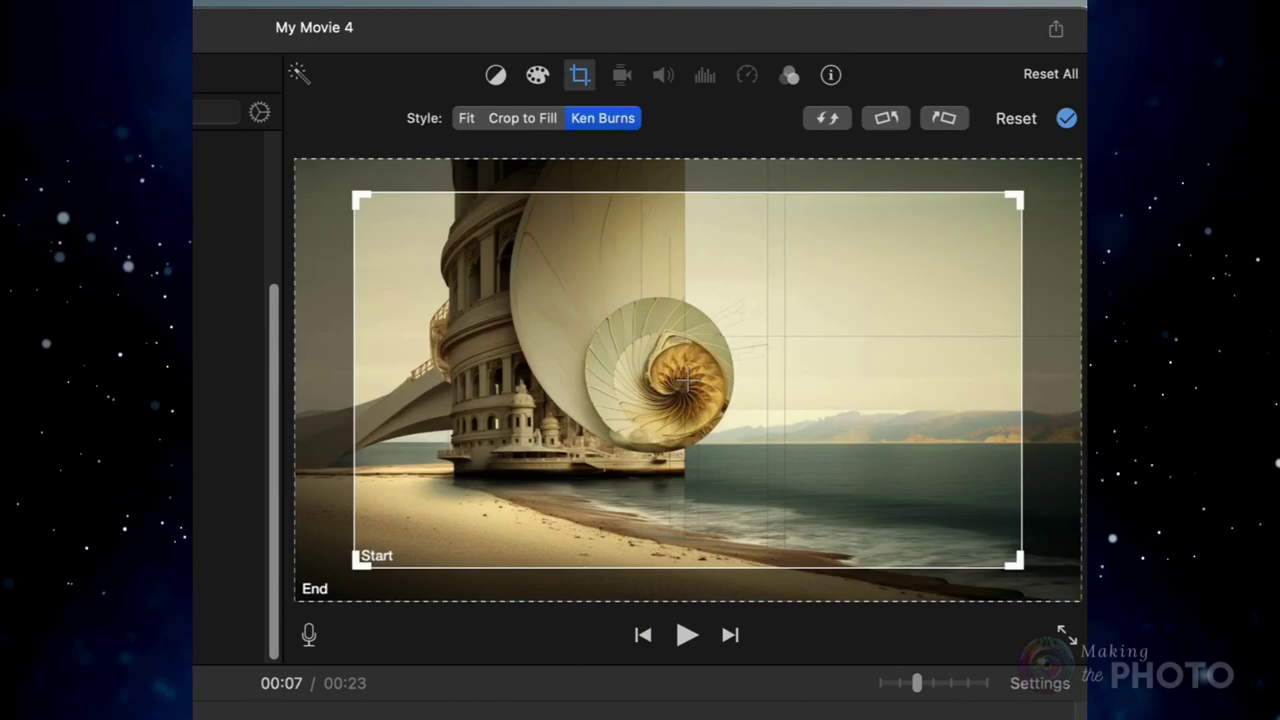
left_click(827, 118)
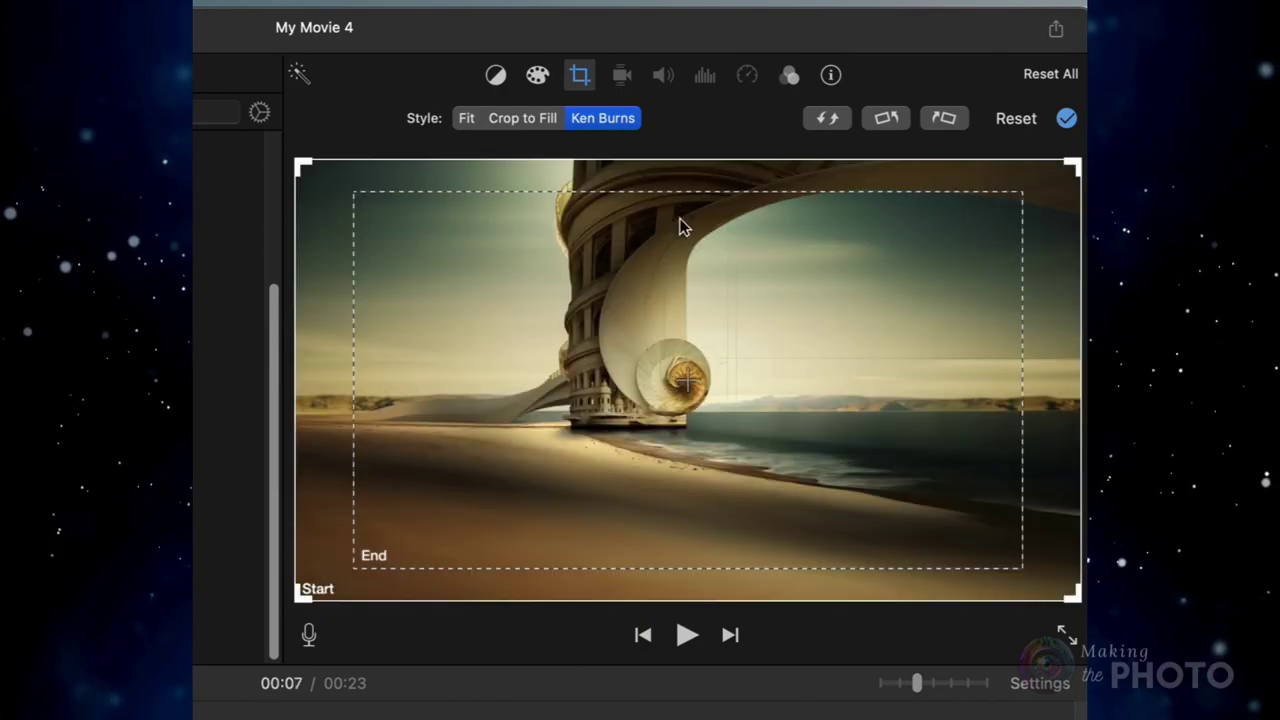
left_click(829, 120)
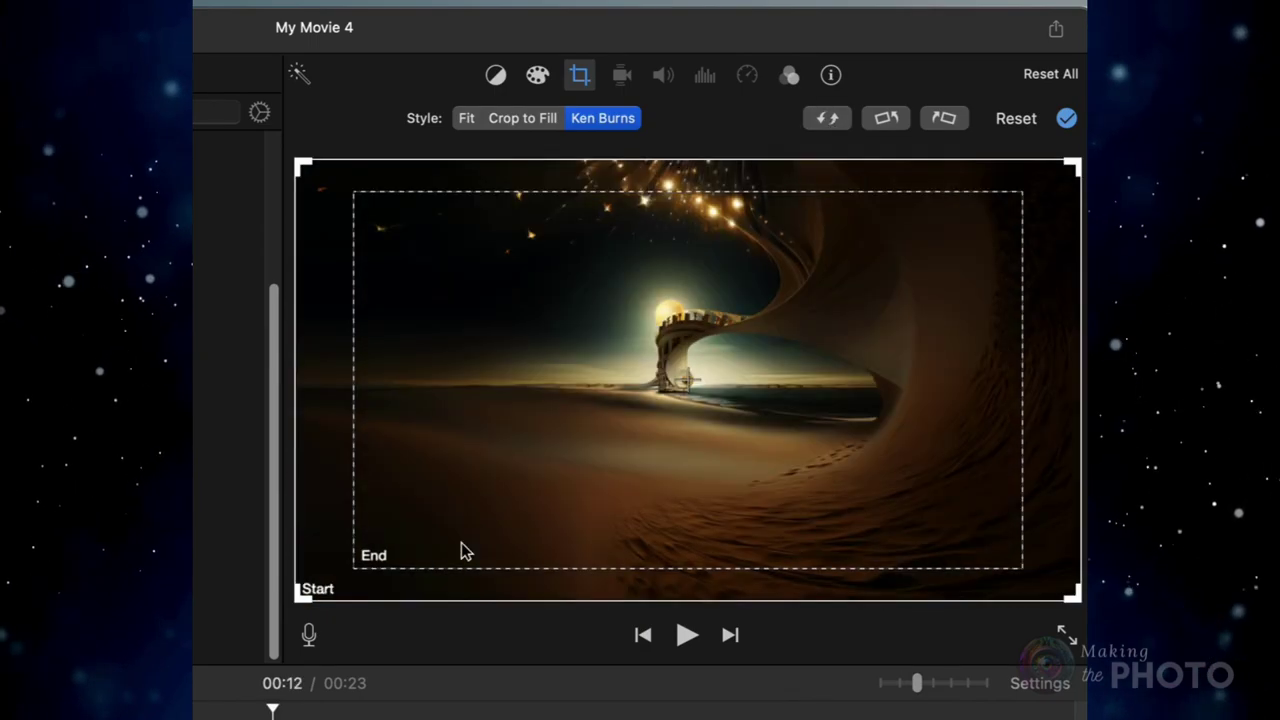
left_click(460, 549)
left_click(827, 118)
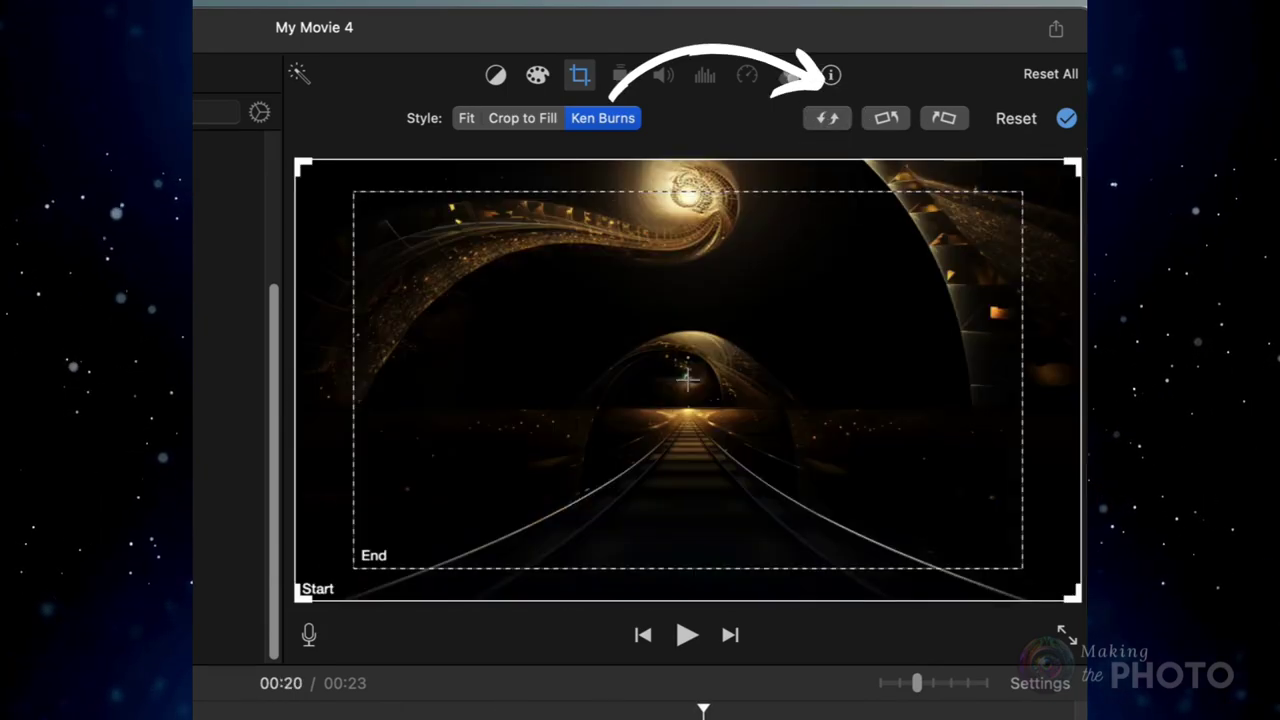
left_click(827, 119)
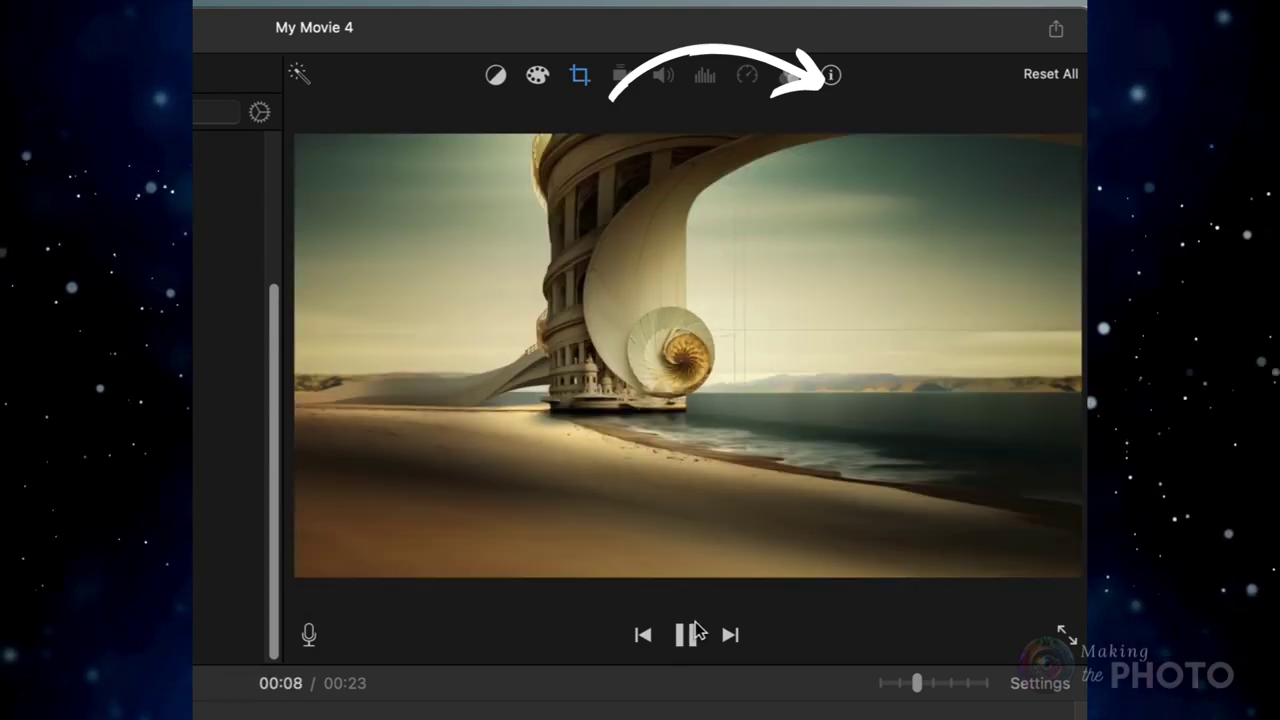
left_click(690, 633)
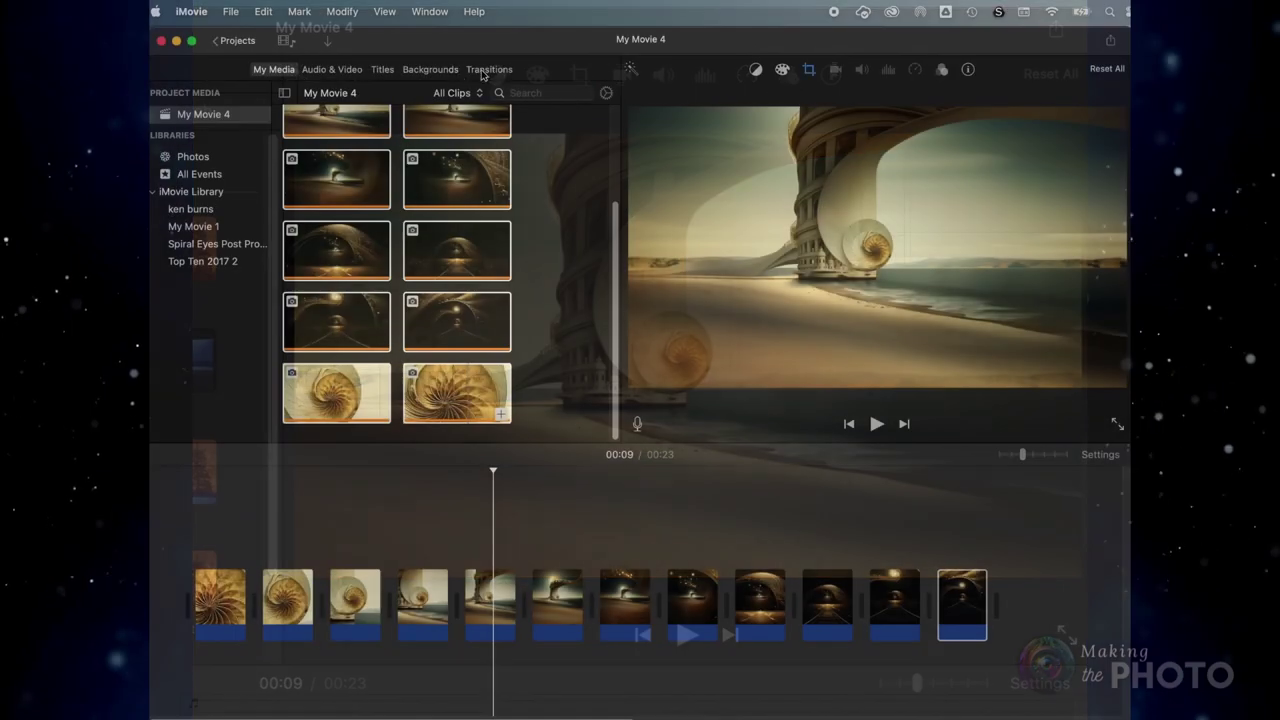
left_click(490, 70)
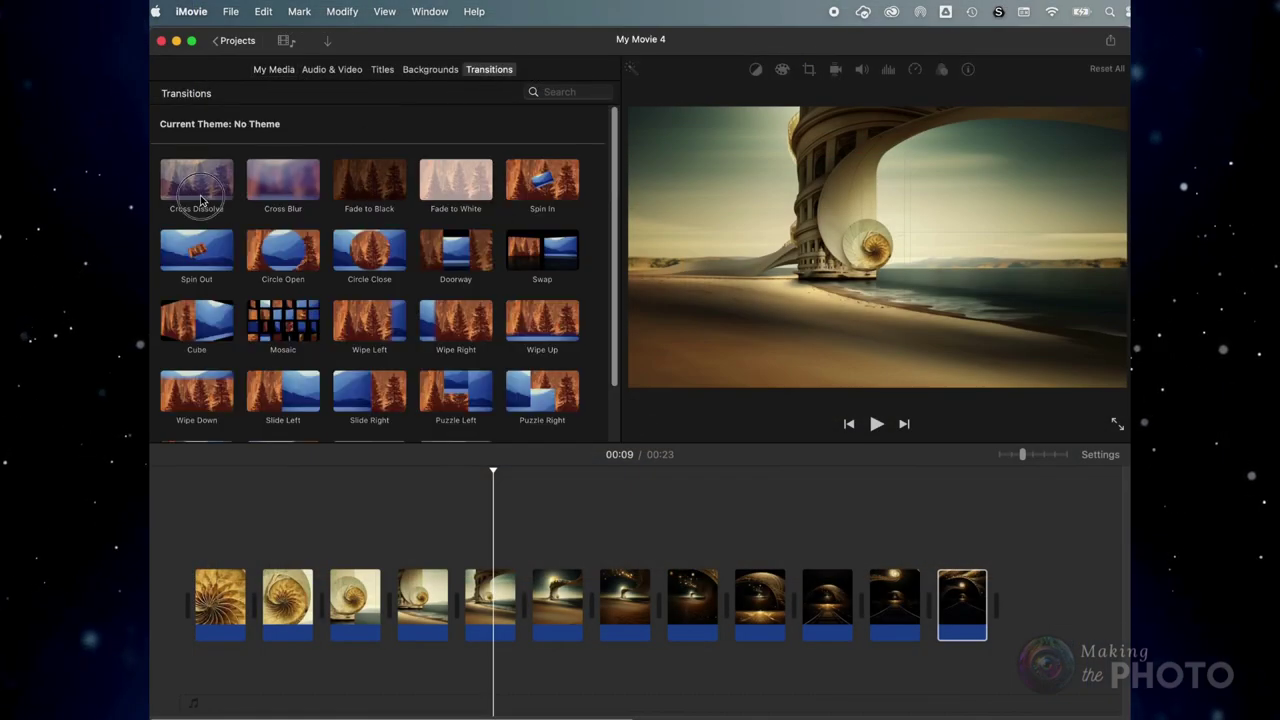
Place Cross Dissolves between the first five clips, leaving the dissolve duration unchanged.
left_click_drag(200, 200, 257, 604)
left_click_drag(197, 182, 336, 602)
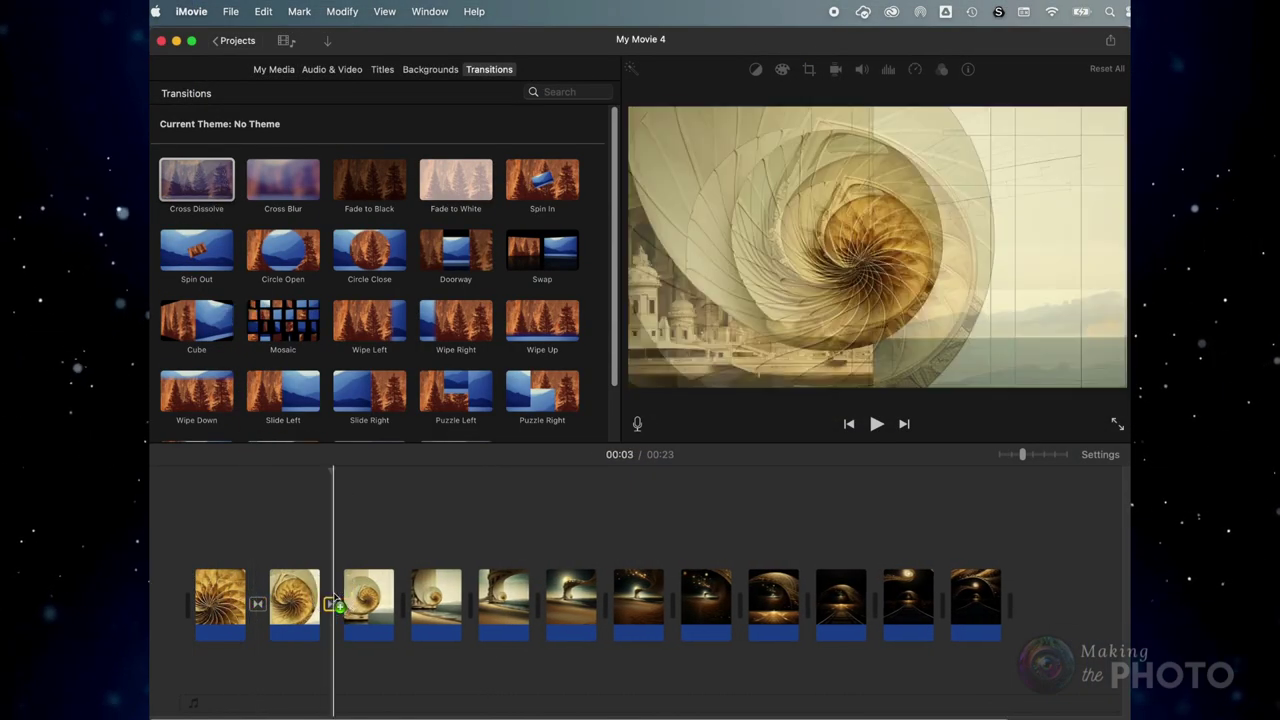
left_click_drag(205, 208, 406, 604)
left_click_drag(197, 182, 480, 604)
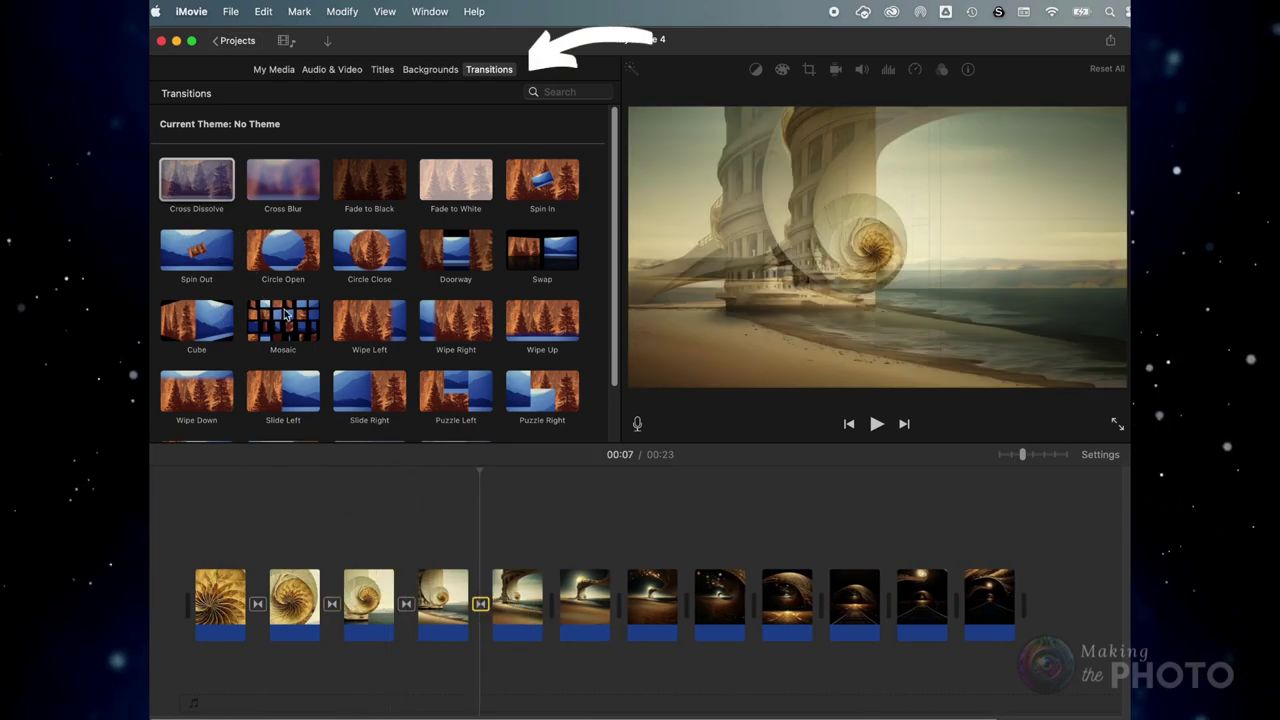
double_click(481, 604)
left_click(493, 543)
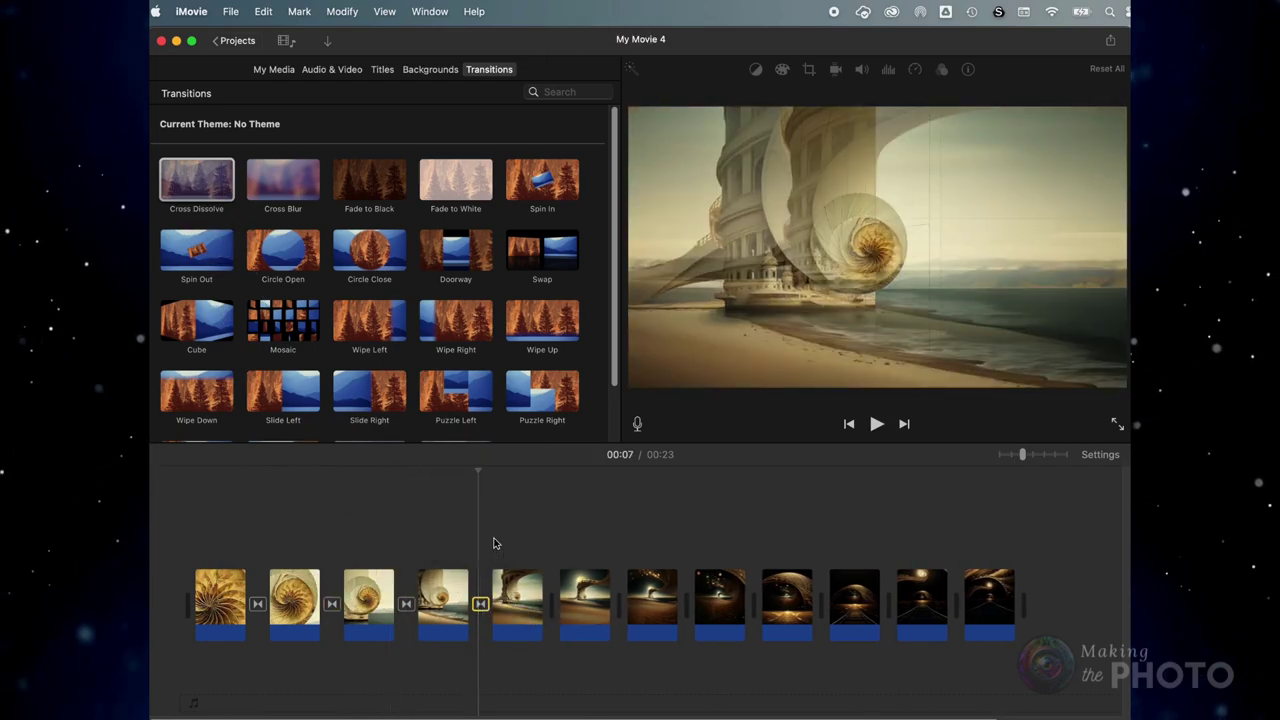
Add Cross Dissolves on the remaining cuts through the last clip, then play the movie from the start.
left_click_drag(228, 205, 703, 600)
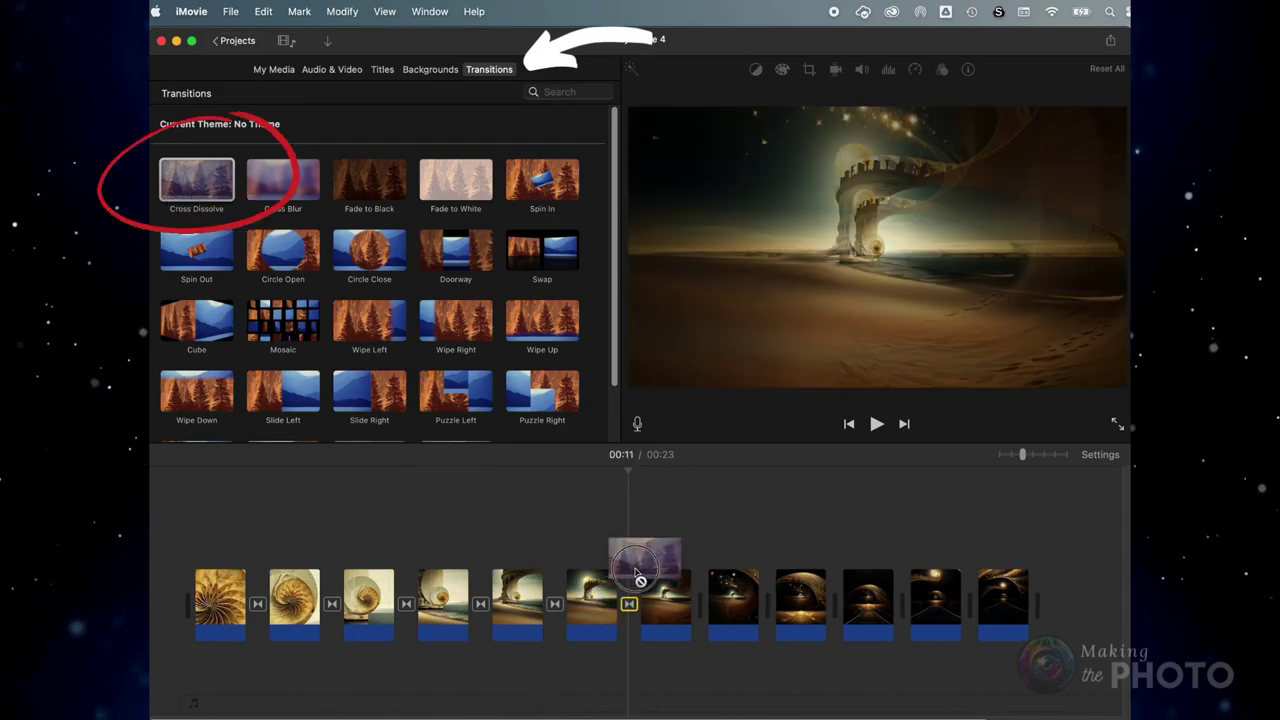
left_click_drag(197, 180, 777, 600)
left_click_drag(229, 214, 850, 570)
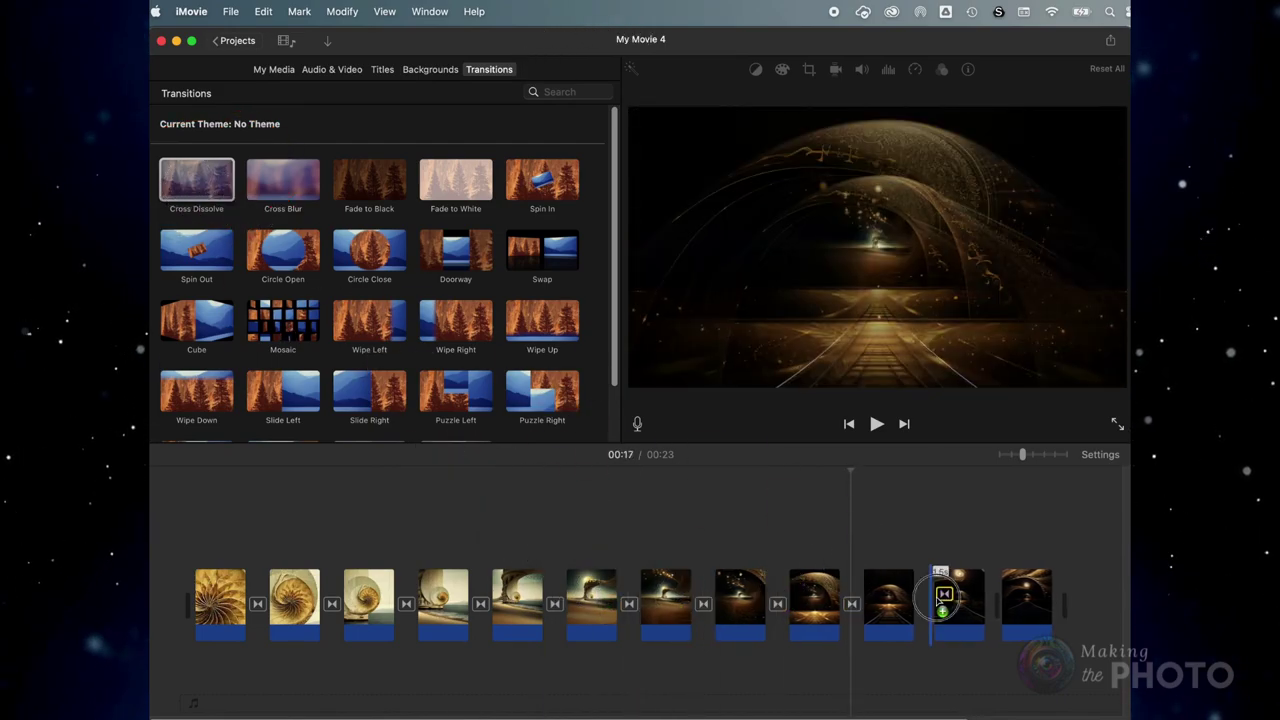
left_click_drag(237, 186, 986, 560)
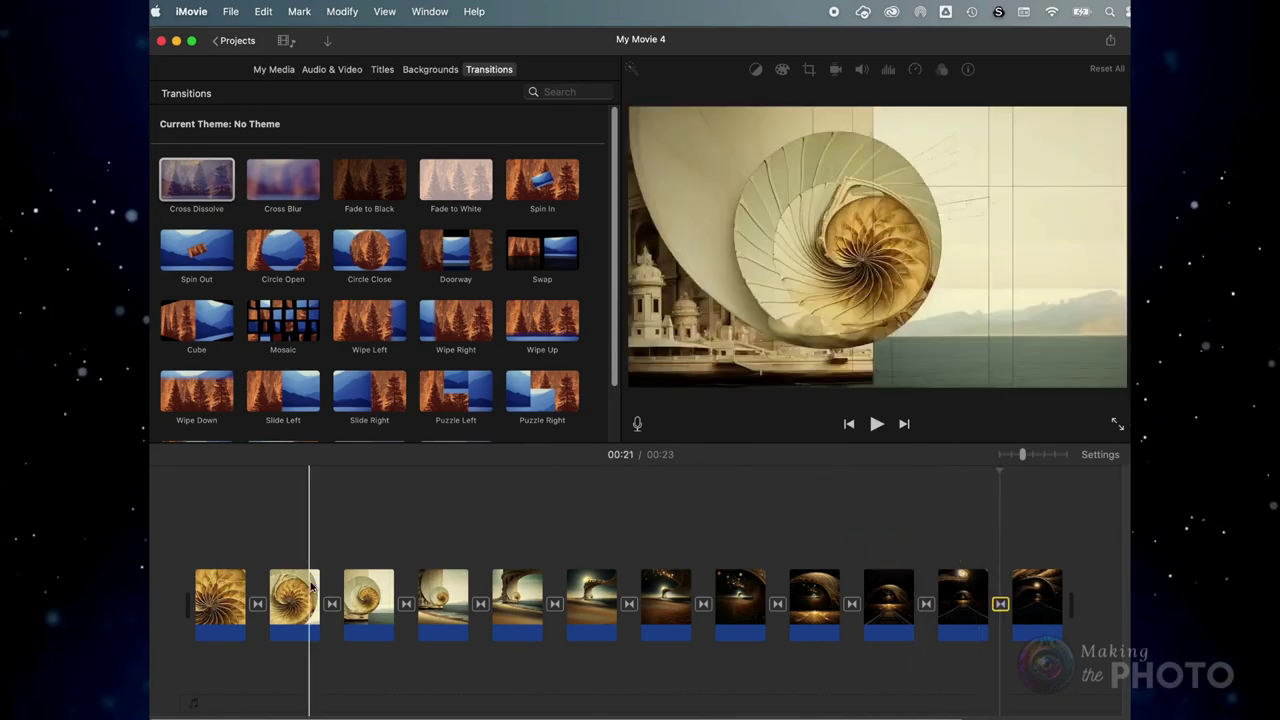
left_click(196, 520)
left_click(877, 424)
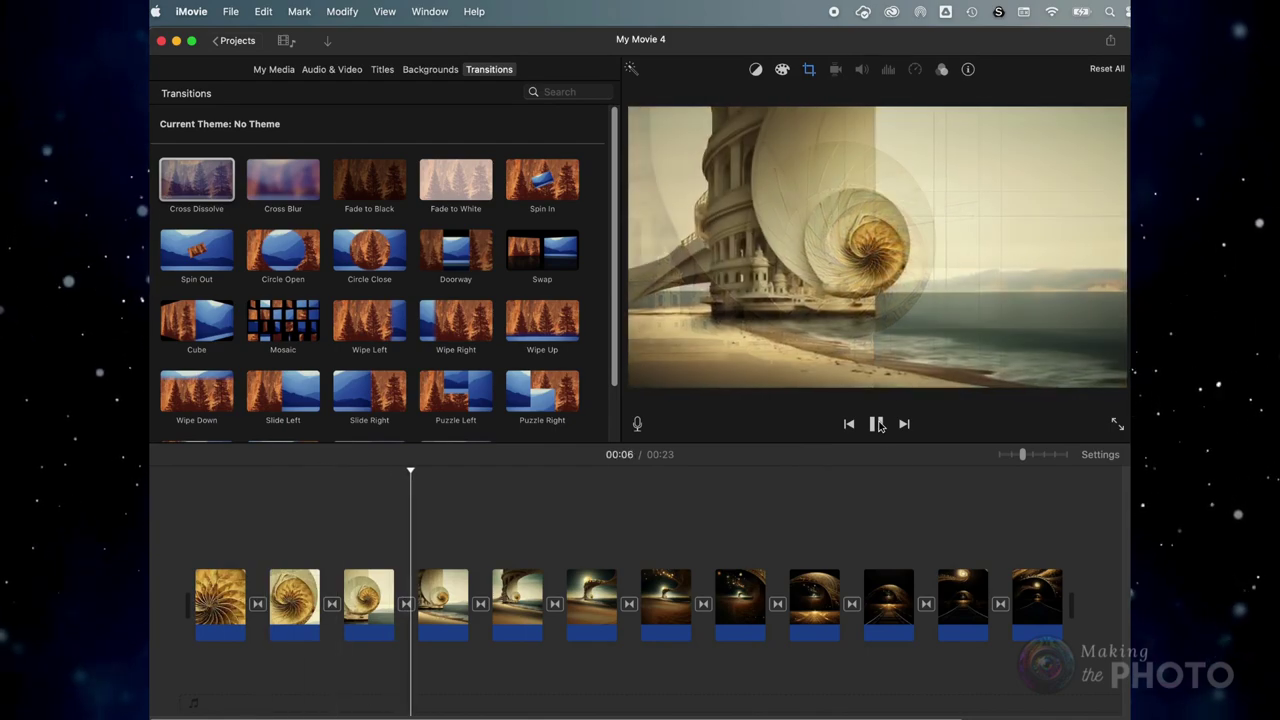
left_click(877, 424)
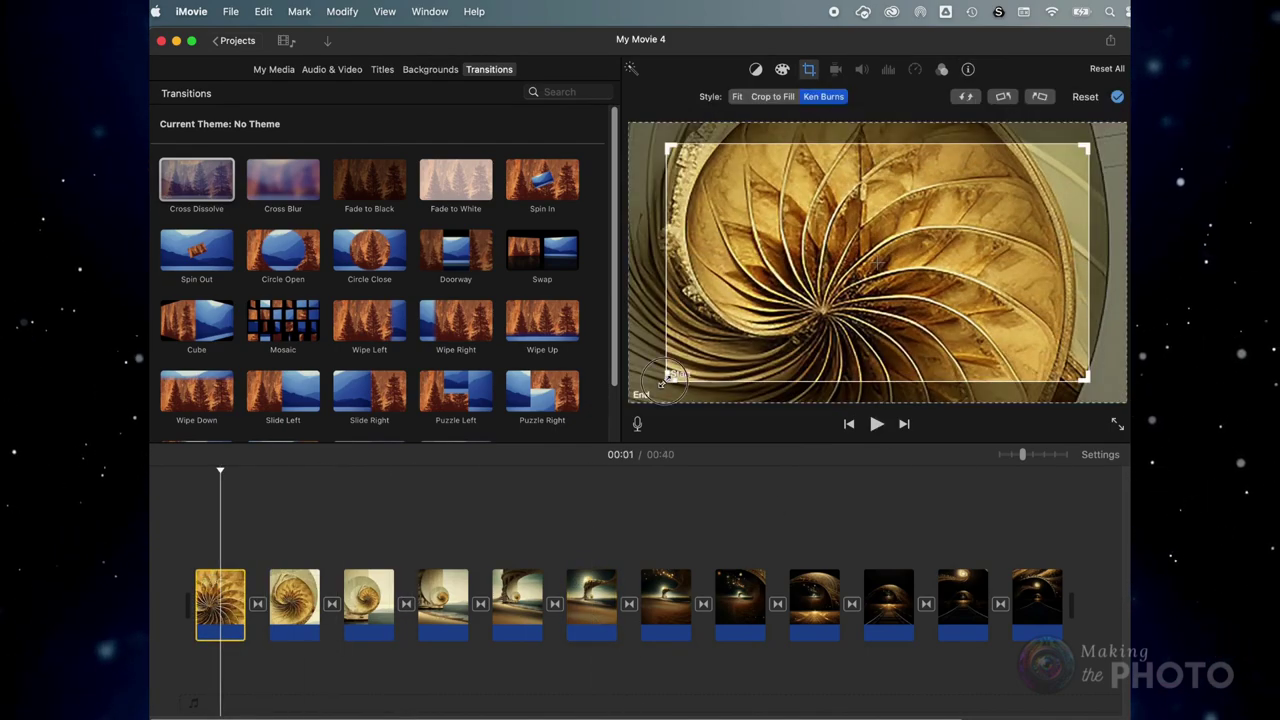
Shrink the Ken Burns Start frame inward on the first, second and third clips.
left_click_drag(667, 377, 754, 348)
left_click_drag(1094, 137, 1018, 185)
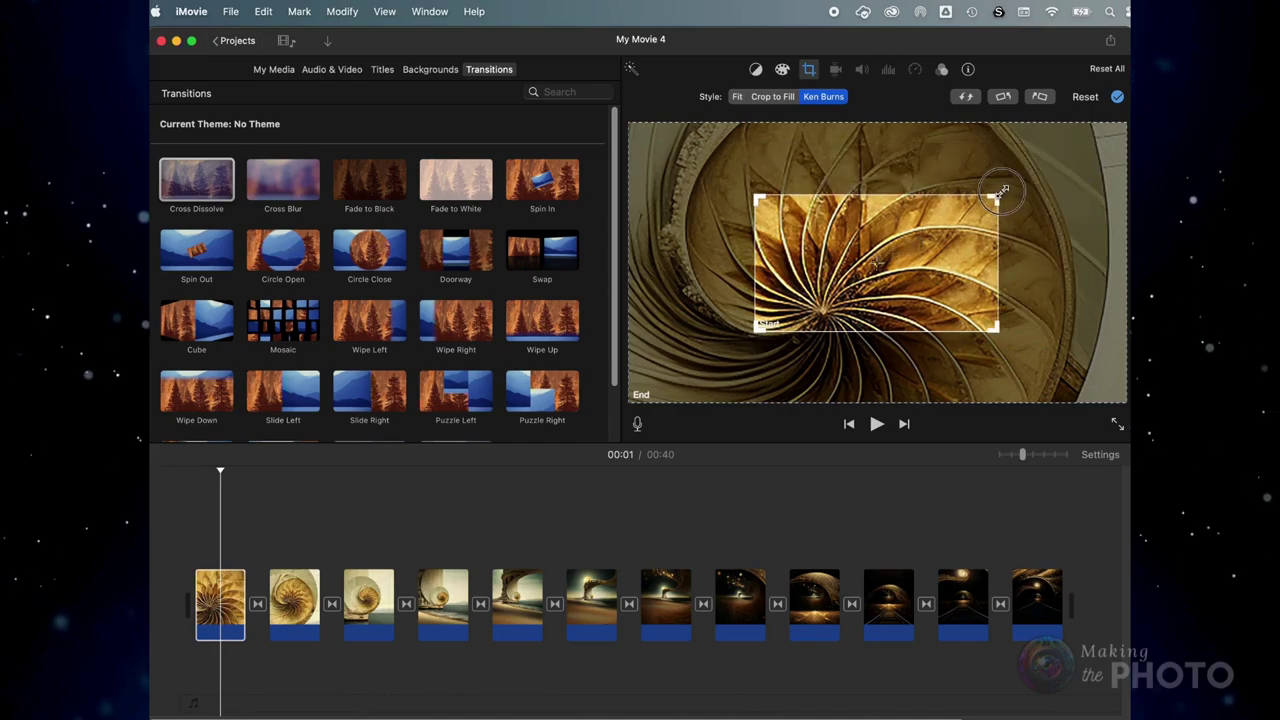
left_click(290, 632)
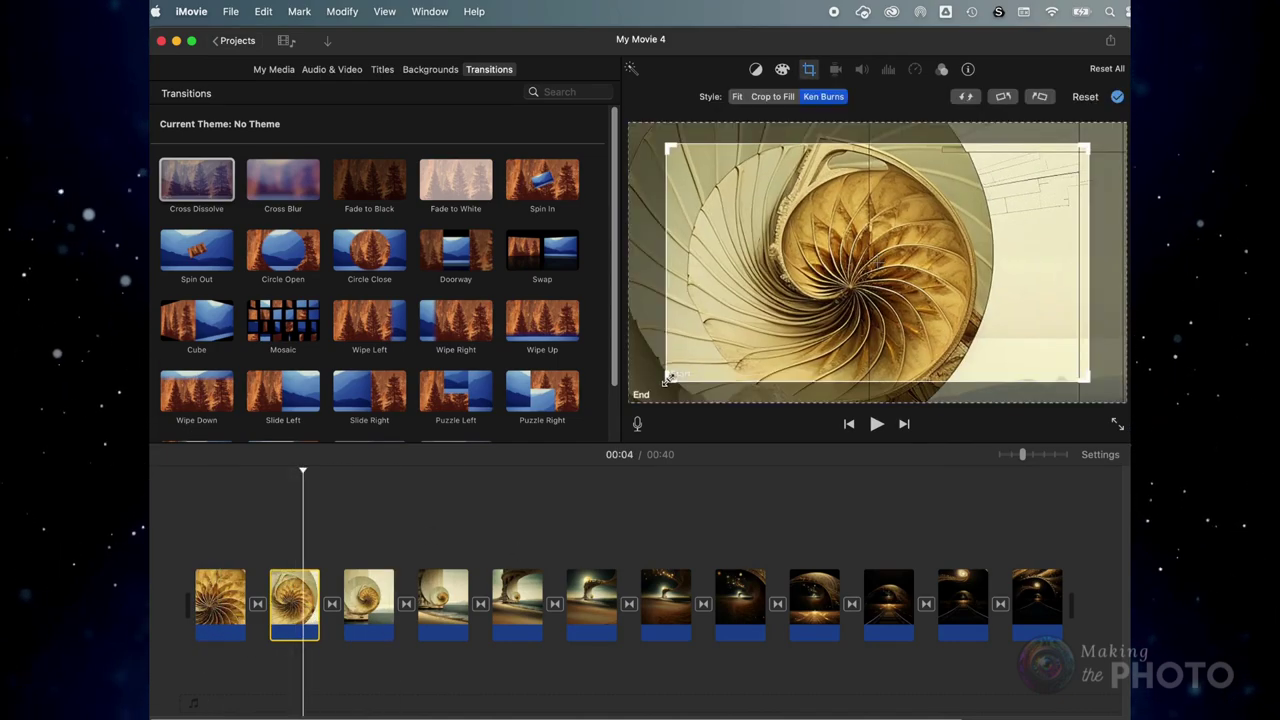
left_click_drag(668, 377, 757, 340)
left_click_drag(1085, 149, 1009, 190)
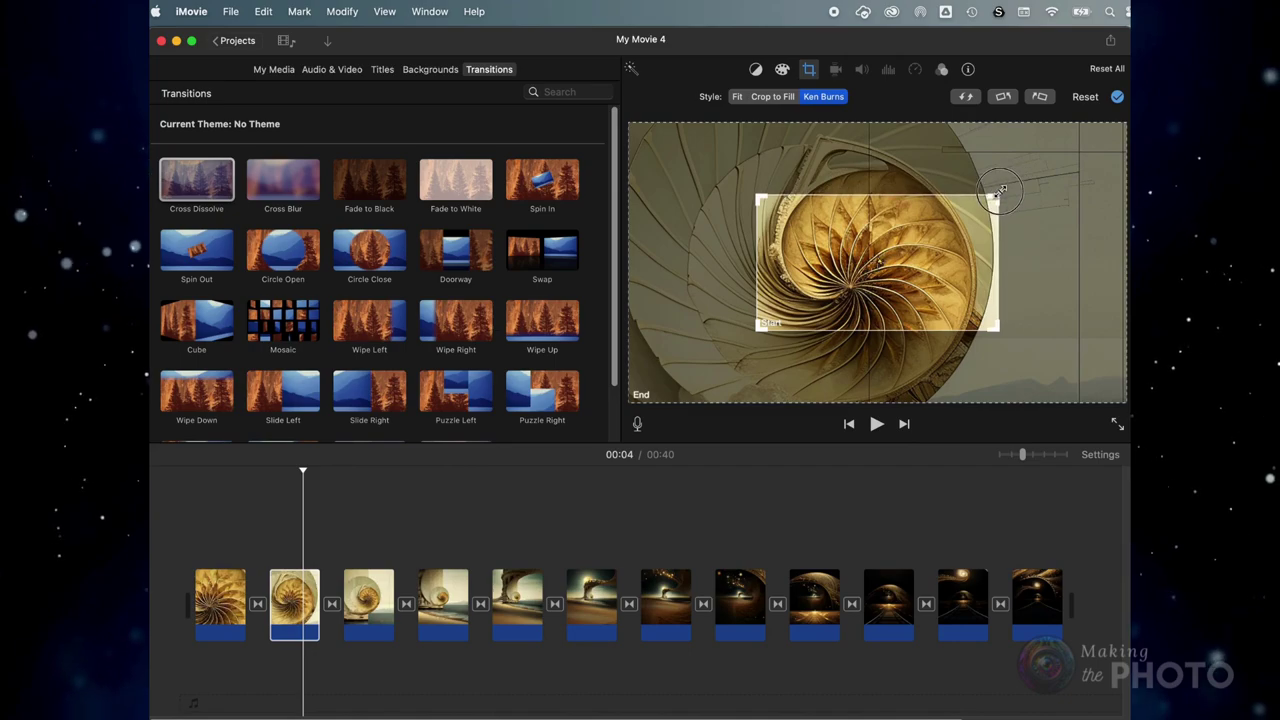
left_click(374, 622)
left_click_drag(668, 378, 752, 340)
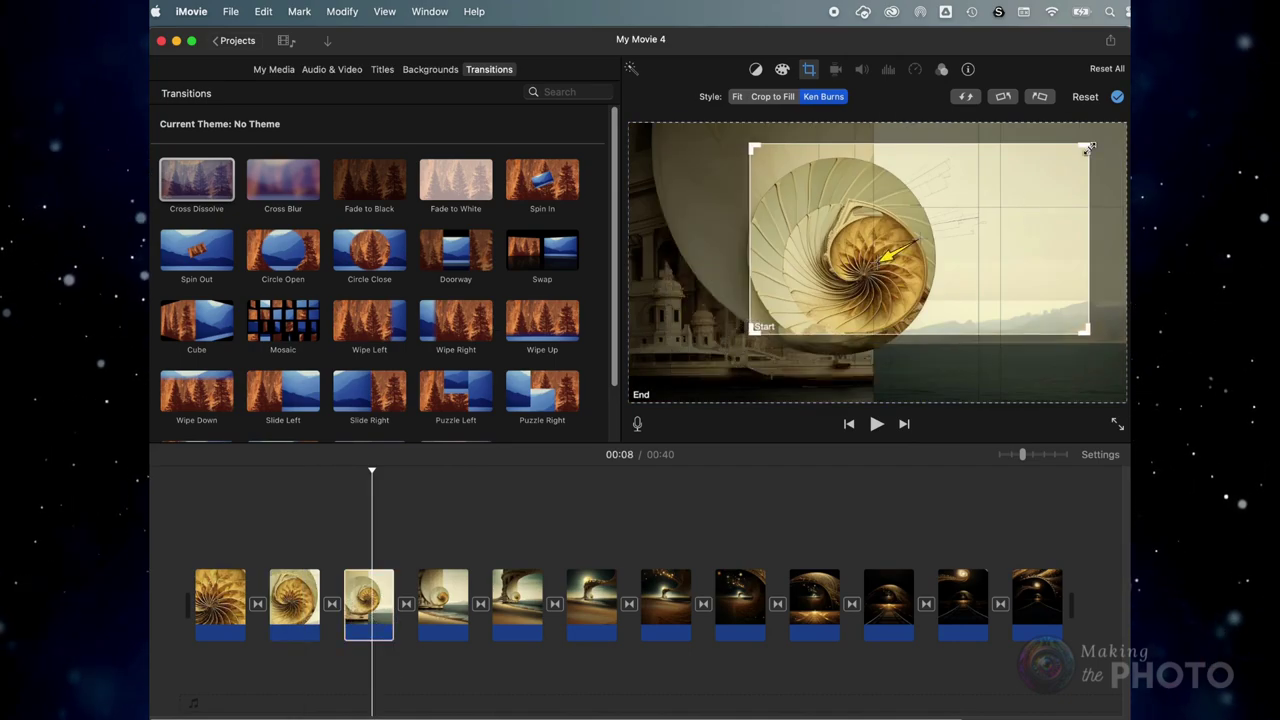
left_click_drag(1088, 147, 1008, 187)
Shrink the Ken Burns Start frame on the fourth and fifth clips, closer on the spiral shell.
left_click(443, 610)
left_click_drag(668, 378, 712, 353)
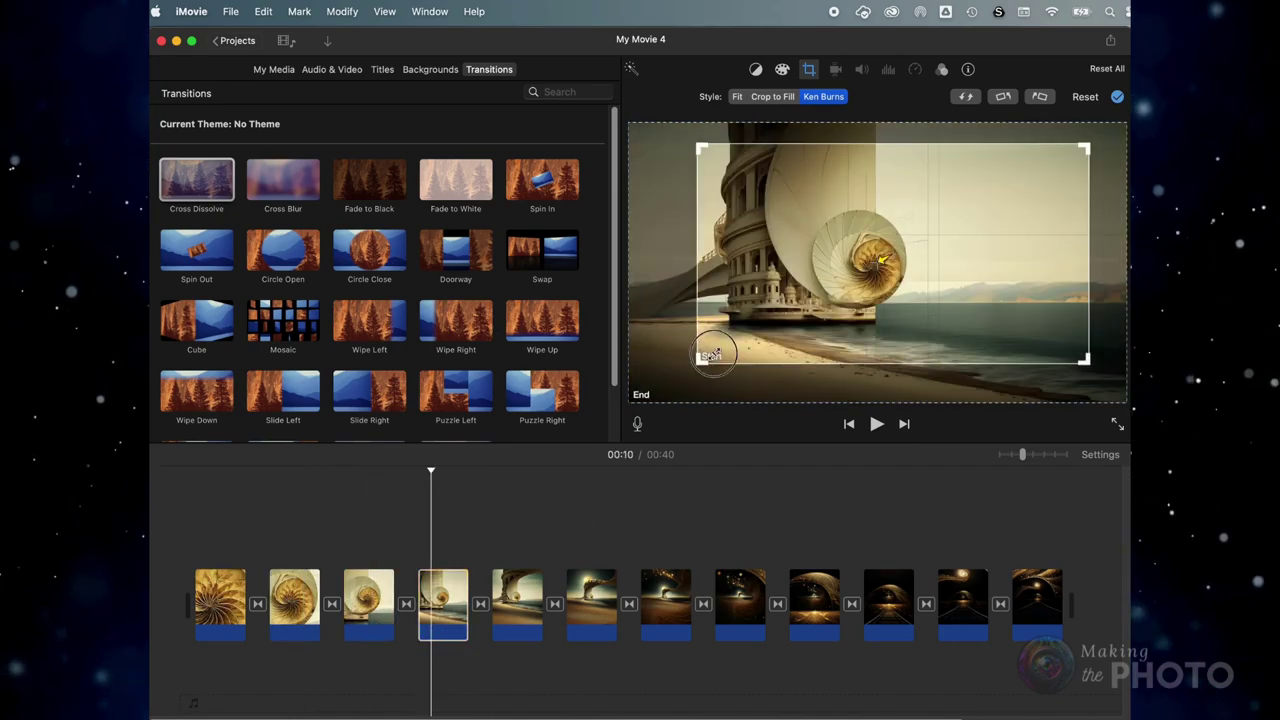
left_click_drag(1085, 145, 1020, 174)
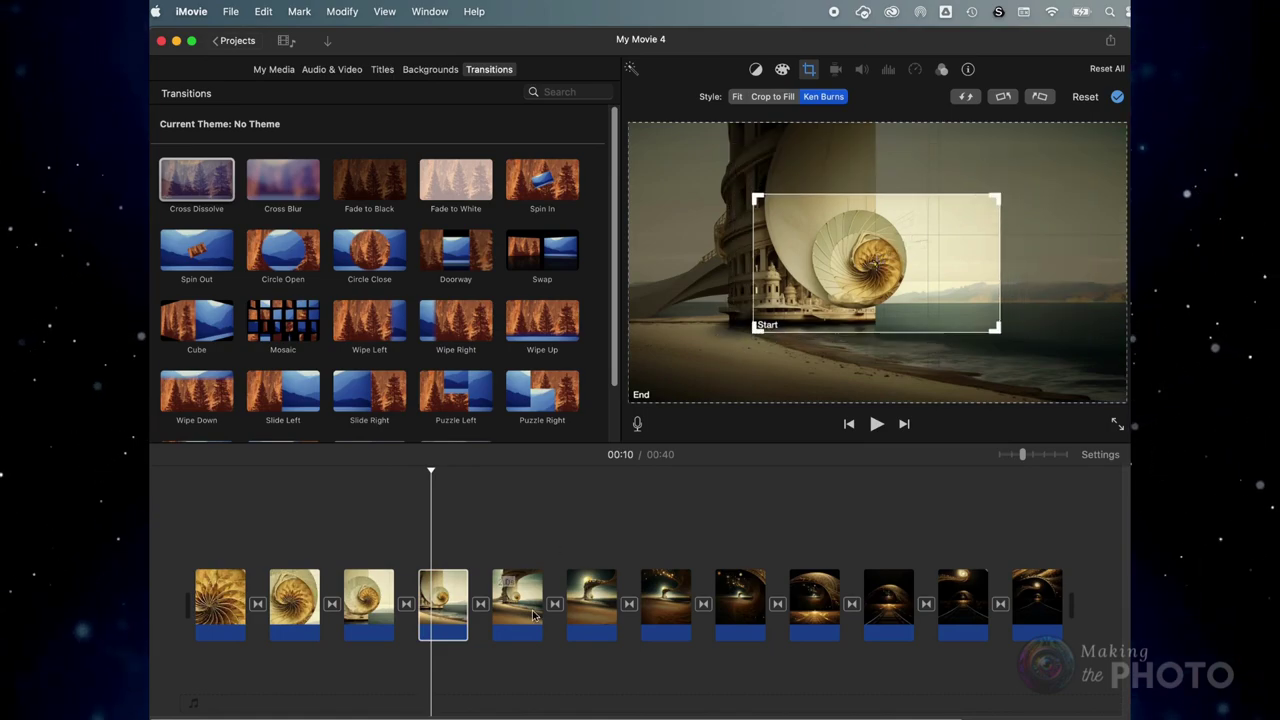
left_click(517, 610)
left_click_drag(665, 384, 745, 340)
left_click_drag(1086, 146, 1006, 189)
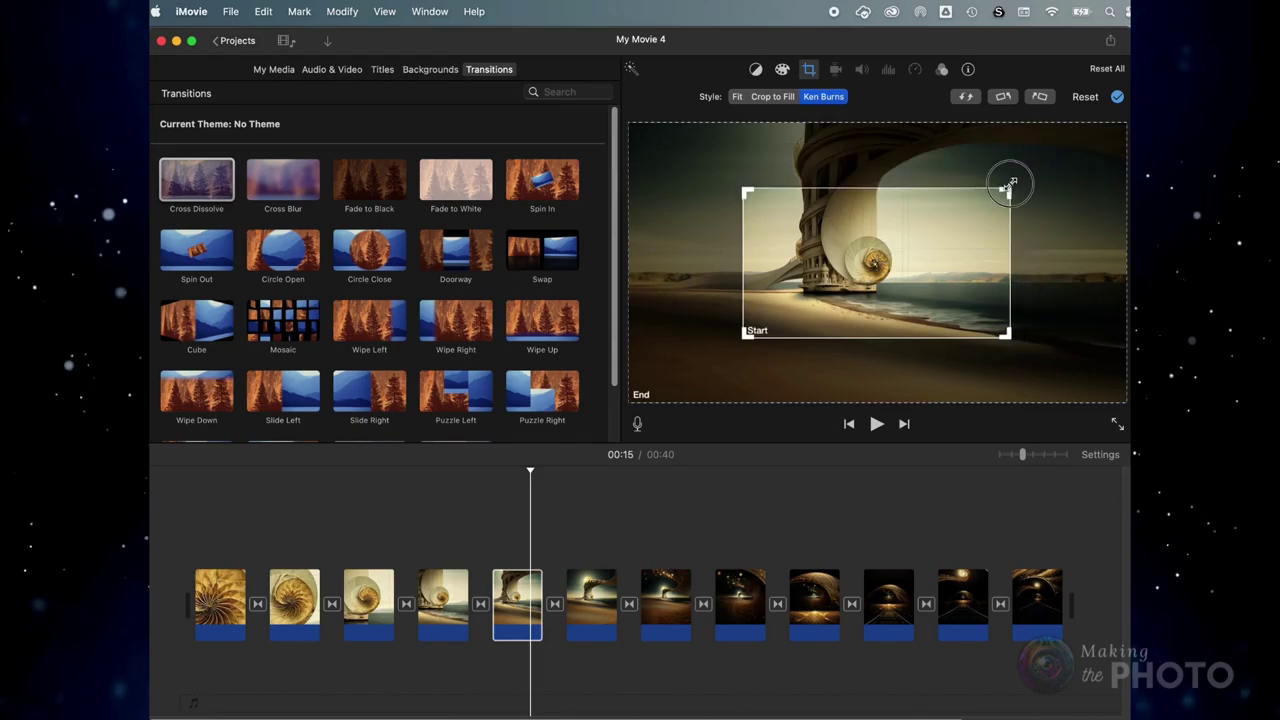
left_click(591, 610)
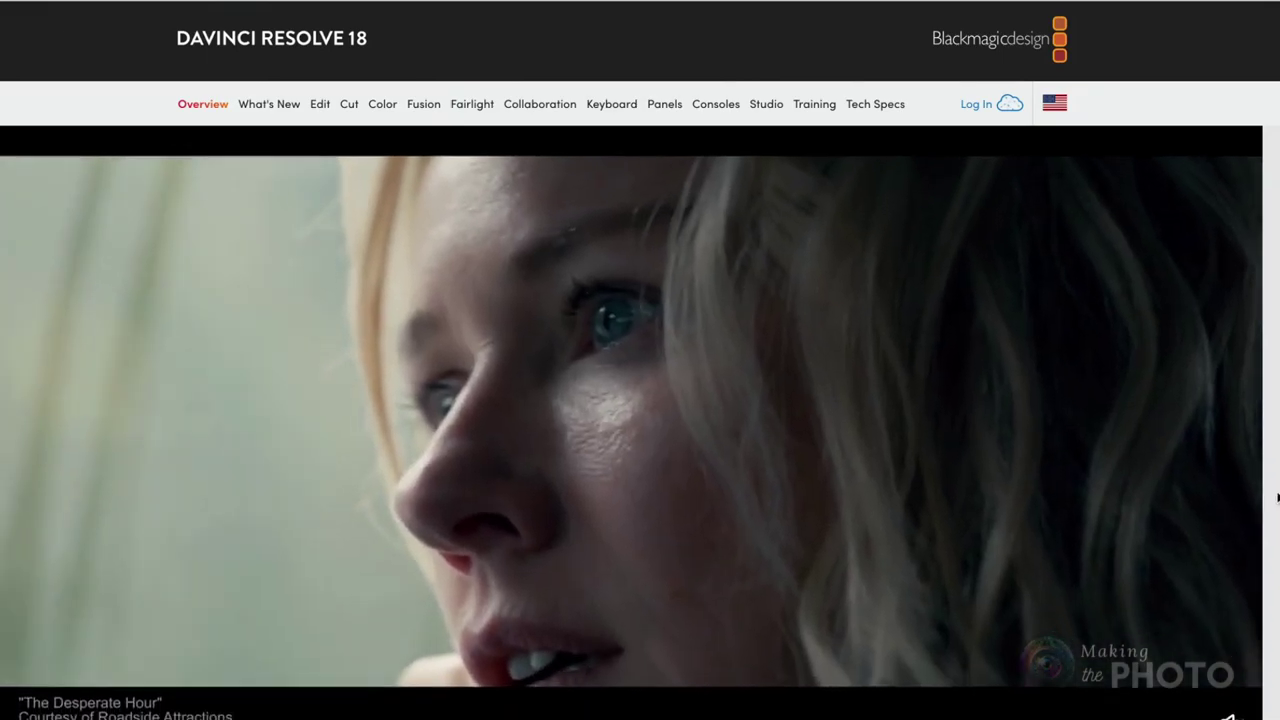
Scroll down the DaVinci Resolve 18 overview page to the Cut Page carousel.
scroll(1277, 497, "down", 5)
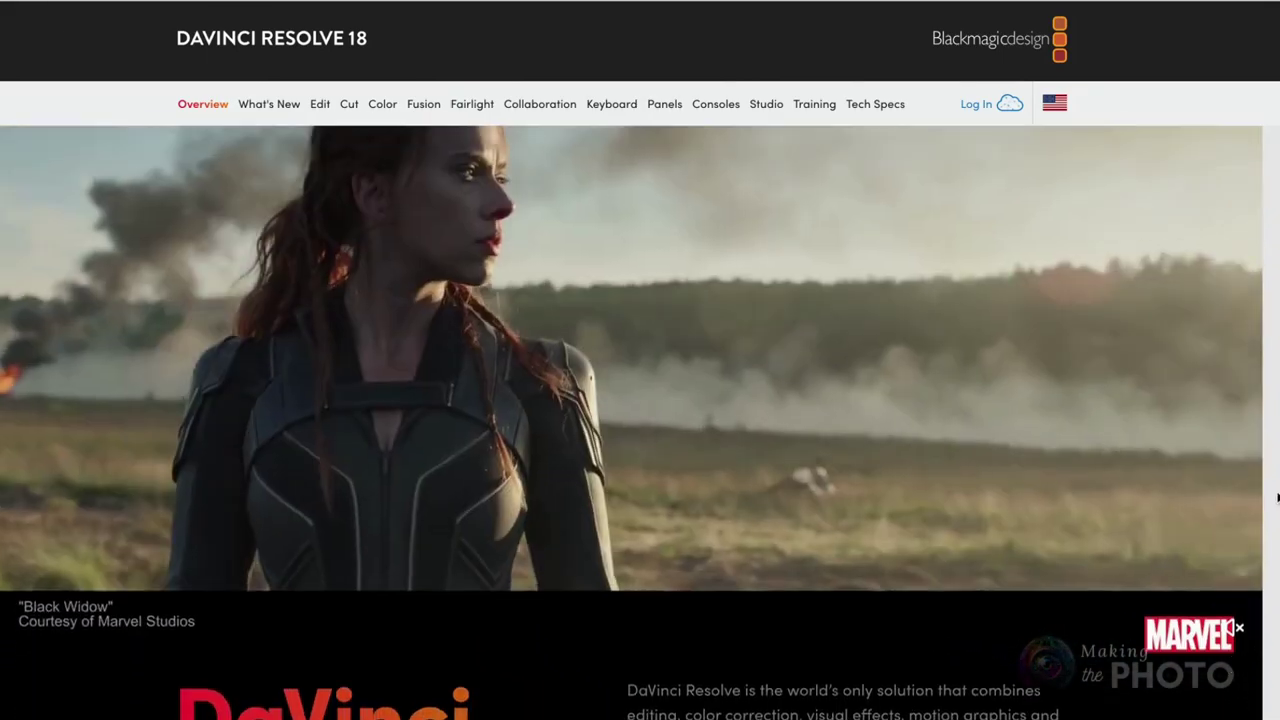
scroll(1277, 497, "down", 2)
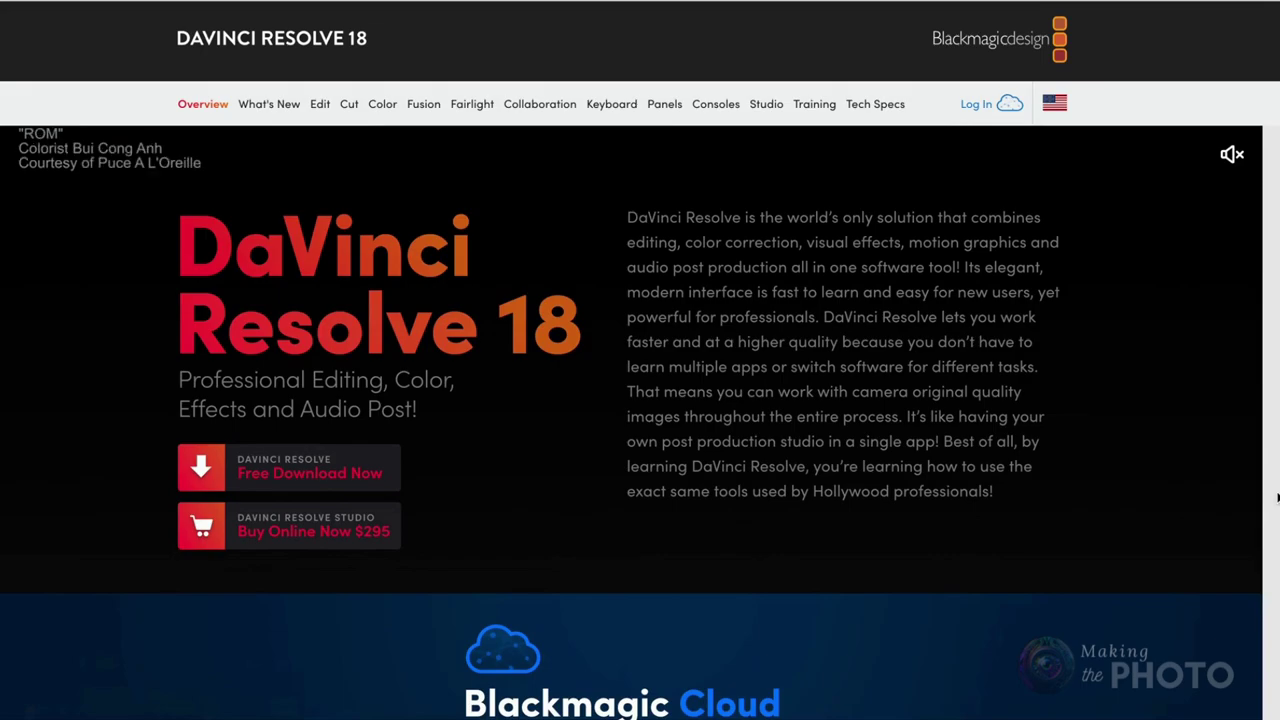
scroll(1277, 497, "down", 5)
scroll(1277, 497, "down", 6)
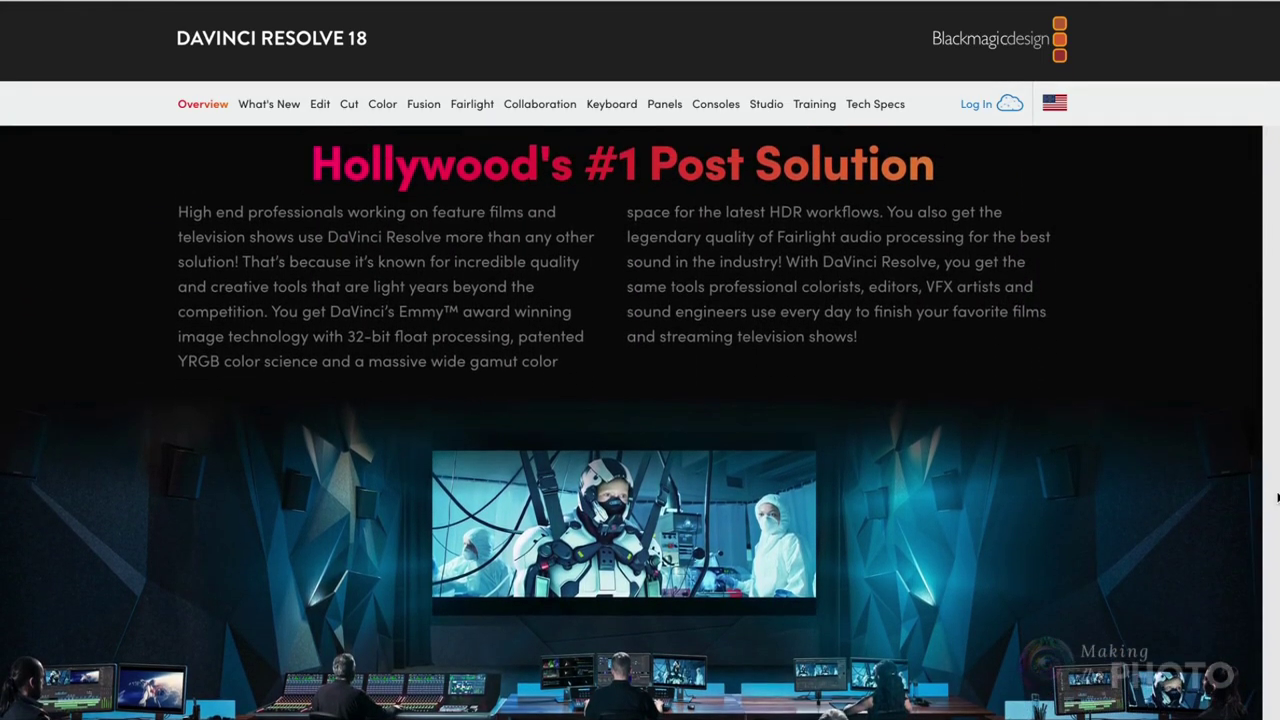
scroll(1277, 497, "down", 6)
scroll(1277, 497, "down", 6)
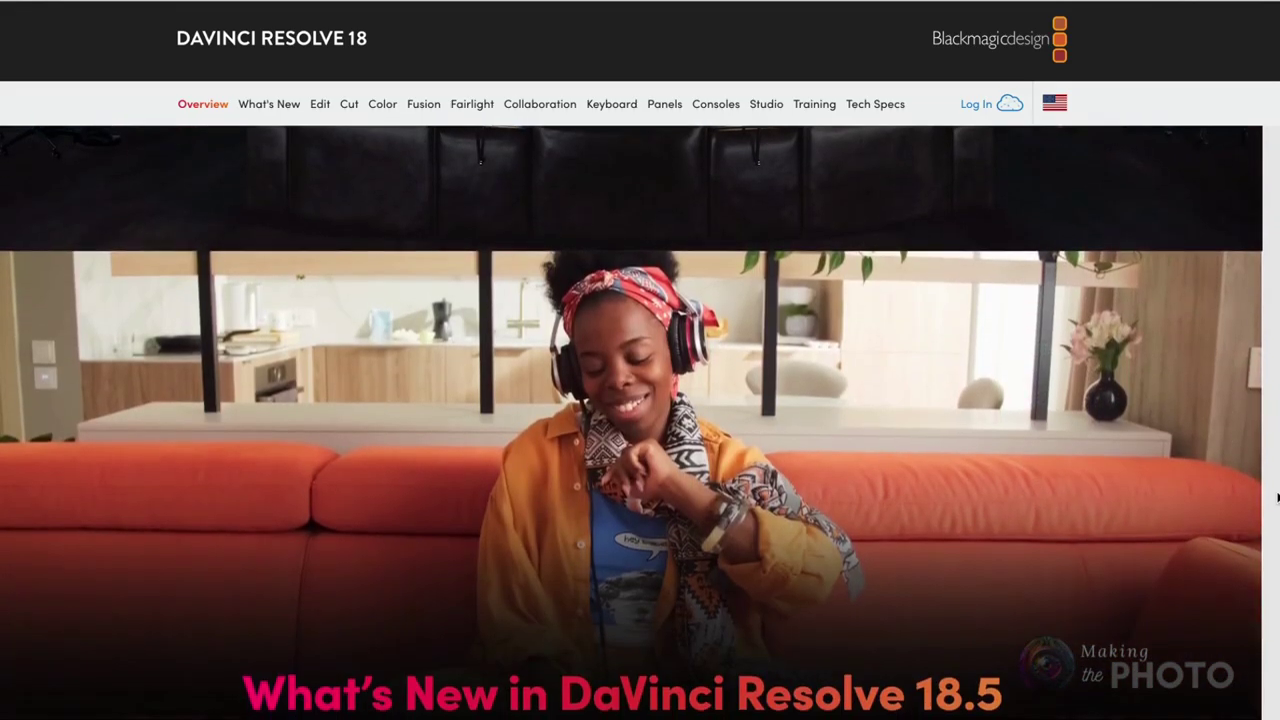
scroll(1277, 497, "down", 4)
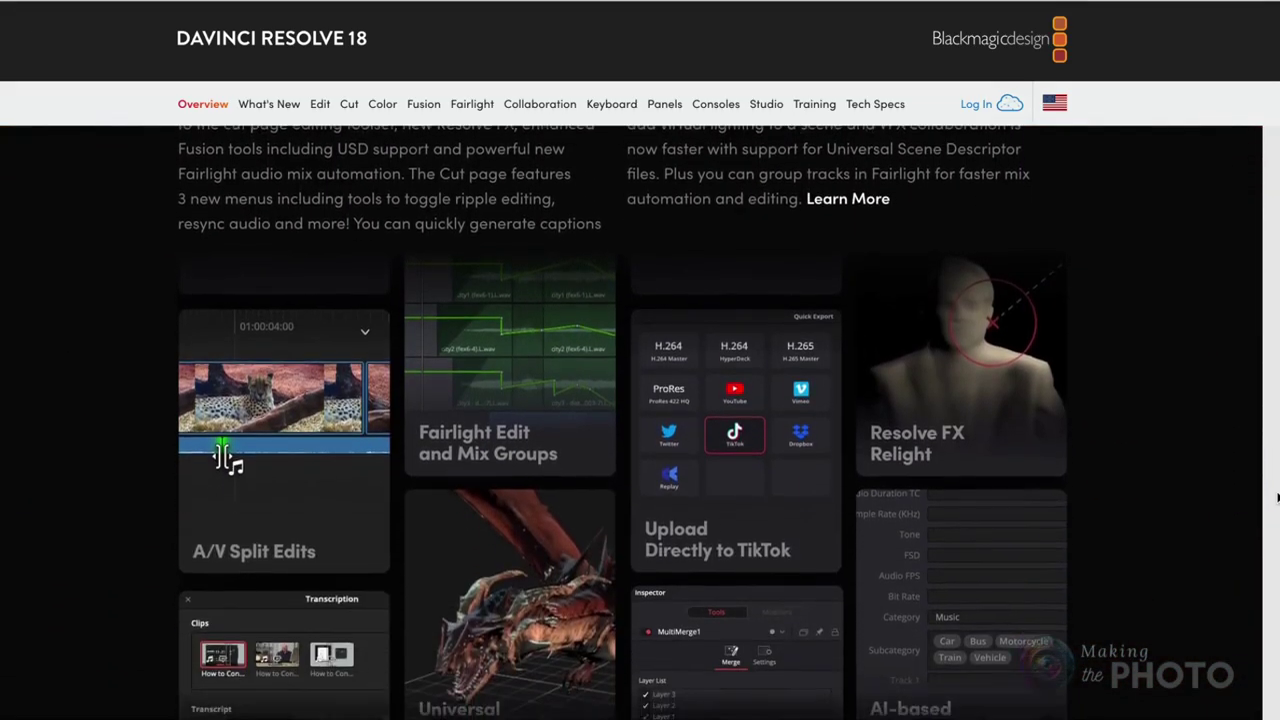
scroll(1277, 497, "down", 1)
scroll(1277, 497, "down", 8)
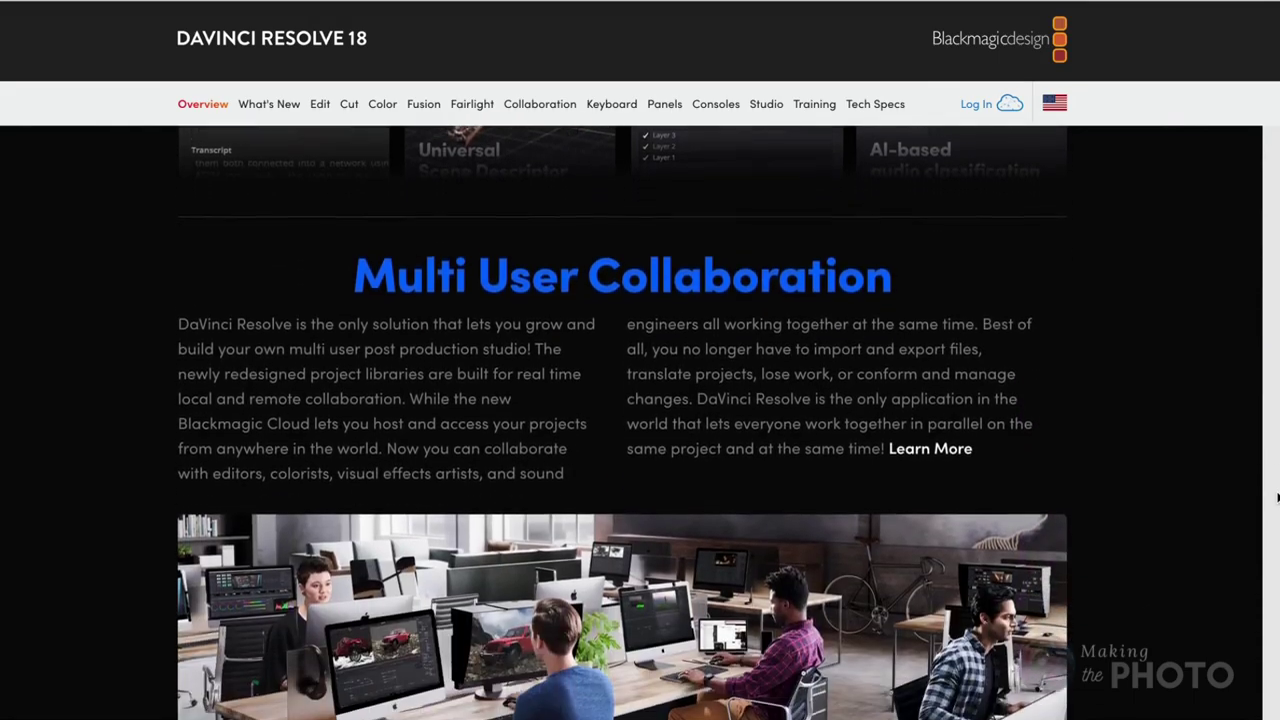
scroll(1277, 497, "down", 2)
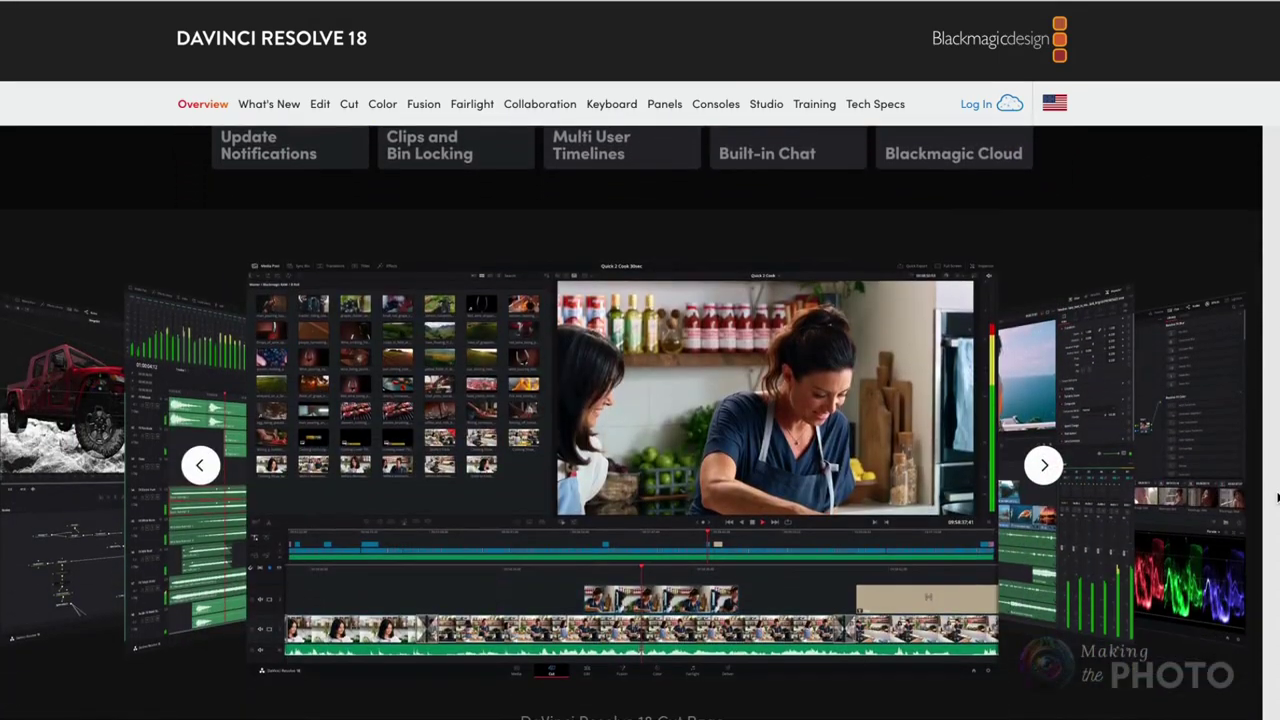
scroll(1277, 497, "down", 1)
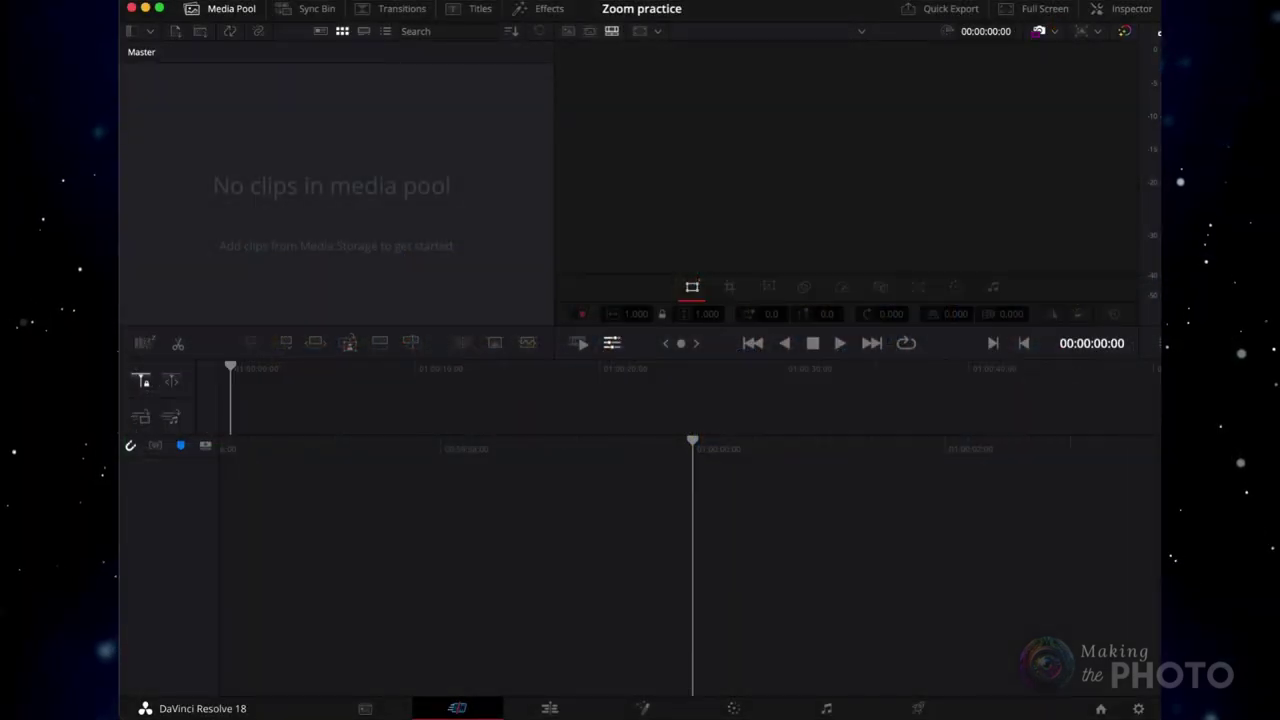
Import the eleven golden-ratio images into the Media Pool and append them end to end on Timeline 1.
left_click_drag(846, 150, 378, 180)
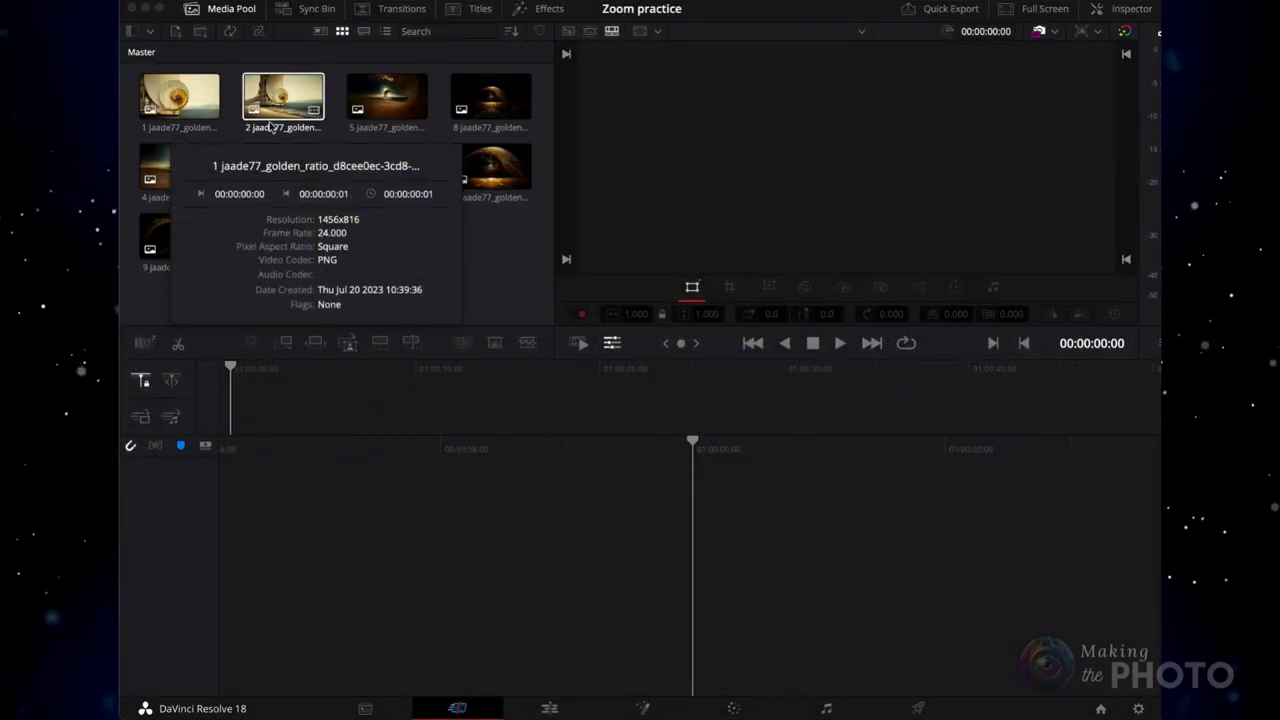
left_click_drag(187, 113, 286, 400)
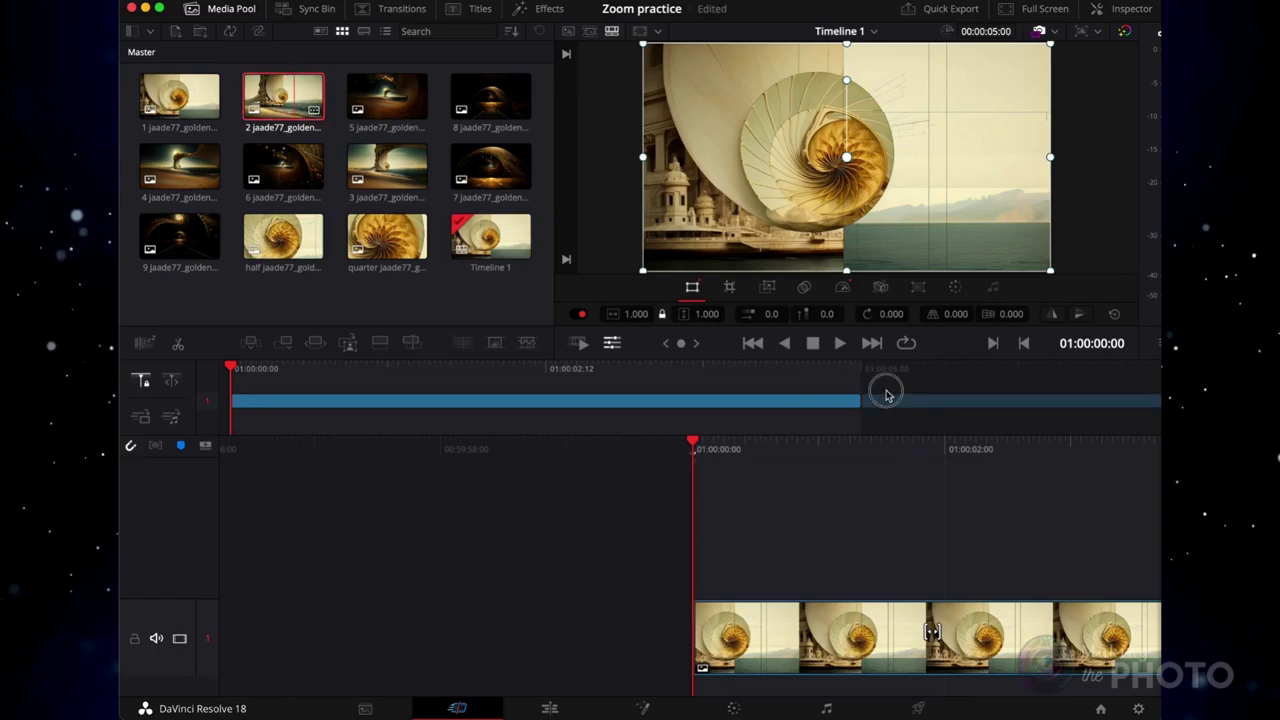
key("End")
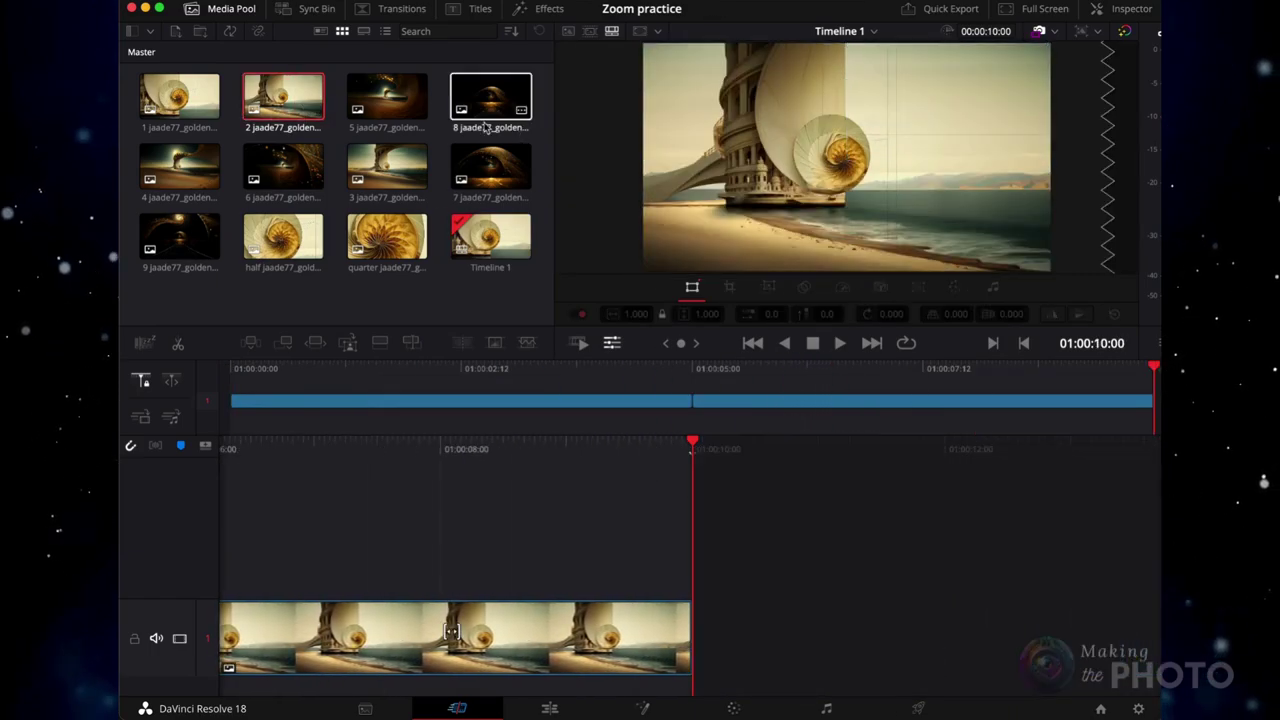
key("shift+F12")
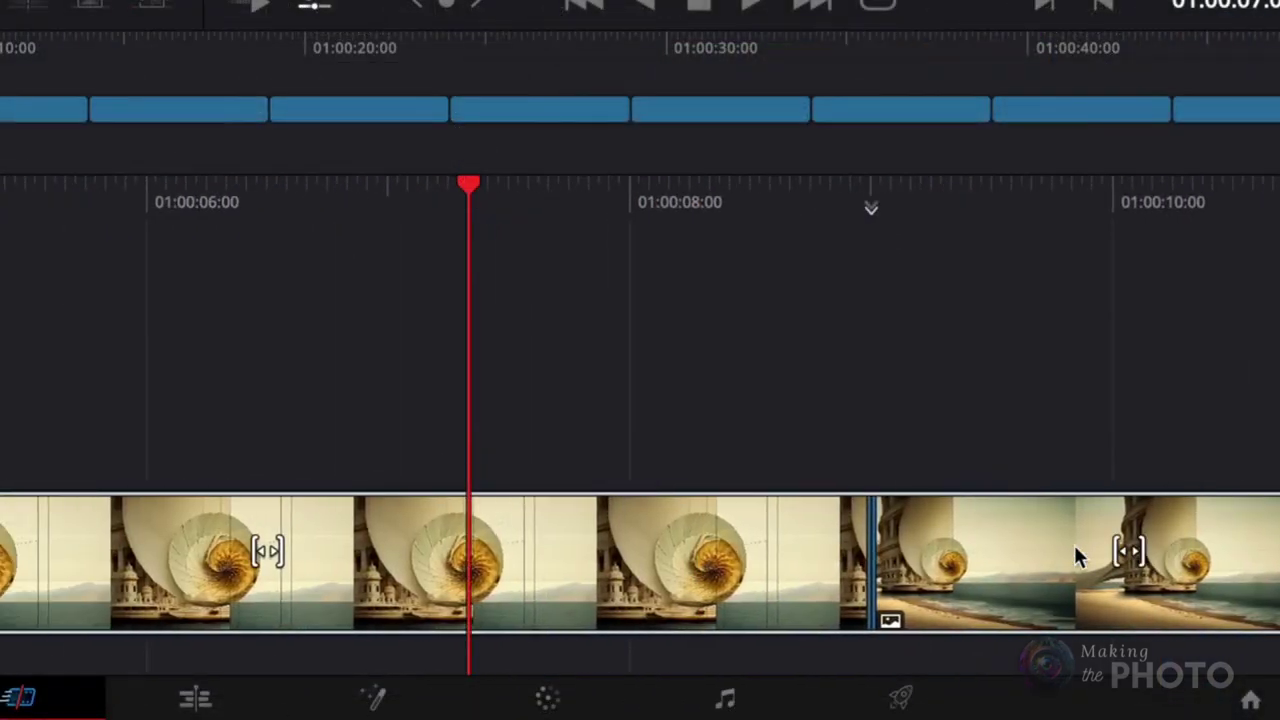
Change the clip durations to 2 seconds each for a 22-second timeline, then play it.
right_click(322, 577)
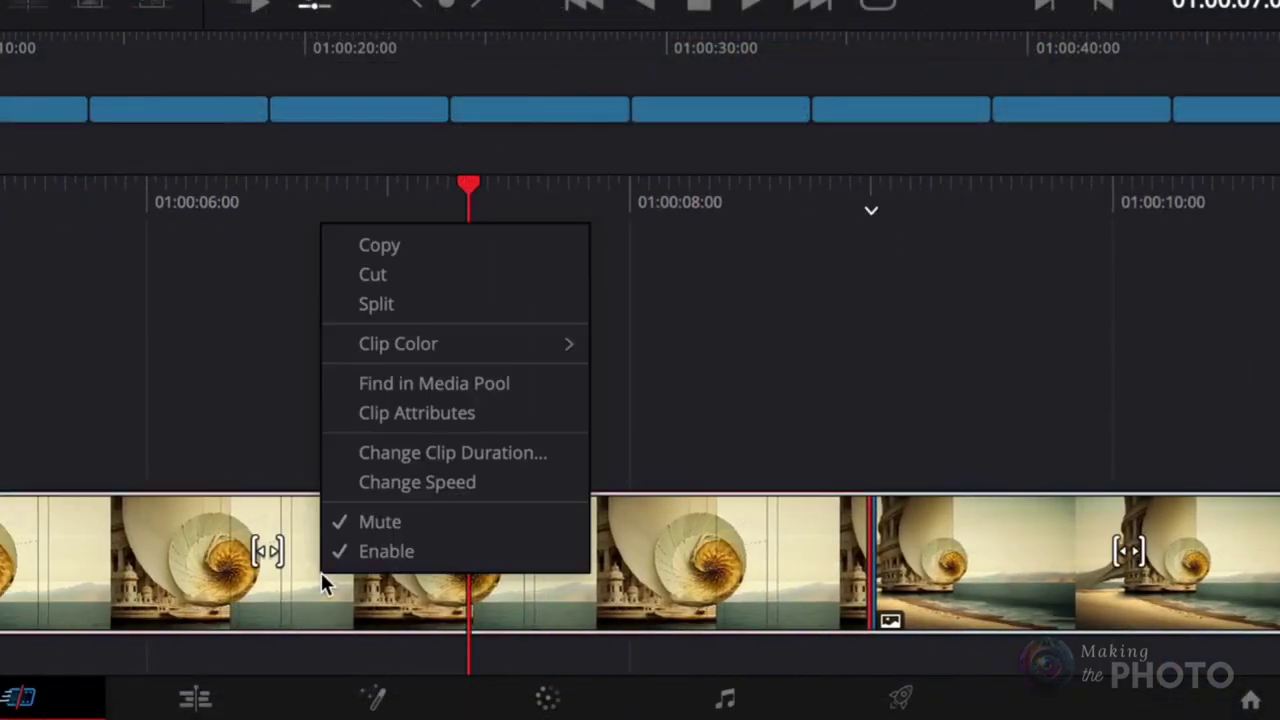
left_click(374, 454)
left_click(385, 437)
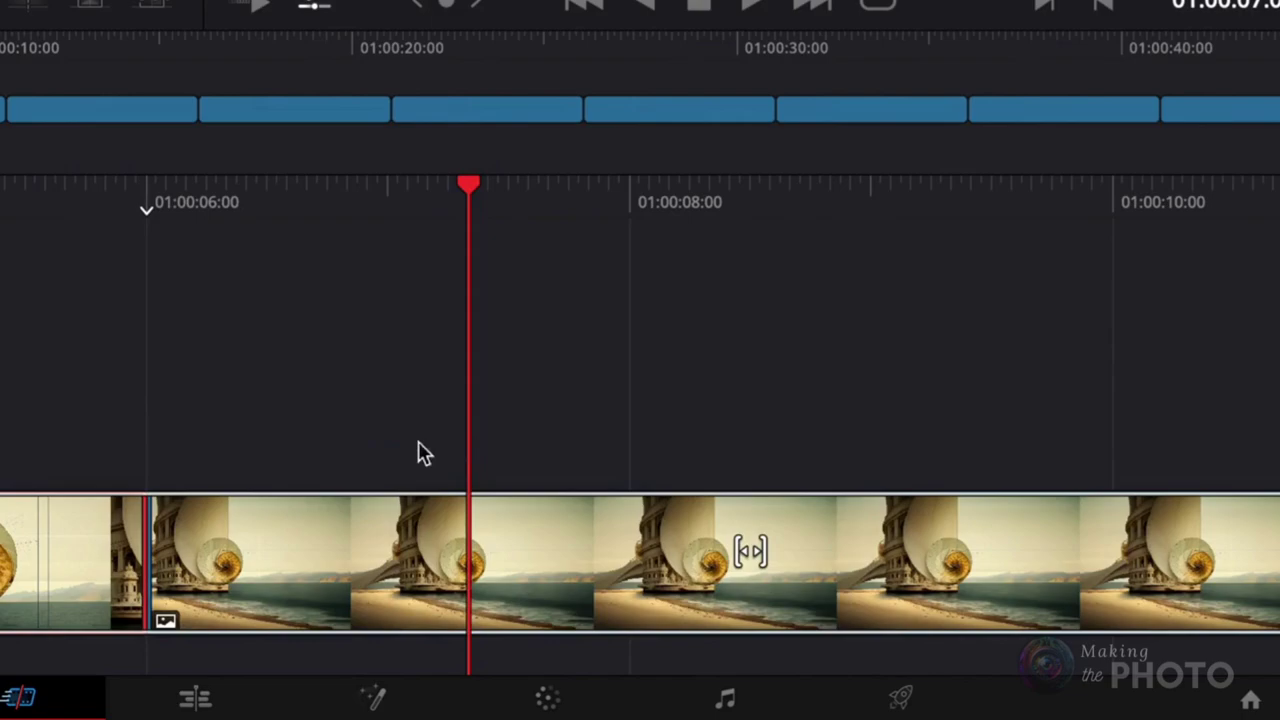
right_click(908, 577)
left_click(990, 446)
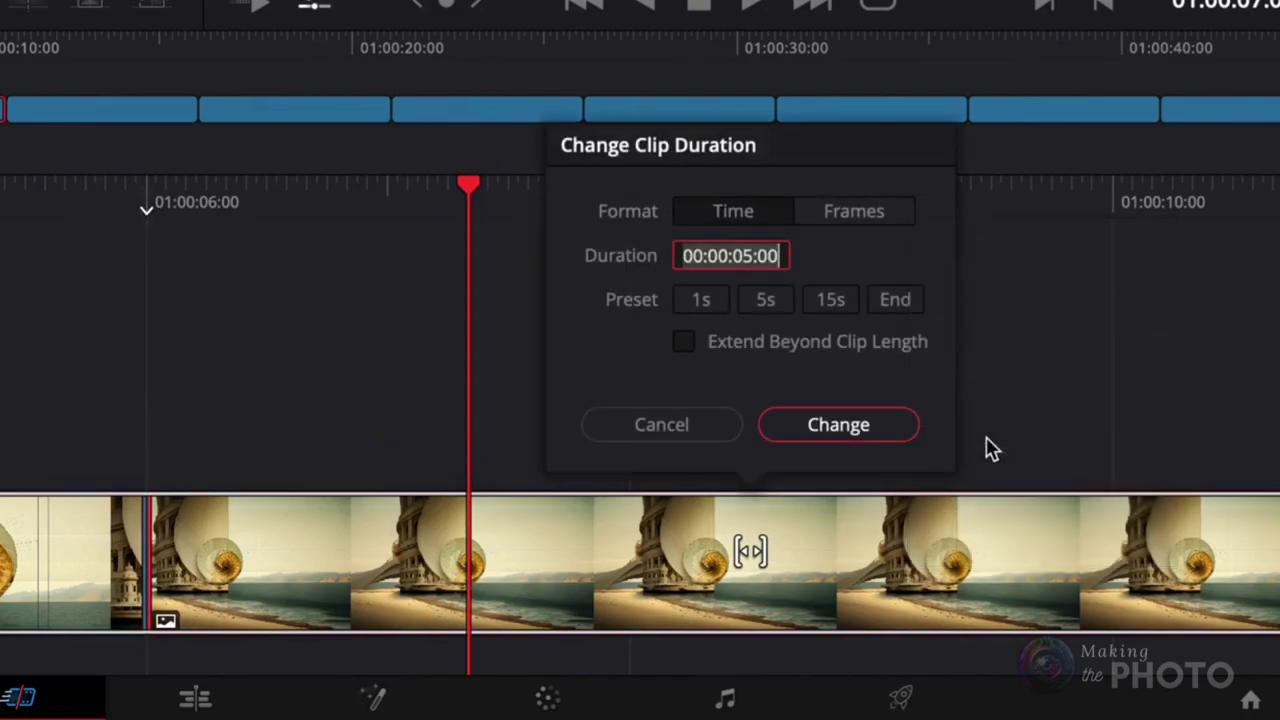
key("Return")
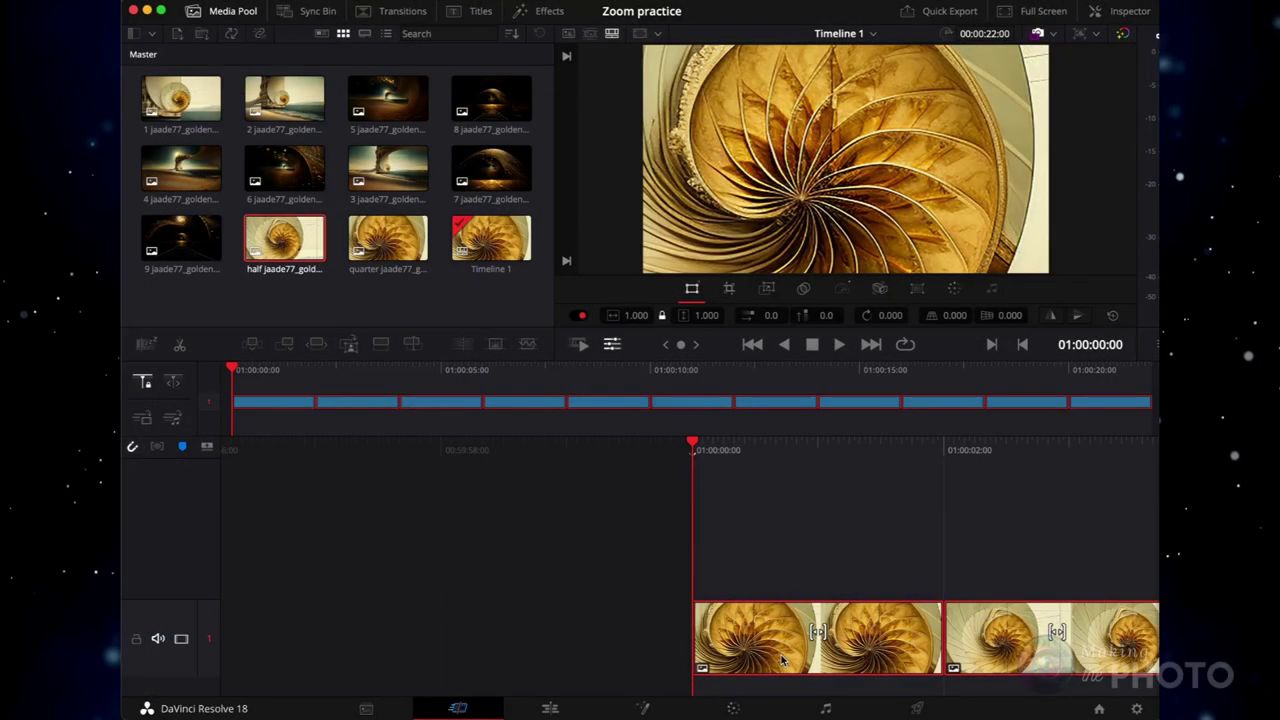
key("space")
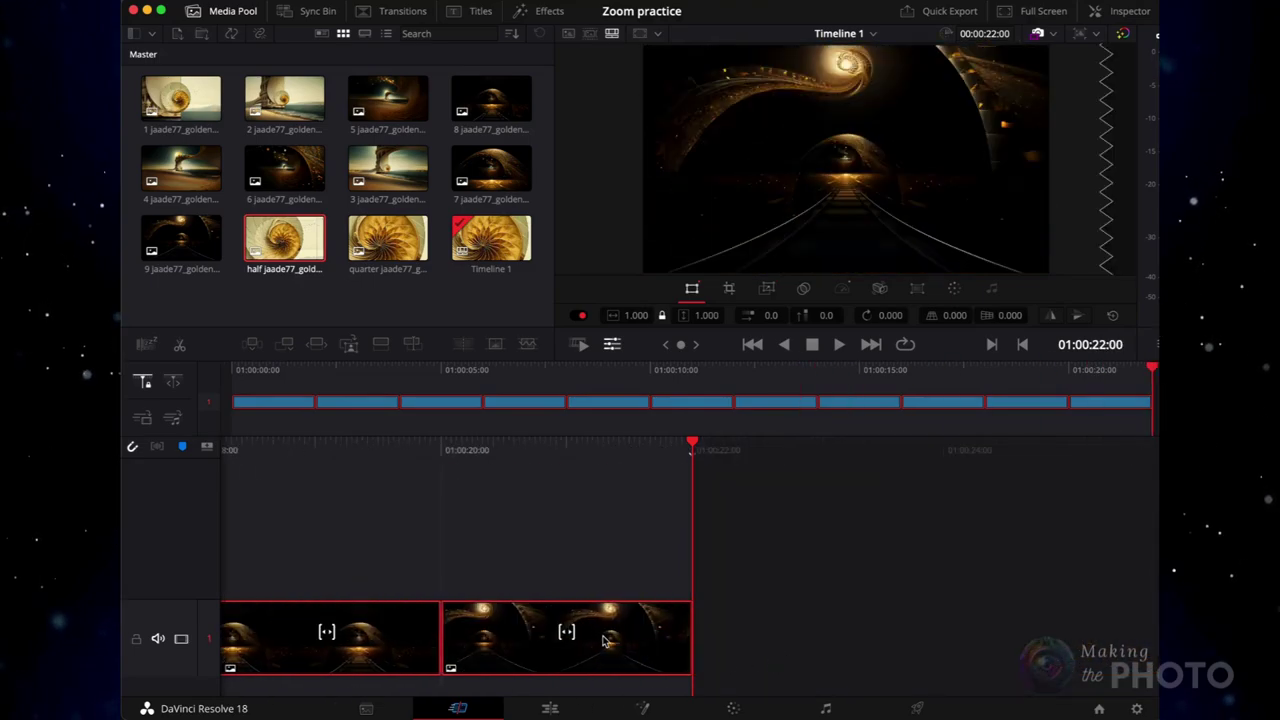
Turn on Dynamic Zoom in the Inspector for all selected clips and play the slideshow back.
left_click(1128, 12)
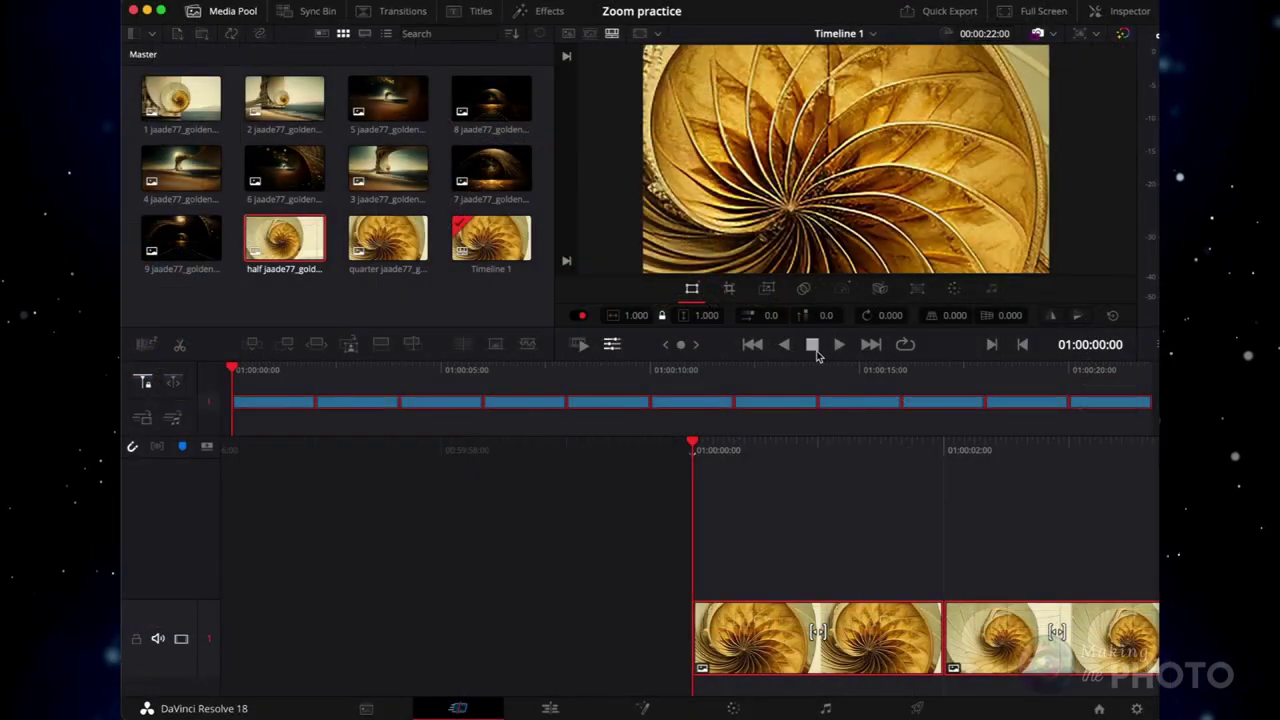
key("space")
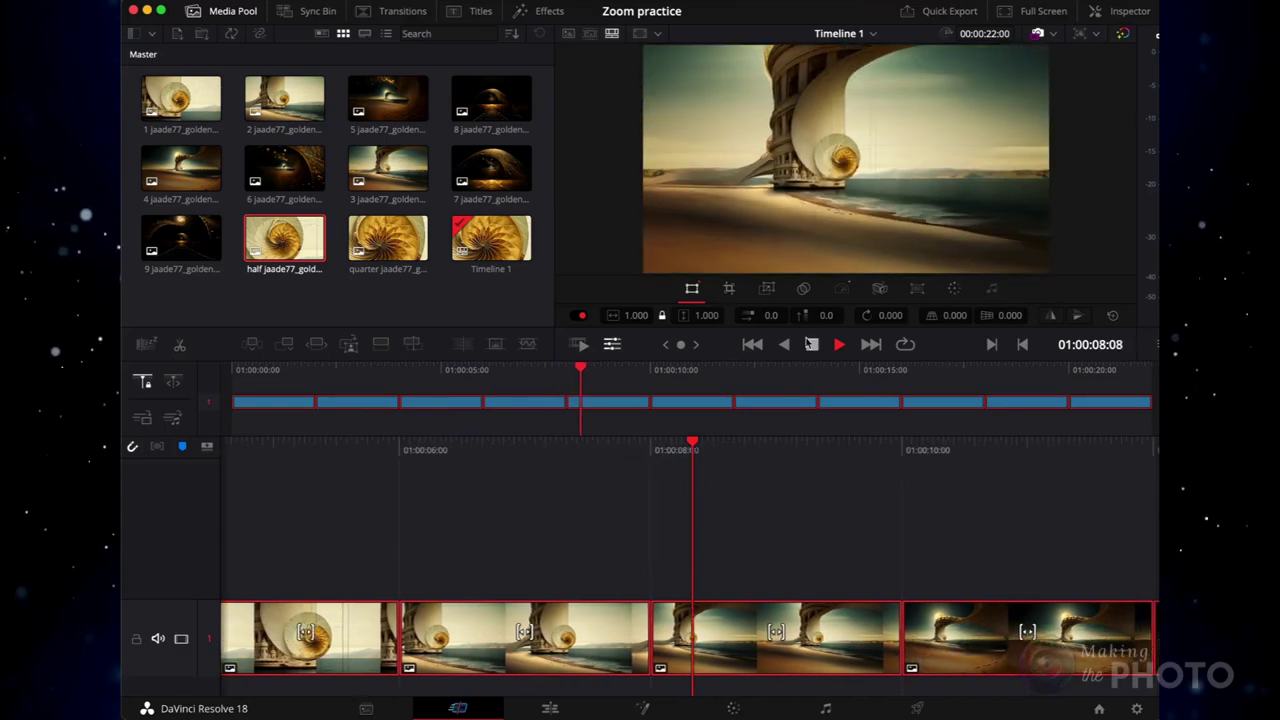
key("space")
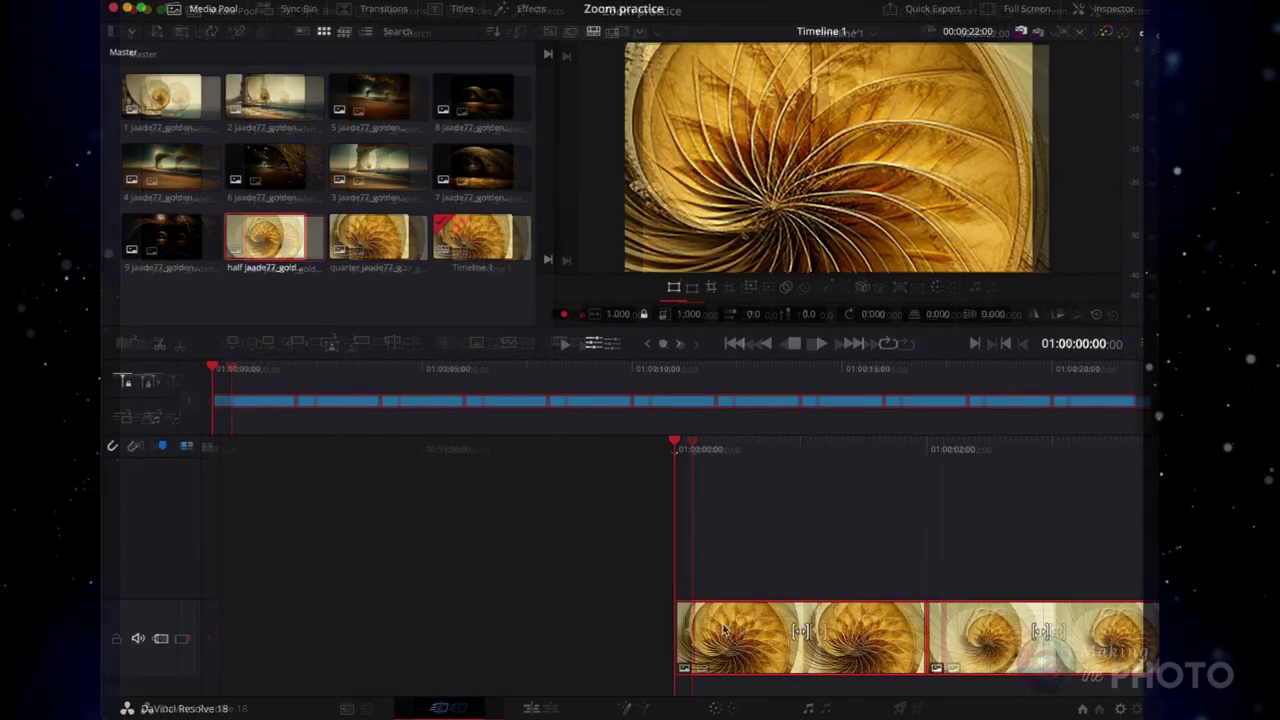
Drop Cross Dissolves onto the first two cuts, lengthening the first dissolve.
left_click(378, 10)
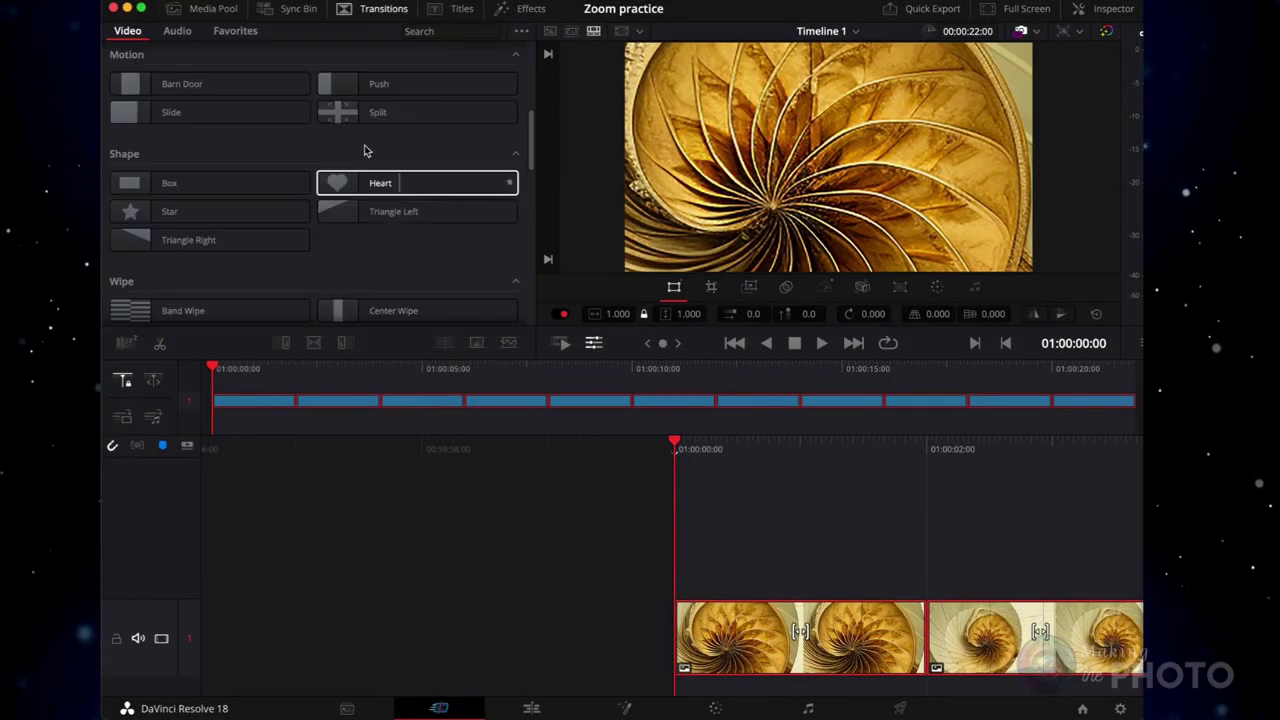
scroll(364, 150, "up", 5)
left_click_drag(190, 111, 635, 383)
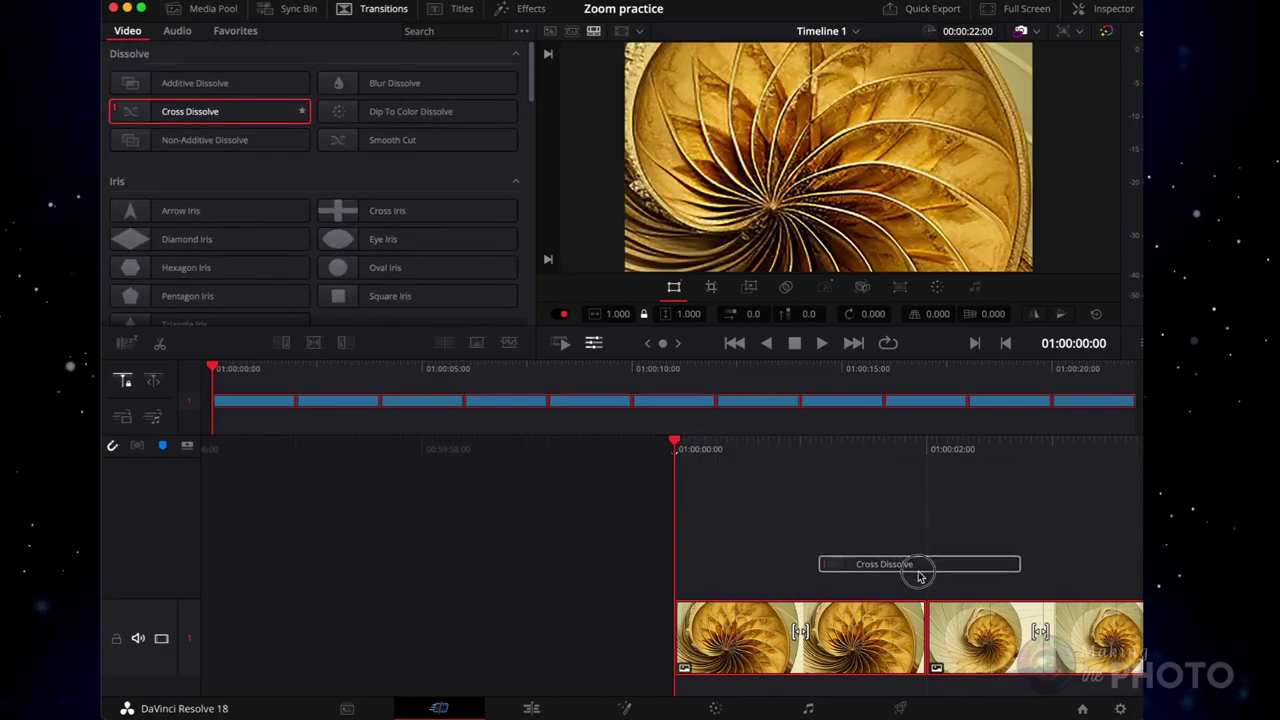
left_click_drag(925, 632, 925, 632)
left_click_drag(680, 650, 614, 652)
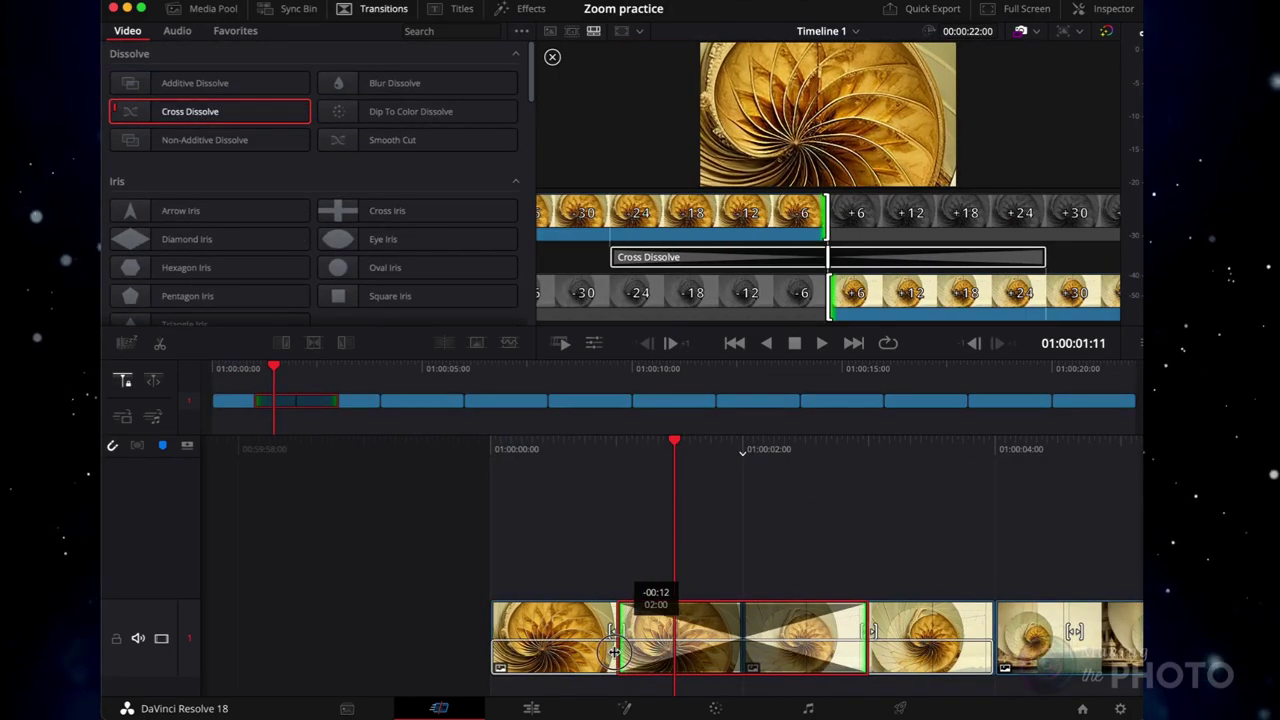
left_click_drag(190, 111, 664, 653)
Lengthen the second Cross Dissolve, then add lengthened Cross Dissolves on the following cuts up to the beach-and-tower images.
left_click_drag(786, 426, 529, 394)
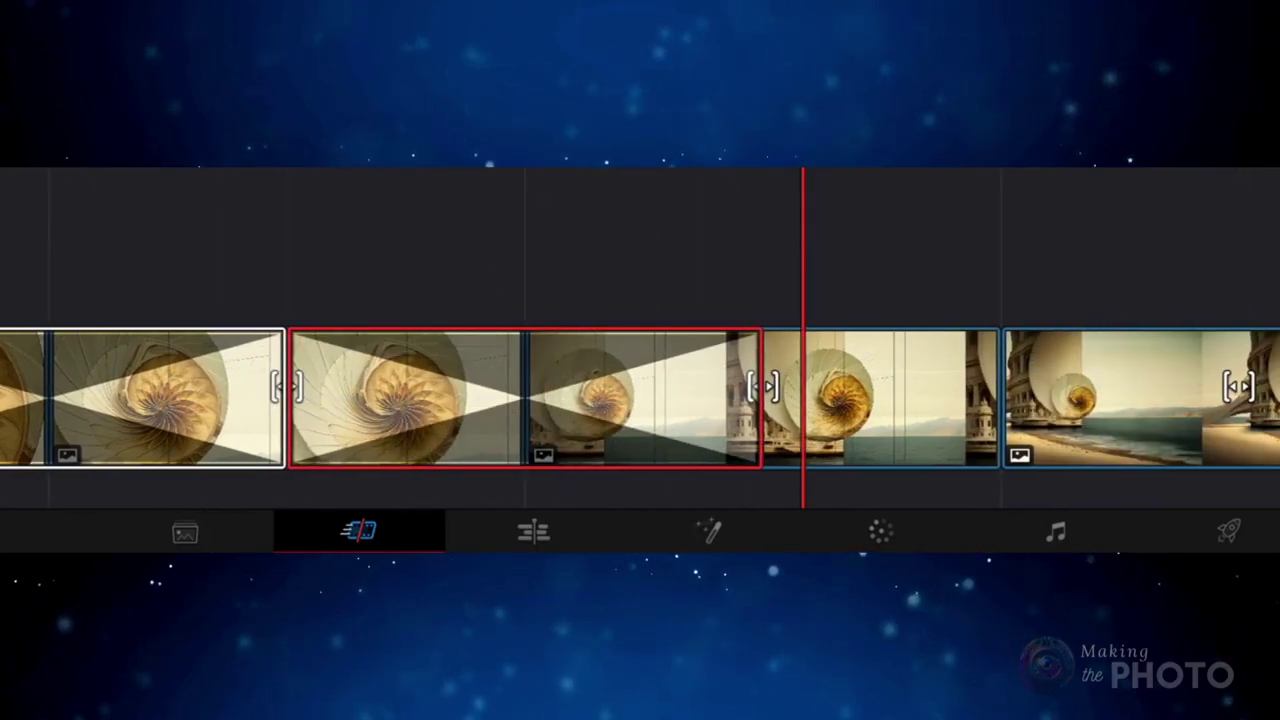
left_click_drag(1118, 495, 1008, 429)
left_click_drag(790, 420, 700, 429)
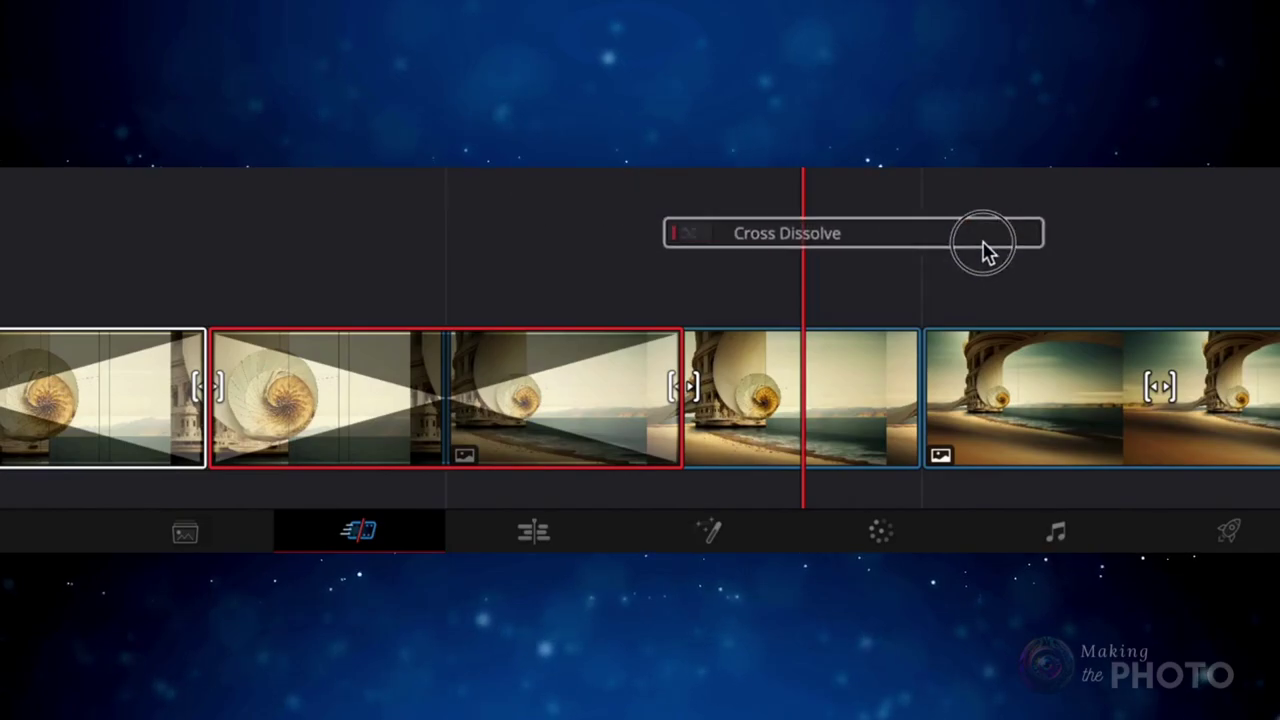
left_click_drag(983, 250, 920, 429)
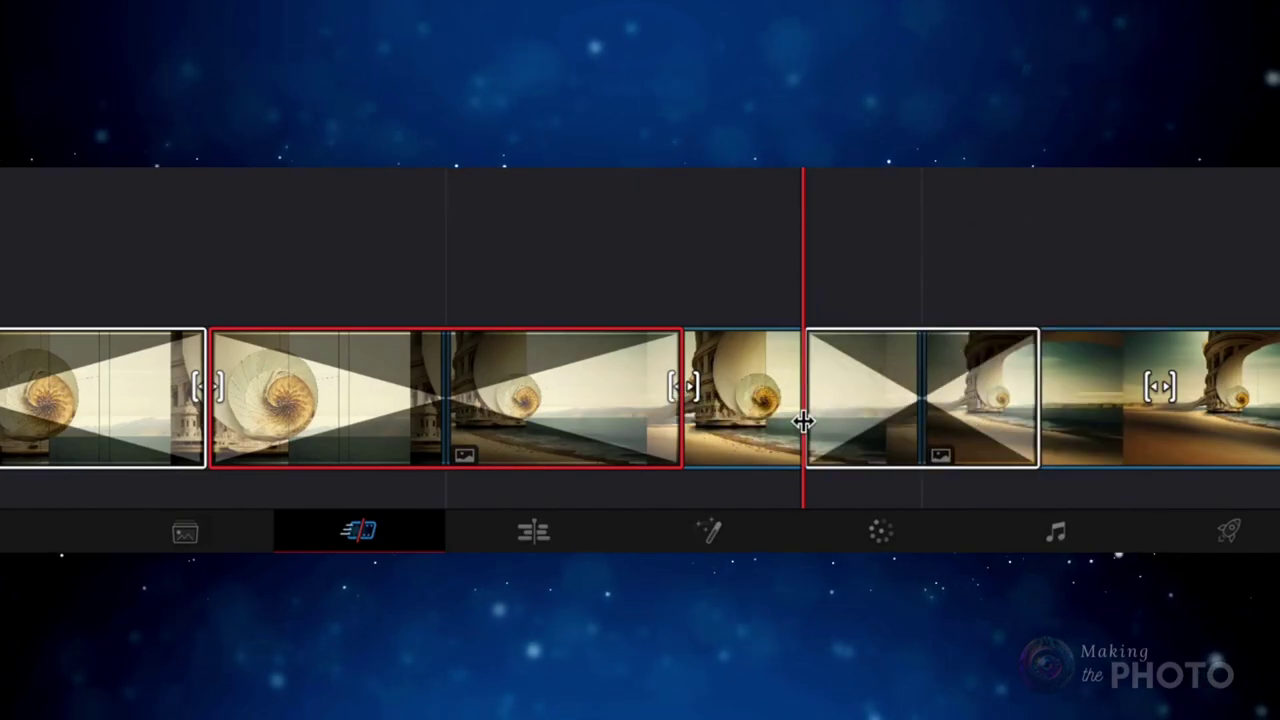
left_click_drag(803, 423, 614, 420)
left_click_drag(1114, 437, 1057, 437)
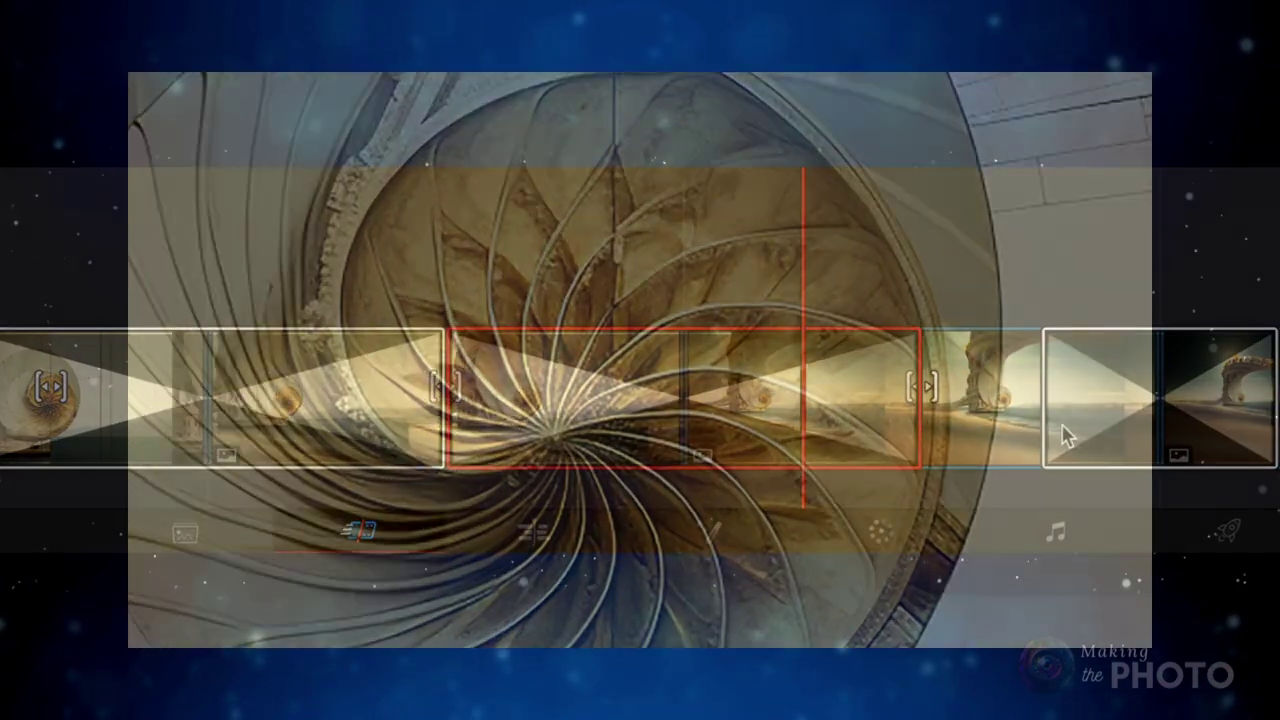